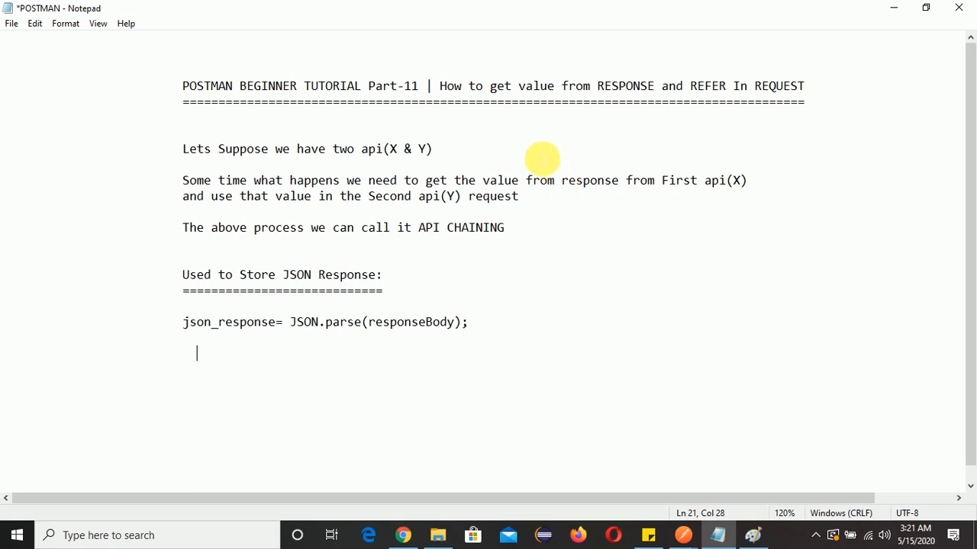
# - Review the notes on API chaining, highlighting the title, the first and second API phrases, and the term API CHAINING
pyautogui.moveTo(439, 86); pyautogui.dragTo(801, 87)
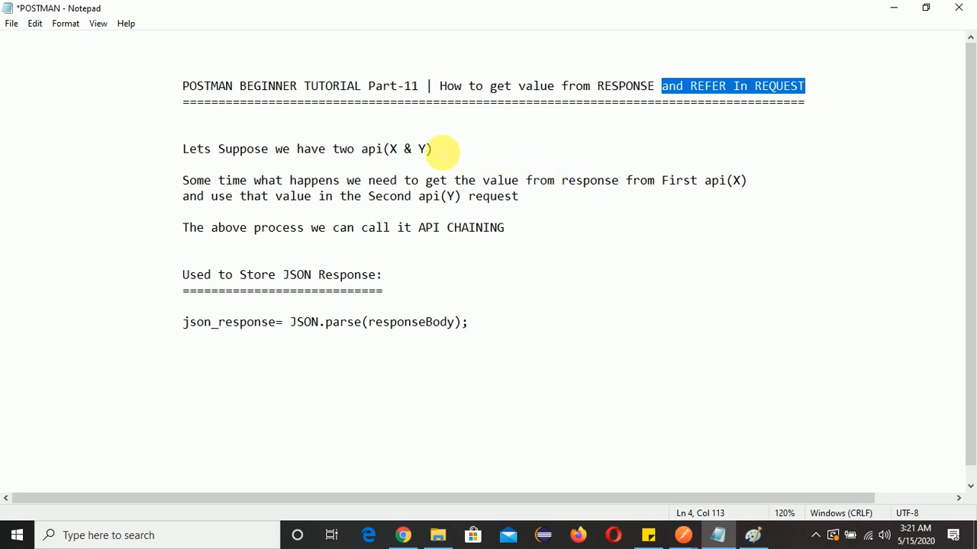
pyautogui.click(398, 150)
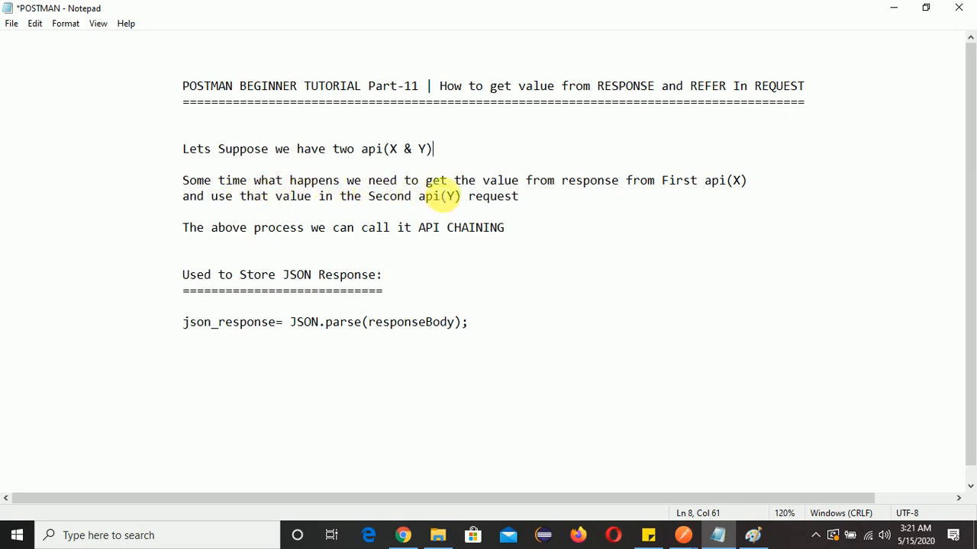
pyautogui.moveTo(626, 183); pyautogui.dragTo(754, 187)
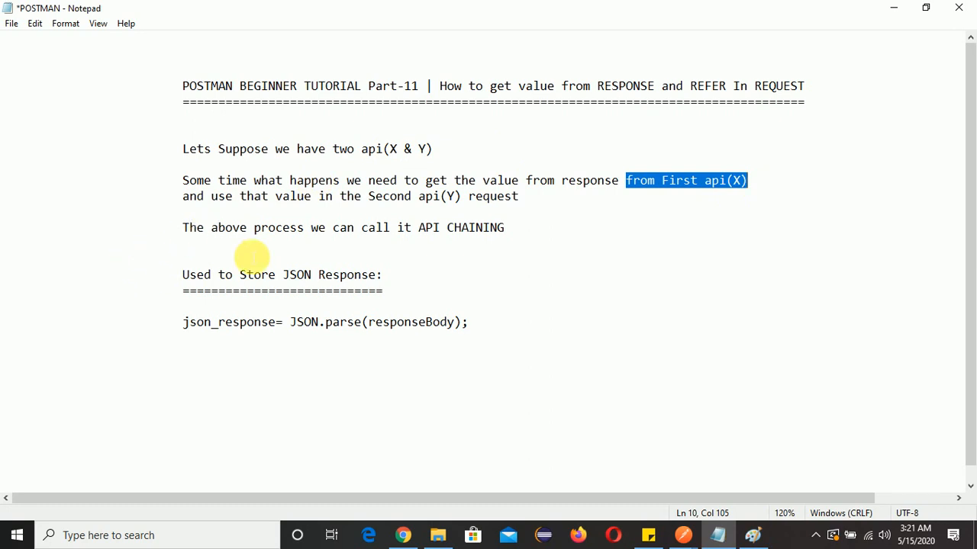
pyautogui.click(360, 196)
pyautogui.moveTo(355, 196); pyautogui.dragTo(484, 197)
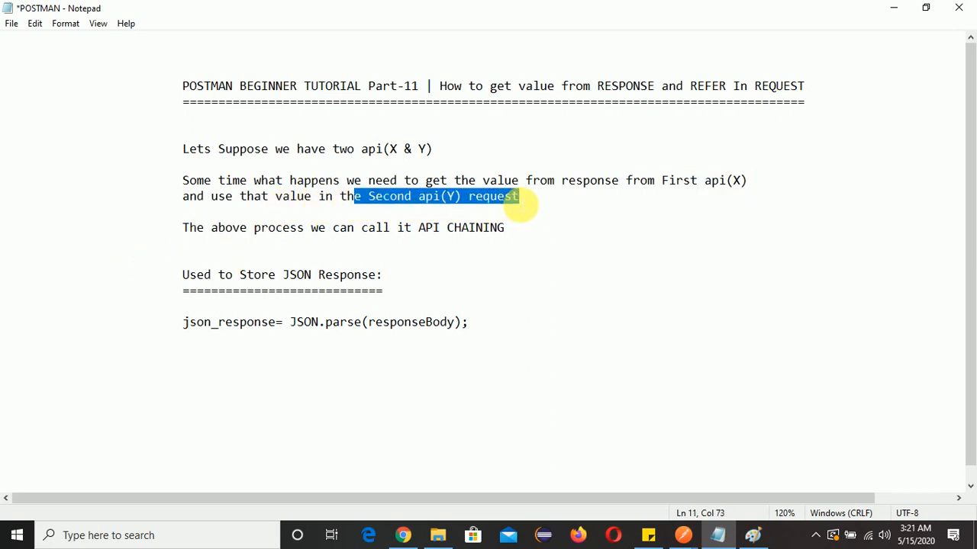
pyautogui.click(522, 199)
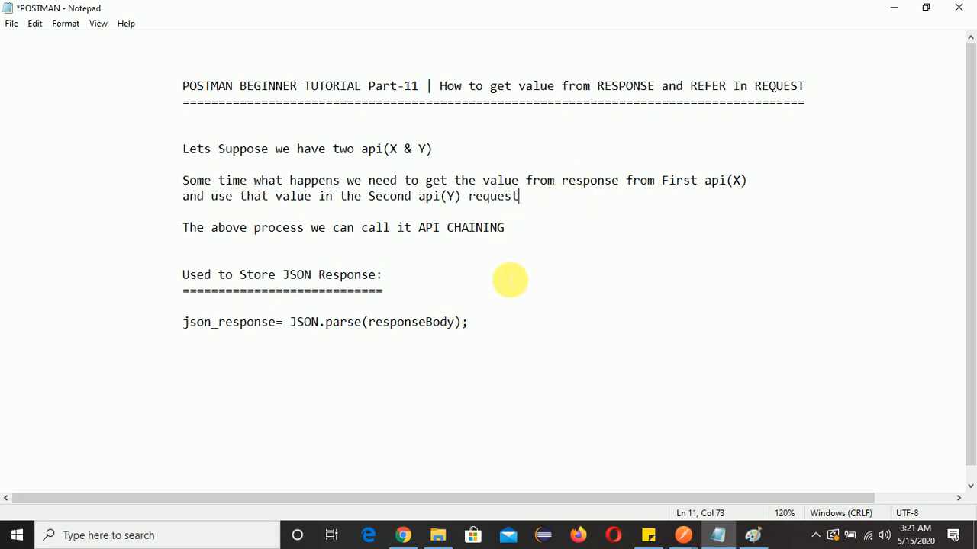
pyautogui.moveTo(428, 227); pyautogui.dragTo(521, 233)
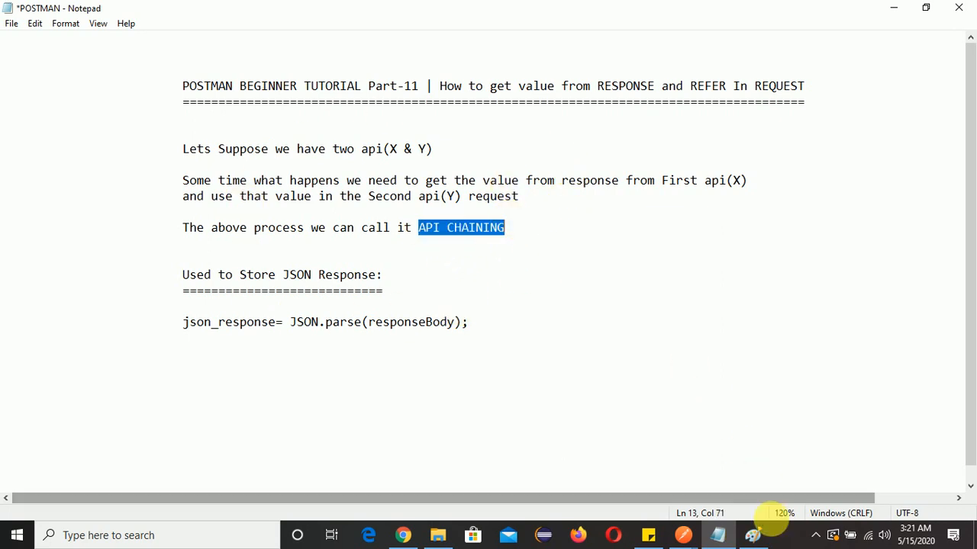
# - Switch to Paint and draw two stacked rectangles, about 176 × 115 px above and about 185 × 123 px below
pyautogui.click(762, 537)
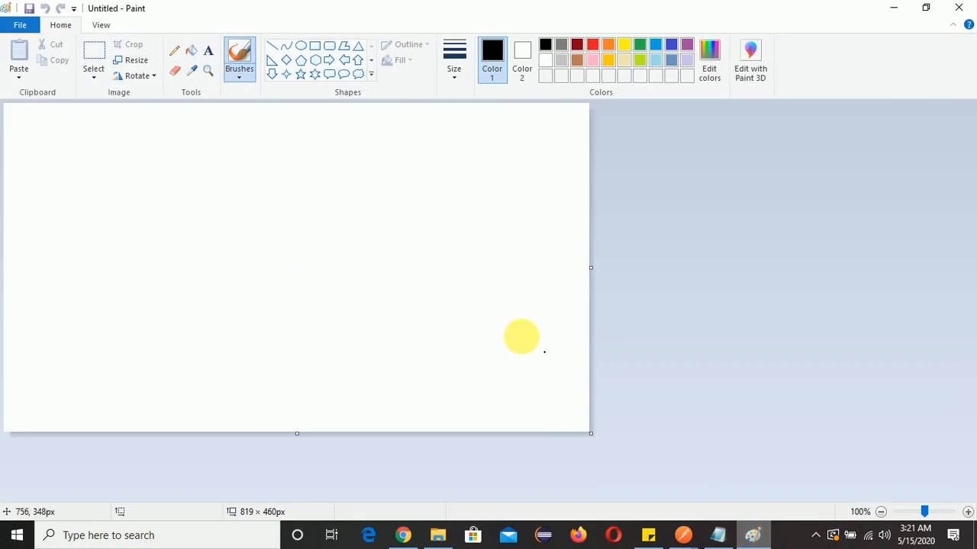
pyautogui.click(315, 47)
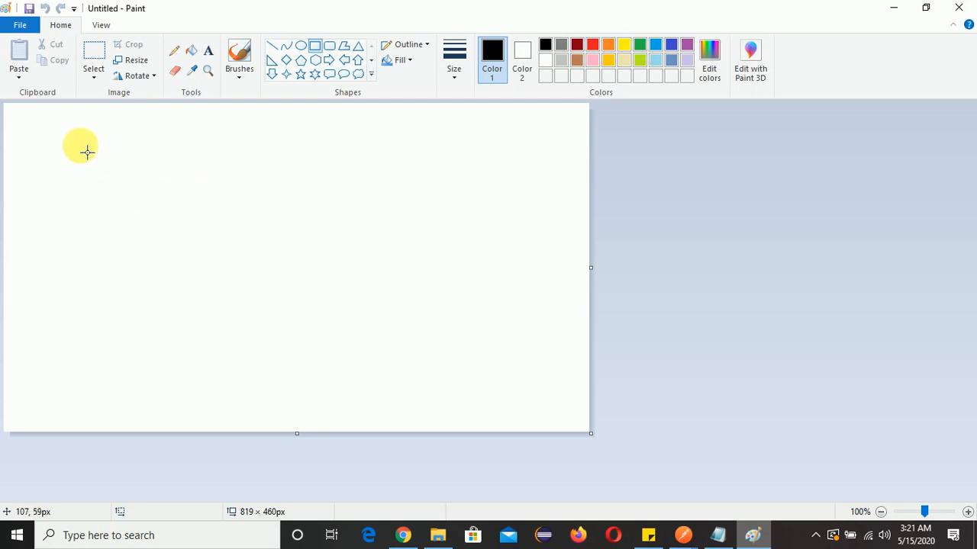
pyautogui.moveTo(75, 136); pyautogui.dragTo(203, 219)
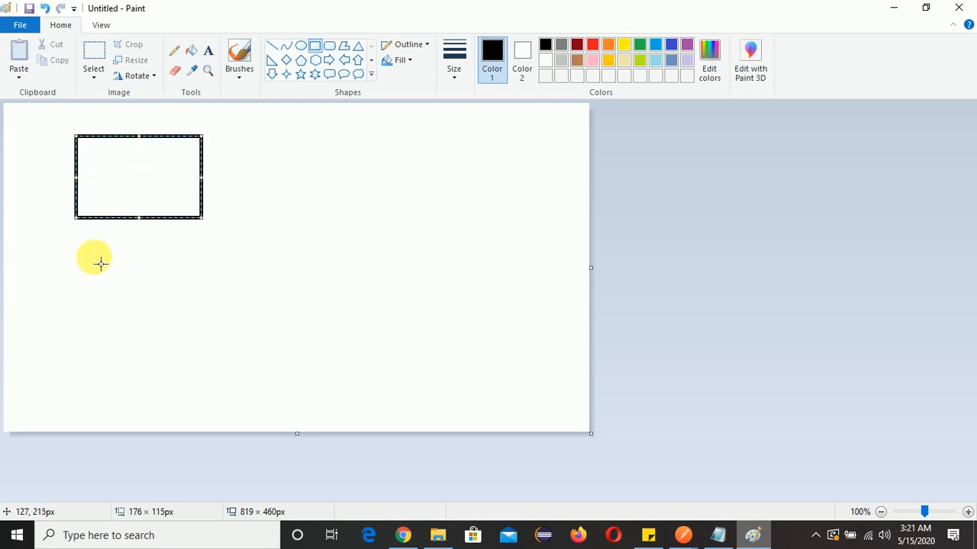
pyautogui.moveTo(78, 266)
pyautogui.mouseDown()
pyautogui.moveTo(173, 337)
pyautogui.moveTo(210, 351)
pyautogui.mouseUp()
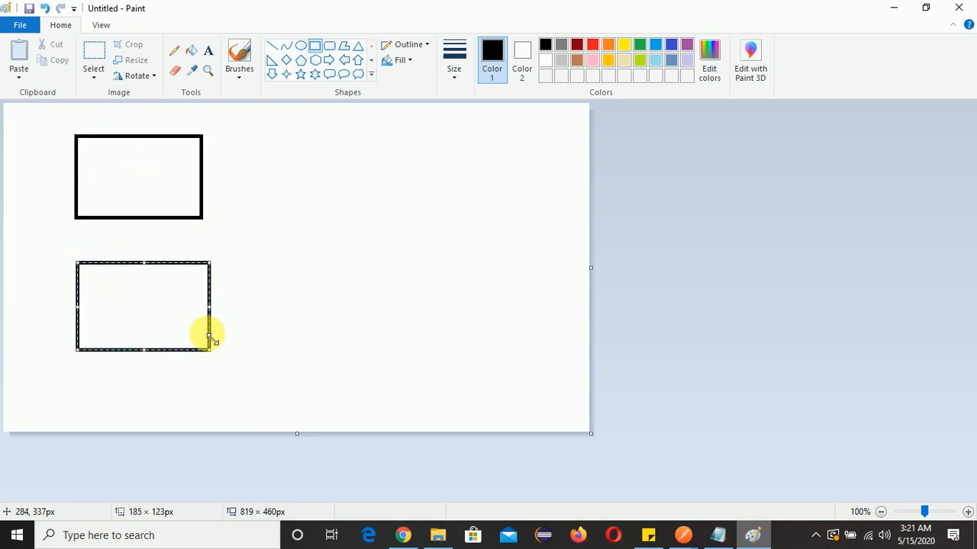
# - Label the upper rectangle API1 and the lower rectangle API2
pyautogui.click(208, 51)
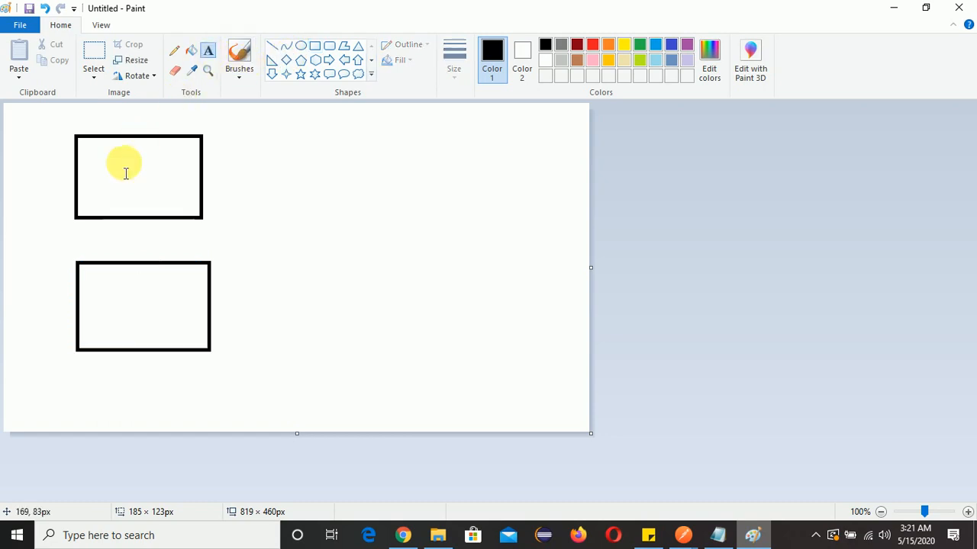
pyautogui.click(103, 154)
pyautogui.write('API1')
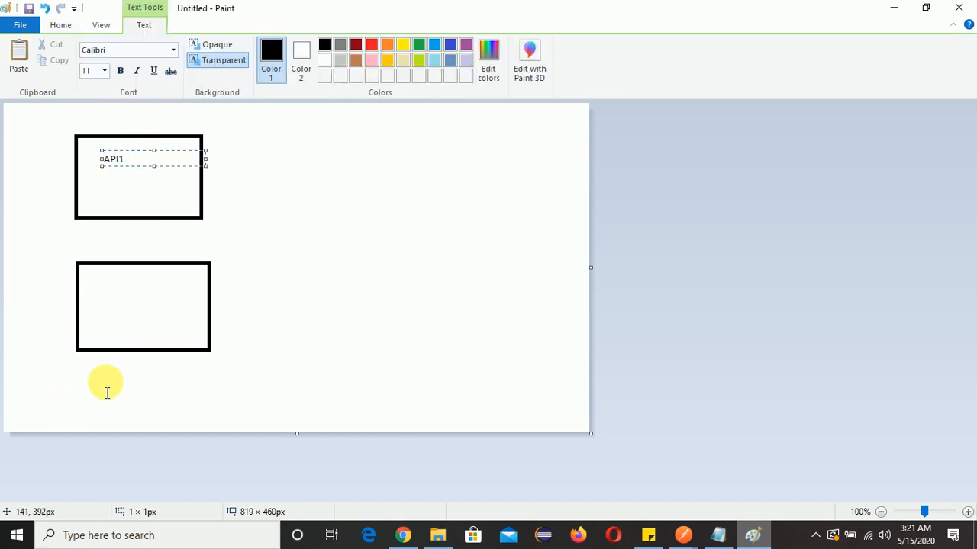
pyautogui.moveTo(107, 294); pyautogui.dragTo(203, 323)
pyautogui.write('a')
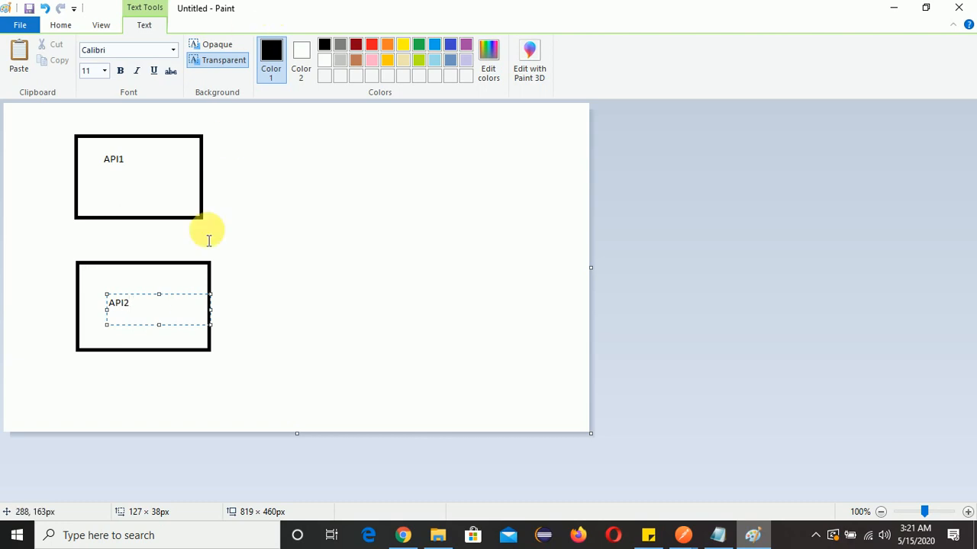
pyautogui.click(244, 205)
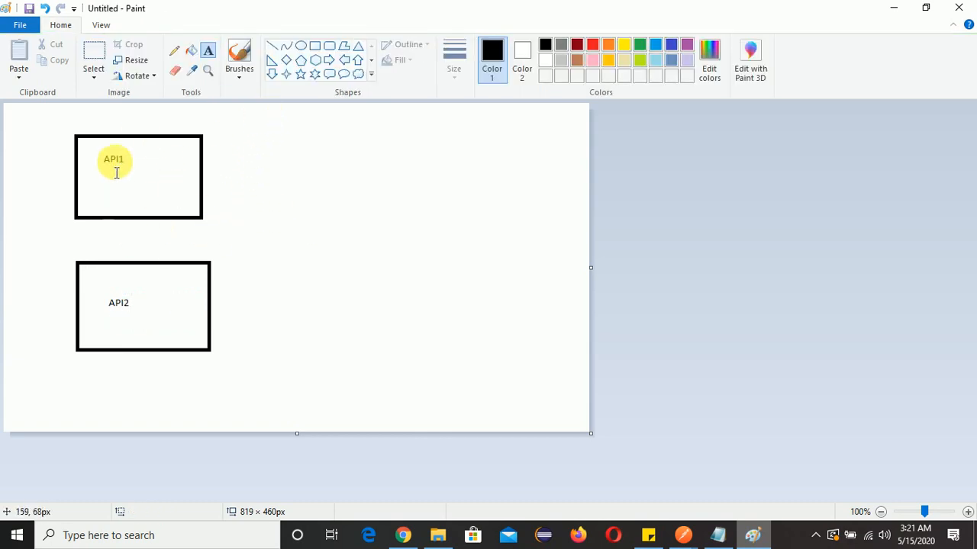
# - Draw a nearly horizontal line about 333 px long from the API1 box, with a rectangle about 199 × 114 px around its far end
pyautogui.click(273, 45)
pyautogui.moveTo(150, 177)
pyautogui.mouseDown()
pyautogui.moveTo(288, 181)
pyautogui.moveTo(378, 164)
pyautogui.moveTo(389, 172)
pyautogui.mouseUp()
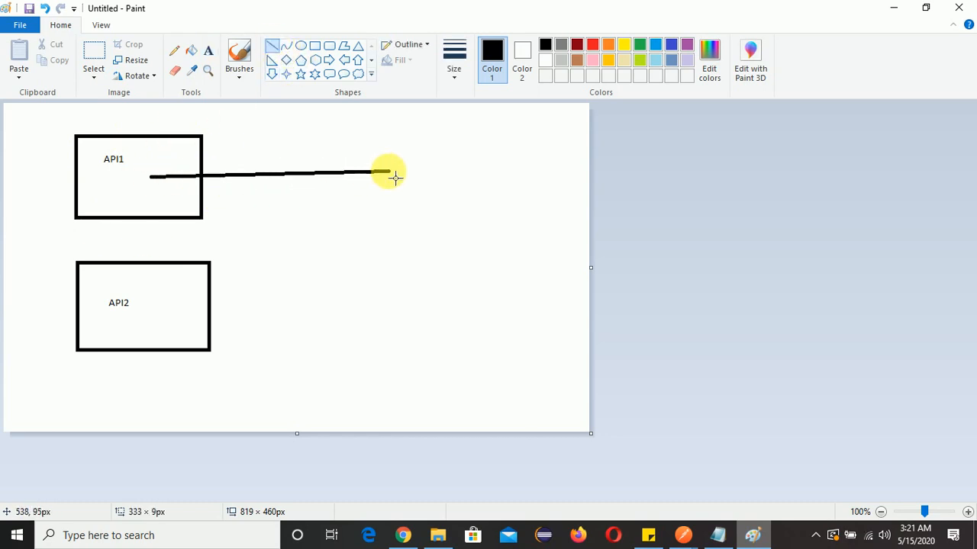
pyautogui.click(316, 45)
pyautogui.moveTo(373, 128)
pyautogui.mouseDown()
pyautogui.moveTo(432, 179)
pyautogui.moveTo(522, 217)
pyautogui.mouseUp()
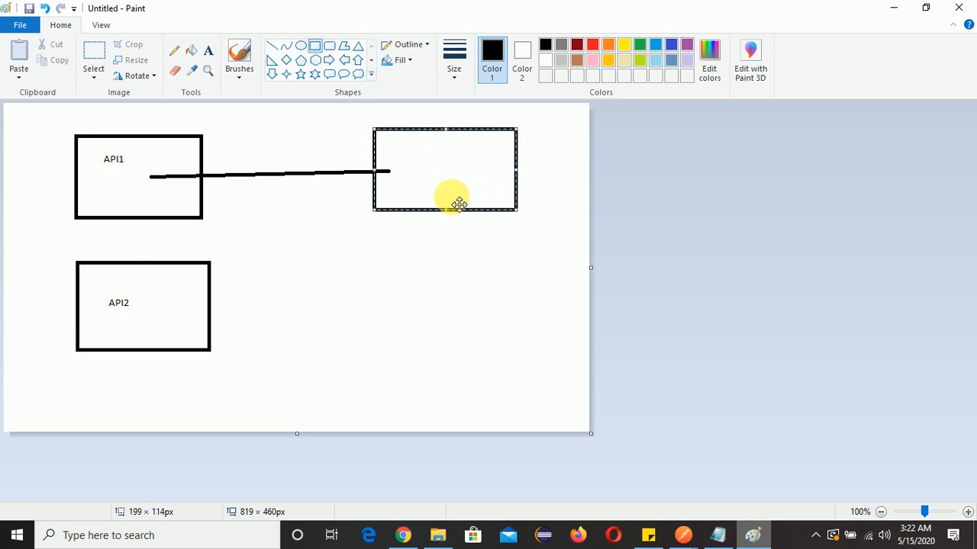
# - Add a Name= entry with a sample first name inside the new rectangle and the heading RESPONSE above it
pyautogui.click(208, 51)
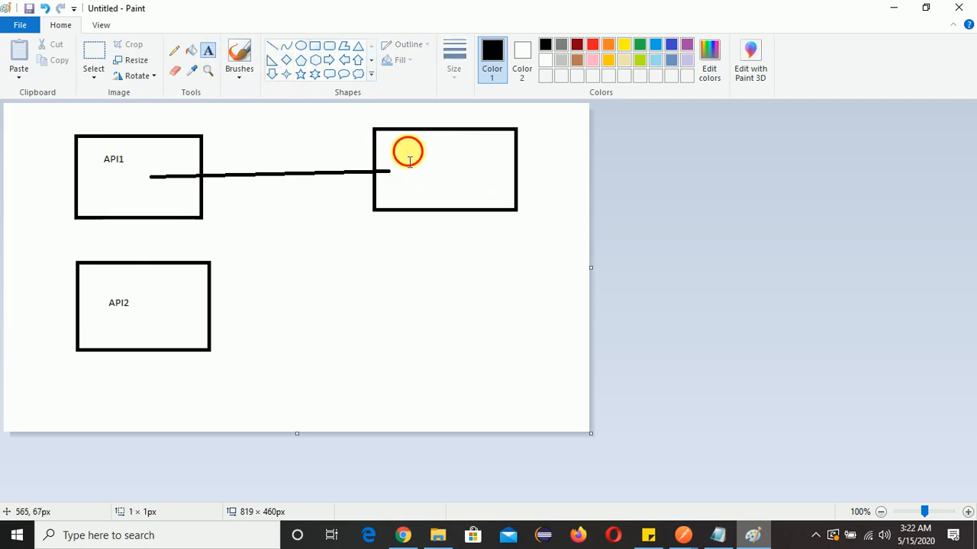
pyautogui.moveTo(405, 150); pyautogui.dragTo(494, 198)
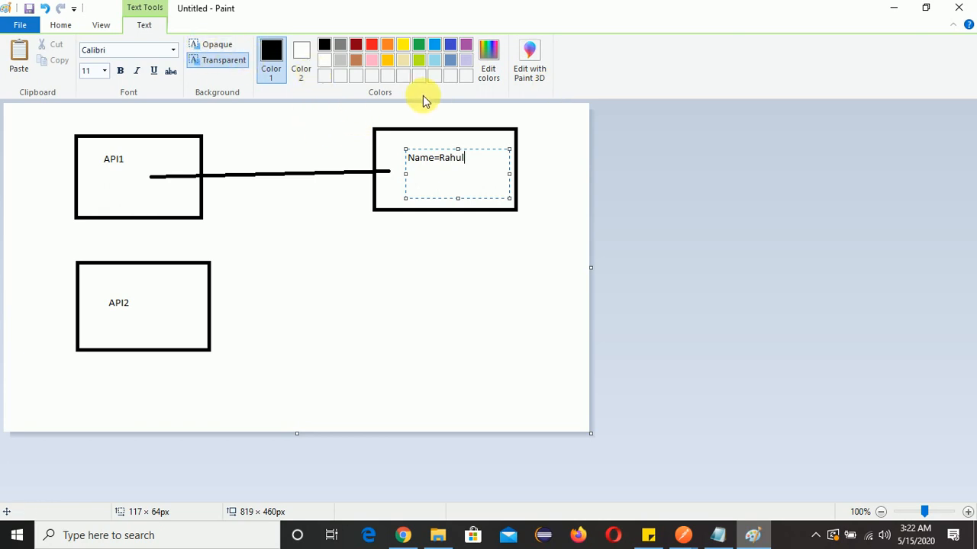
pyautogui.moveTo(385, 112); pyautogui.dragTo(452, 126)
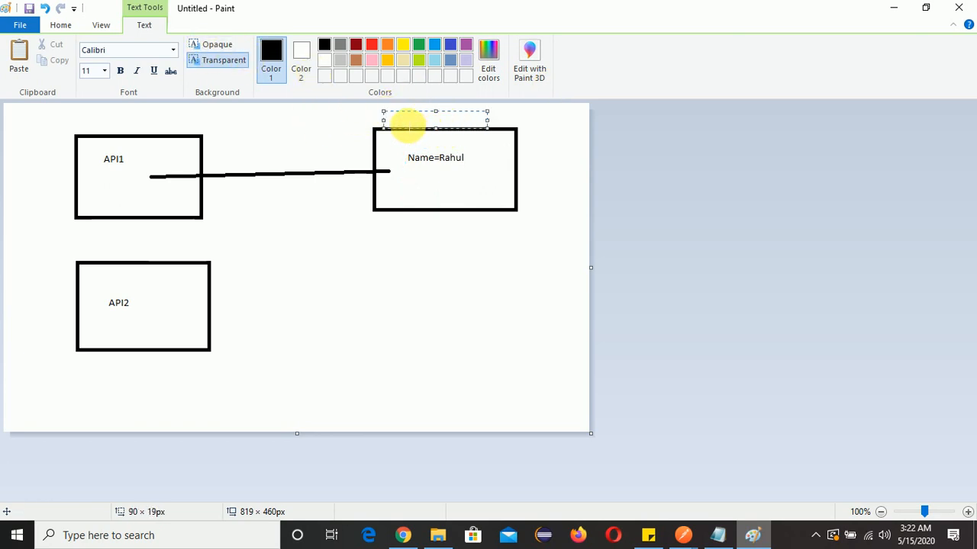
pyautogui.write('RESPONSE')
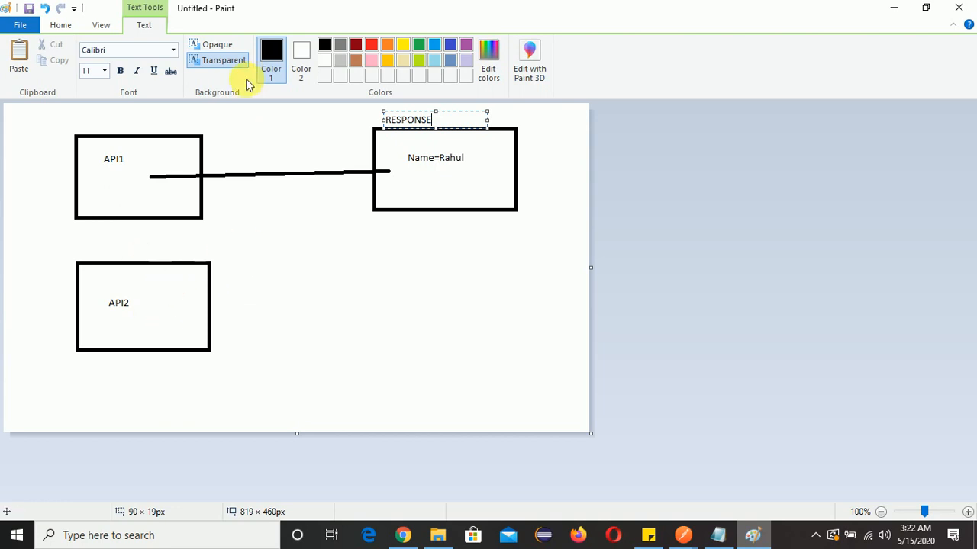
# - Draw a diagonal line from the name value in the RESPONSE box to the API2 box, spanning about 348 × 190 px
pyautogui.click(61, 27)
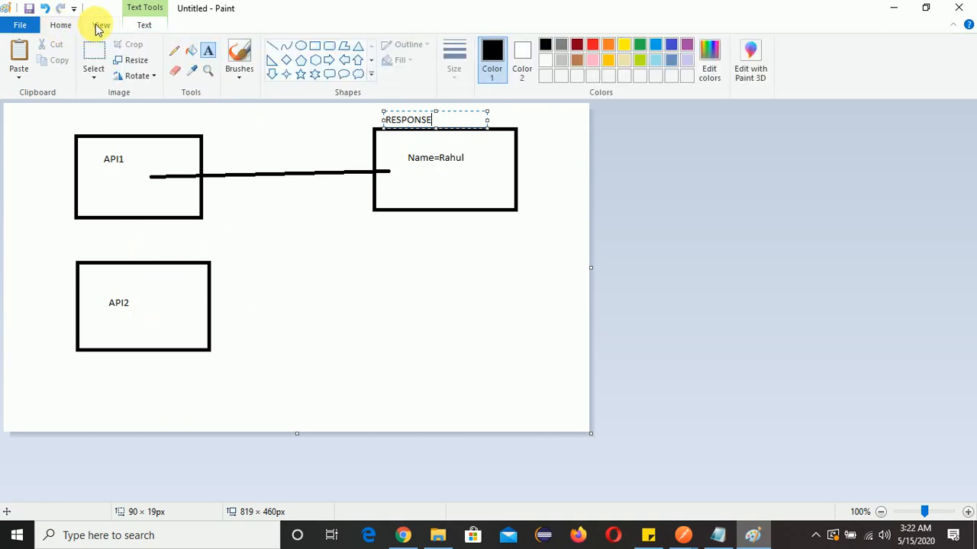
pyautogui.click(100, 25)
pyautogui.click(61, 25)
pyautogui.click(271, 46)
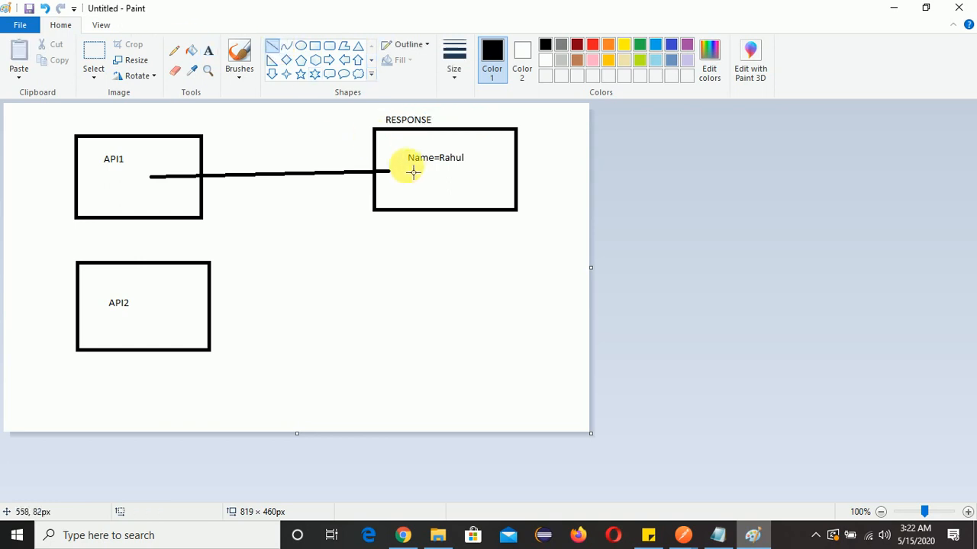
pyautogui.moveTo(436, 186); pyautogui.dragTo(196, 291)
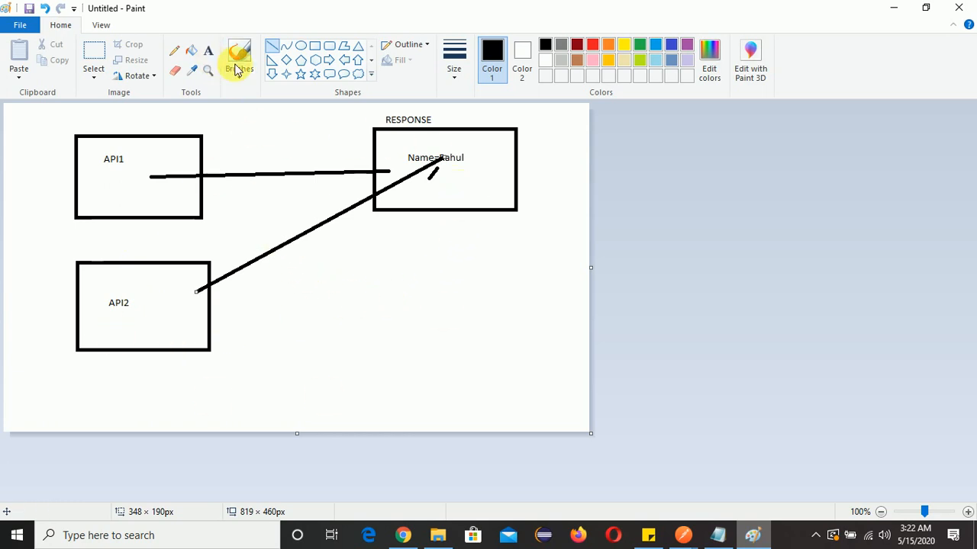
# - Add the text API CHAINING below the diagonal connecting line
pyautogui.click(208, 51)
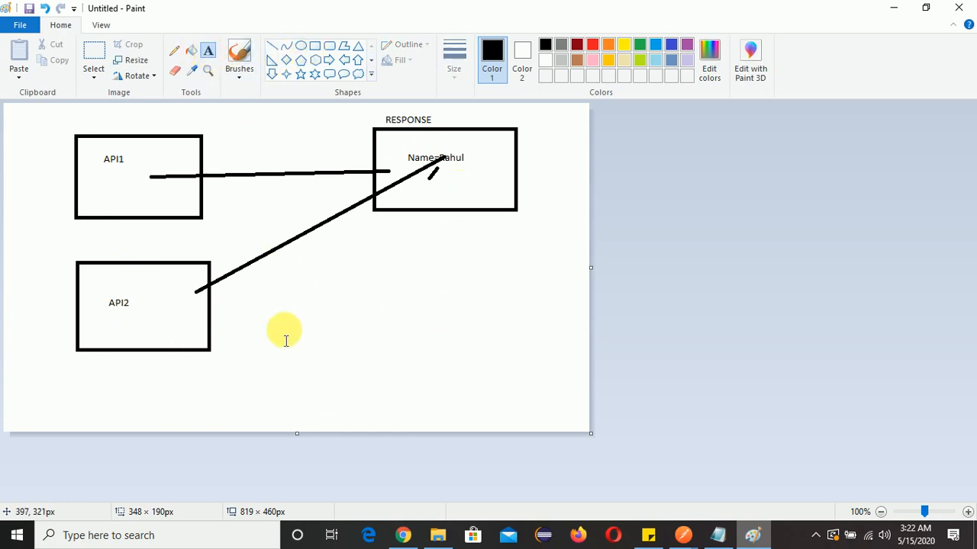
pyautogui.moveTo(249, 268); pyautogui.dragTo(378, 288)
pyautogui.write('API CHAINING')
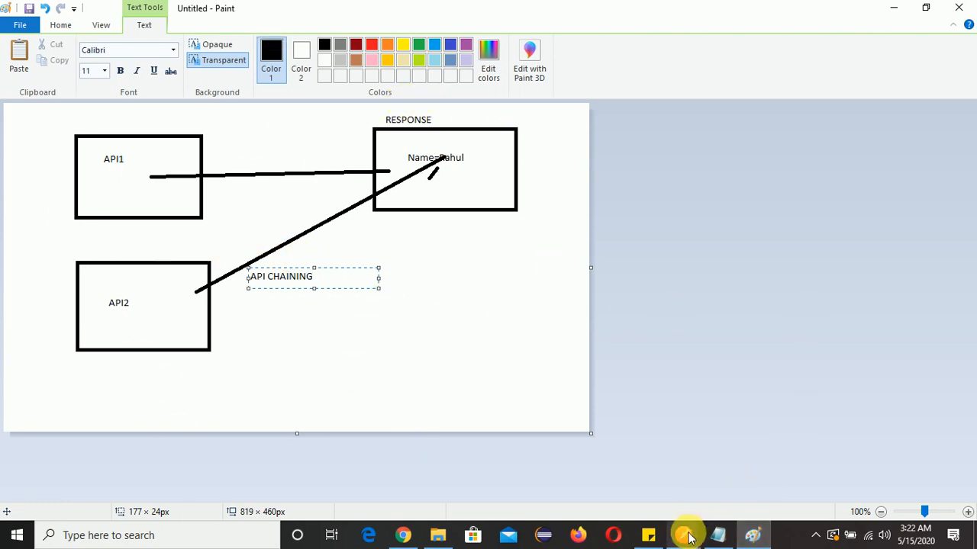
# - View the Postman workspace, return to the Notepad notes and highlight "api(X & Y)"
pyautogui.moveTo(684, 535)
pyautogui.click(624, 474)
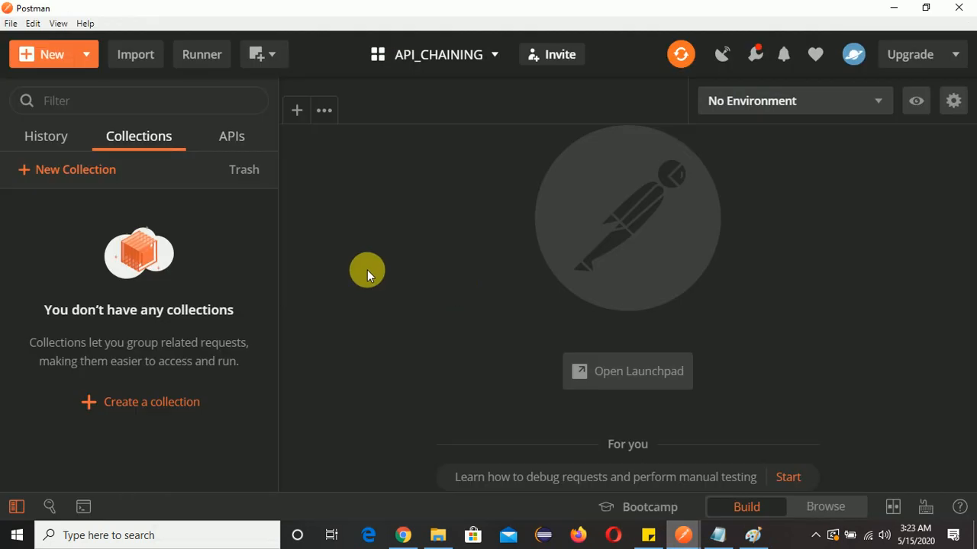
pyautogui.click(717, 534)
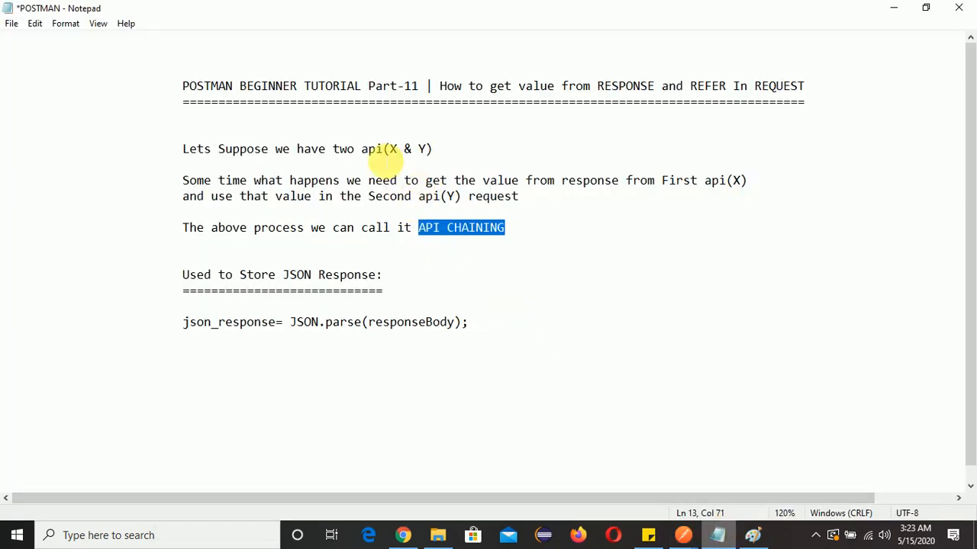
pyautogui.moveTo(362, 150); pyautogui.dragTo(460, 152)
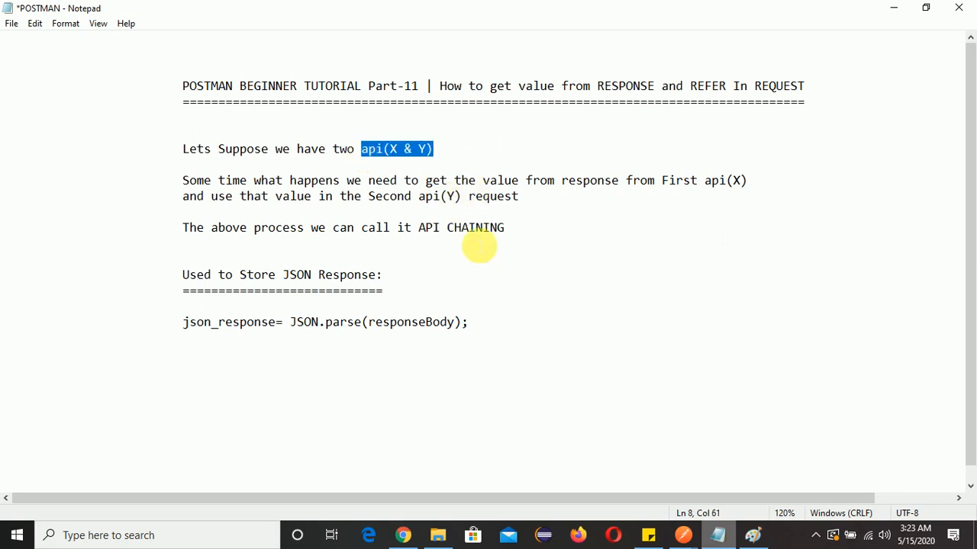
# - Switch to Chrome and look through the sample API endpoints listed on reqres.in
pyautogui.click(411, 536)
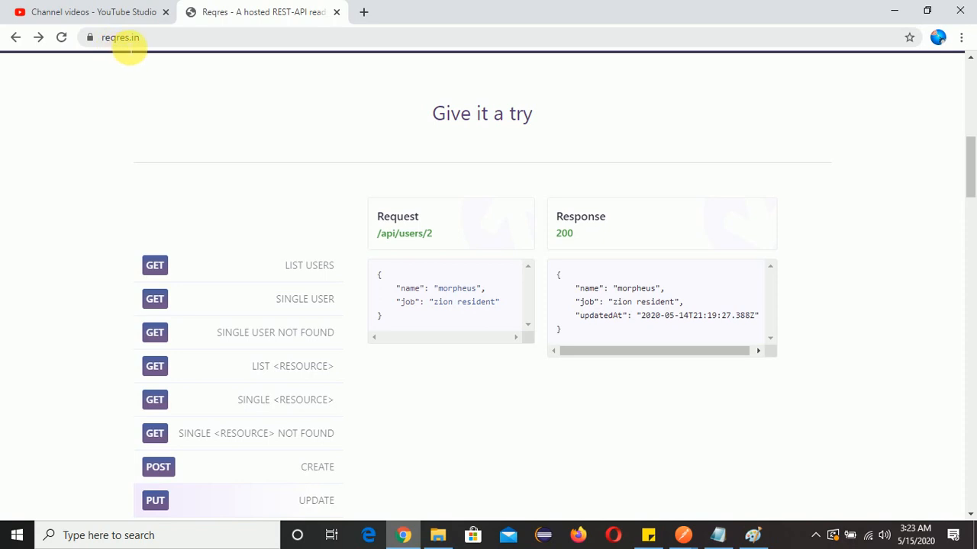
pyautogui.click(107, 38)
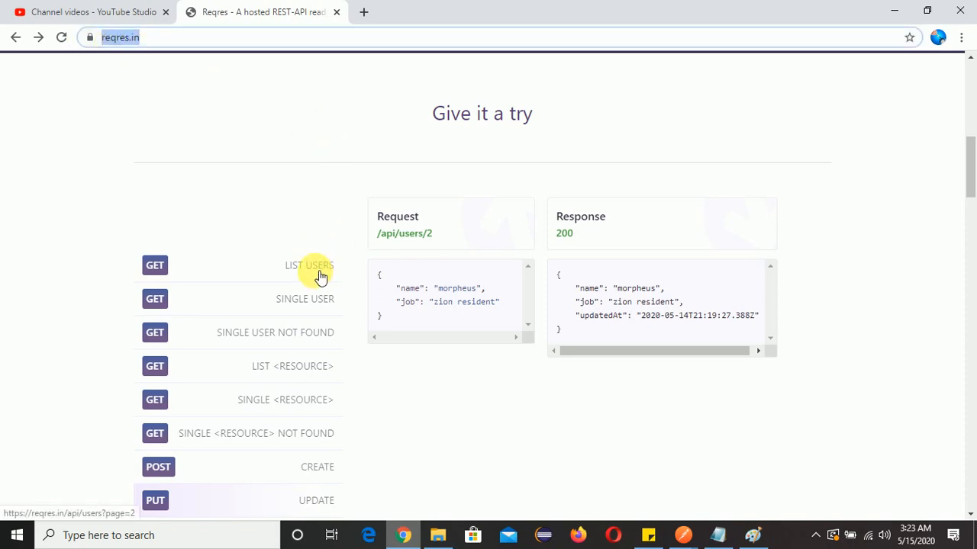
pyautogui.scroll(-1, 328, 301)
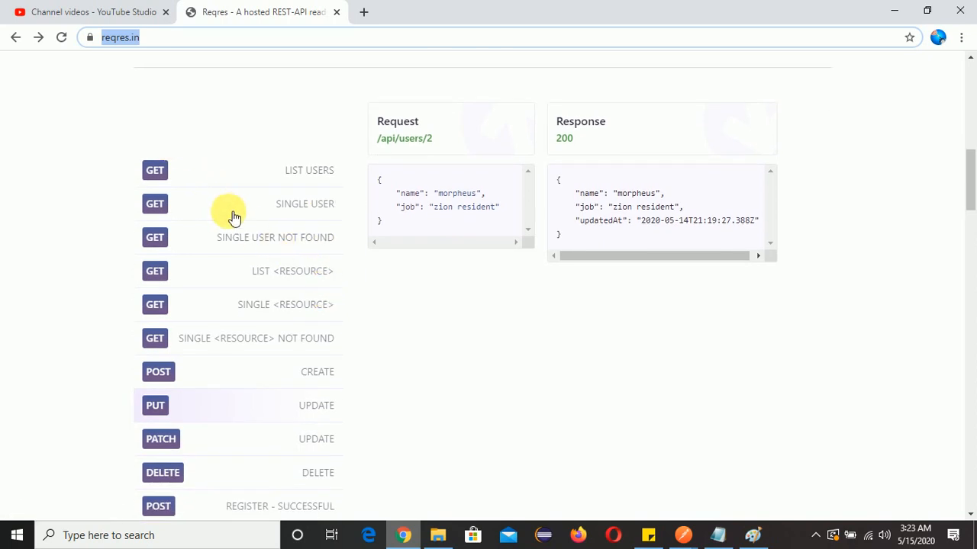
pyautogui.scroll(-1, 397, 228)
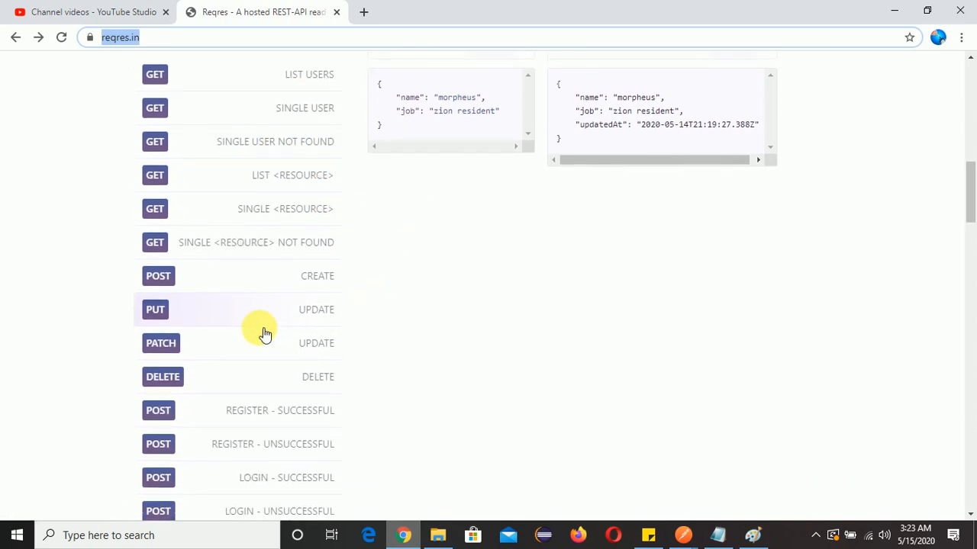
pyautogui.scroll(-1, 313, 416)
pyautogui.scroll(1, 229, 275)
pyautogui.scroll(2, 376, 307)
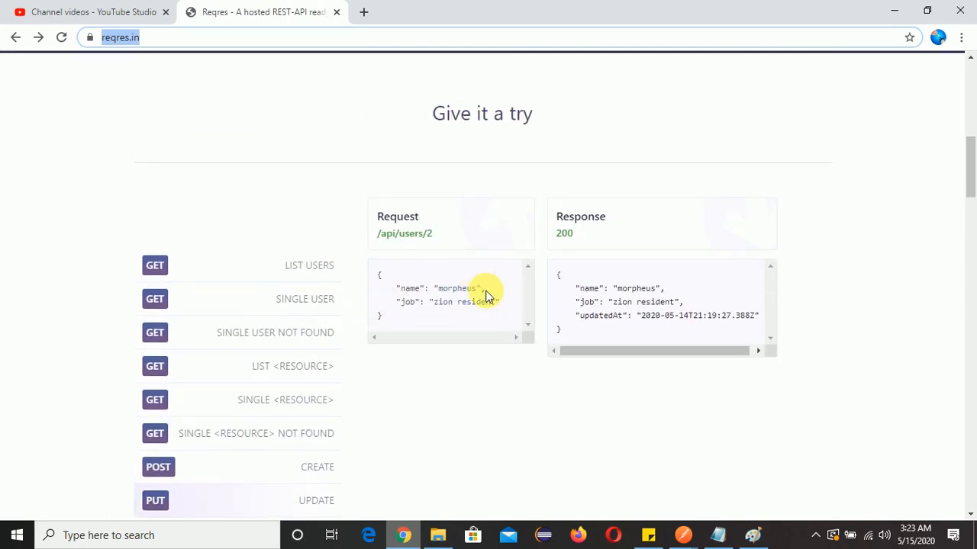
# - Switch to the API_CHAINING workspace in Postman
pyautogui.hotkey('alt', 'Tab')
pyautogui.hotkey('alt', 'Tab')
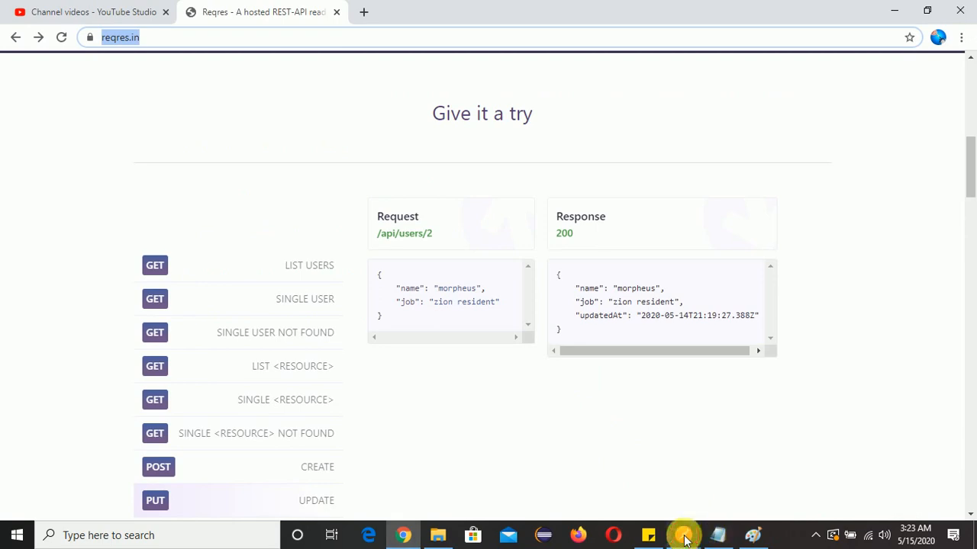
pyautogui.moveTo(685, 540)
pyautogui.click(604, 475)
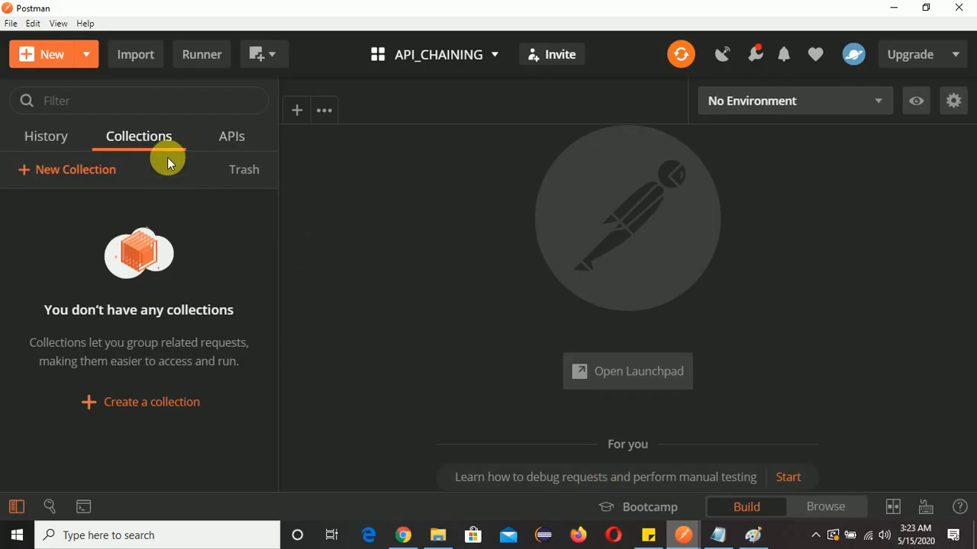
# - Create a new collection named API_CHAINING_TEST and close its details view
pyautogui.click(35, 53)
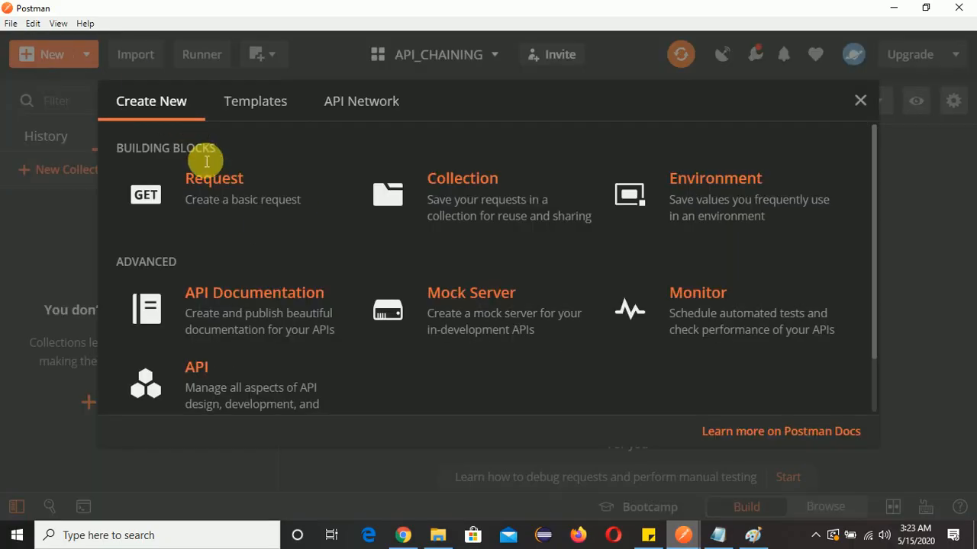
pyautogui.click(466, 200)
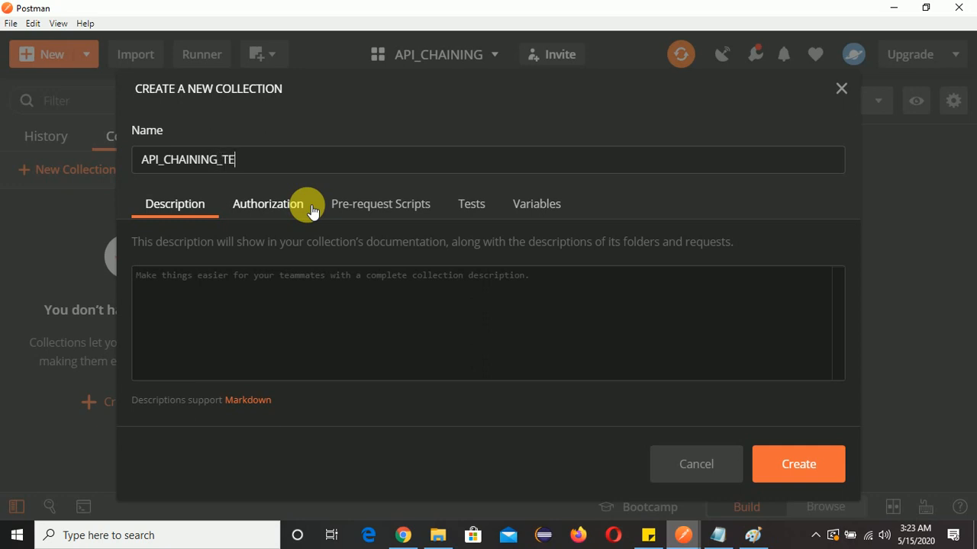
pyautogui.click(788, 465)
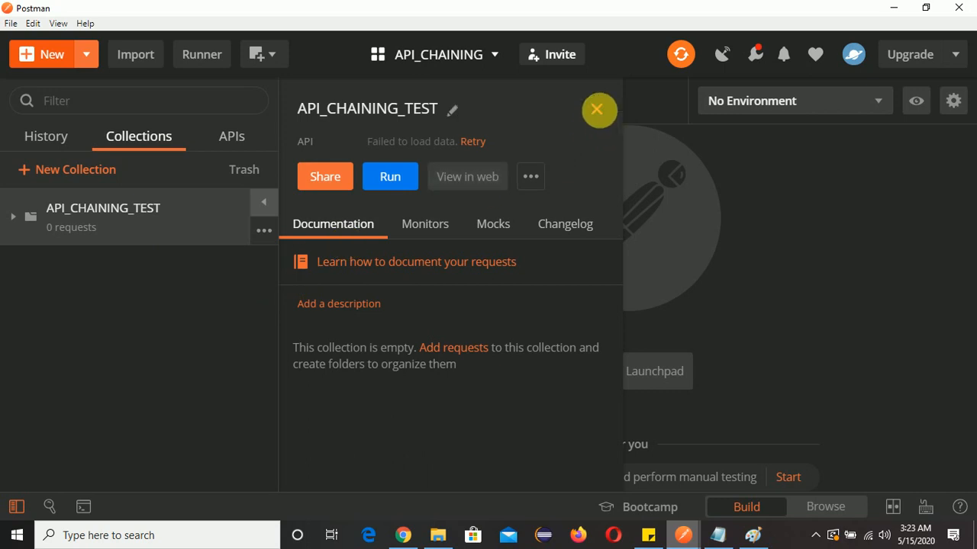
pyautogui.click(596, 109)
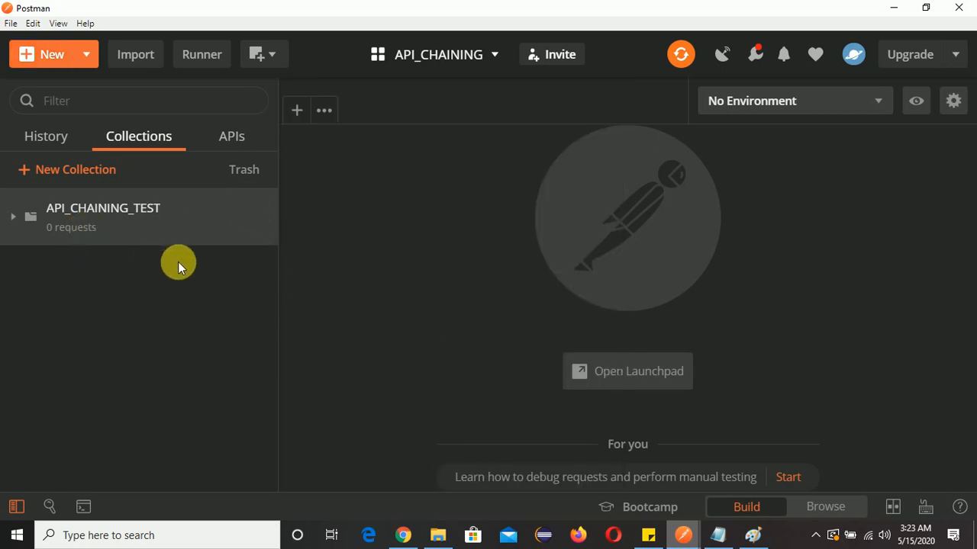
# - Add a request named USER_TEST to the API_CHAINING_TEST collection
pyautogui.moveTo(230, 228)
pyautogui.click(264, 231)
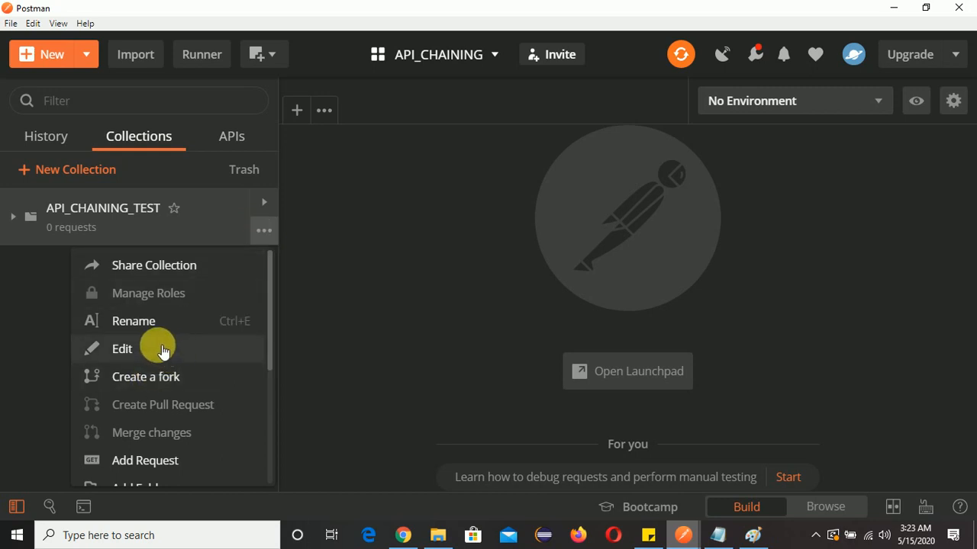
pyautogui.click(153, 467)
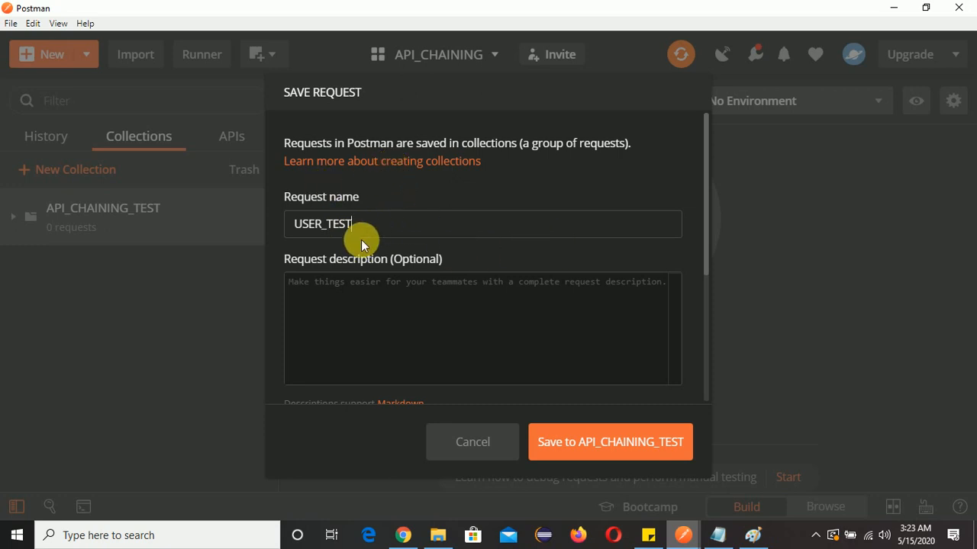
pyautogui.click(657, 449)
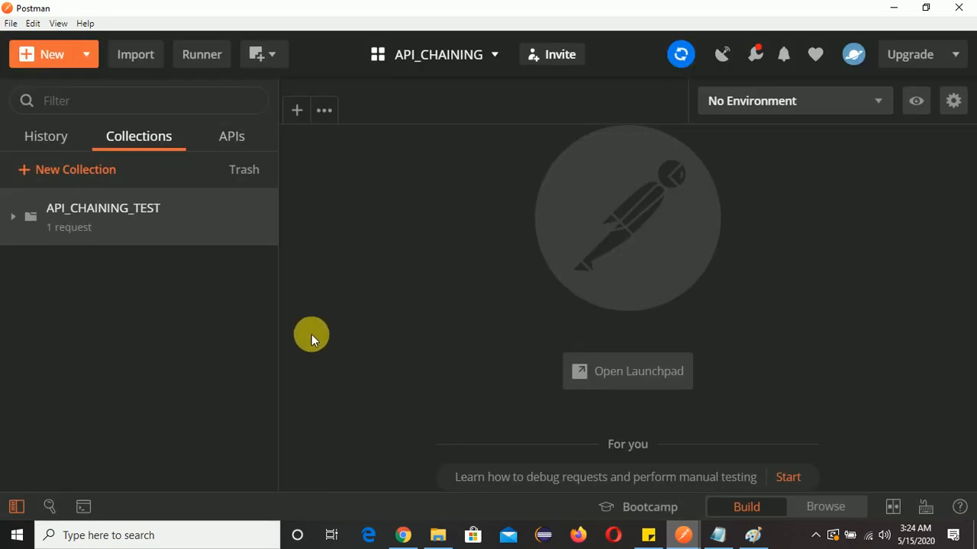
# - Expand the API_CHAINING_TEST collection and add a second request named UPDATE_TEST to it
pyautogui.click(17, 220)
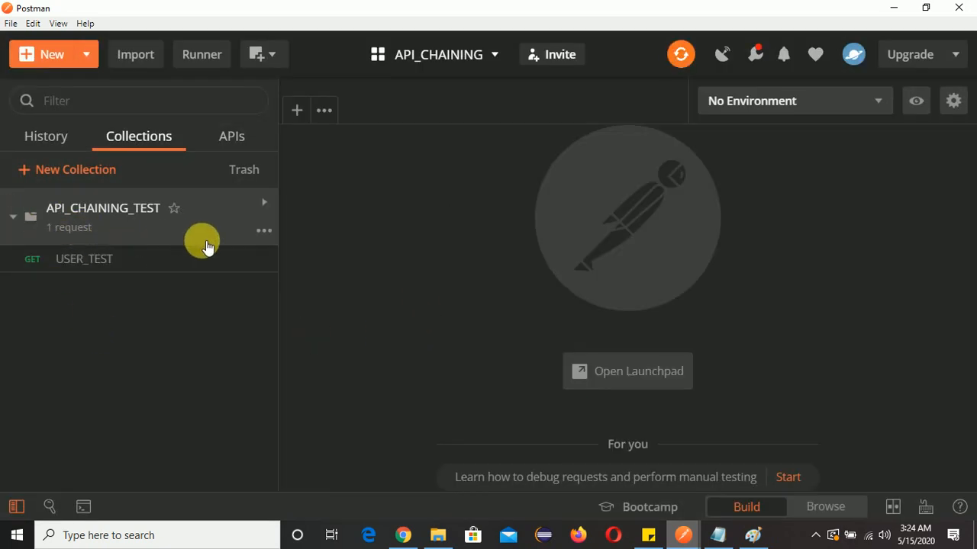
pyautogui.click(264, 232)
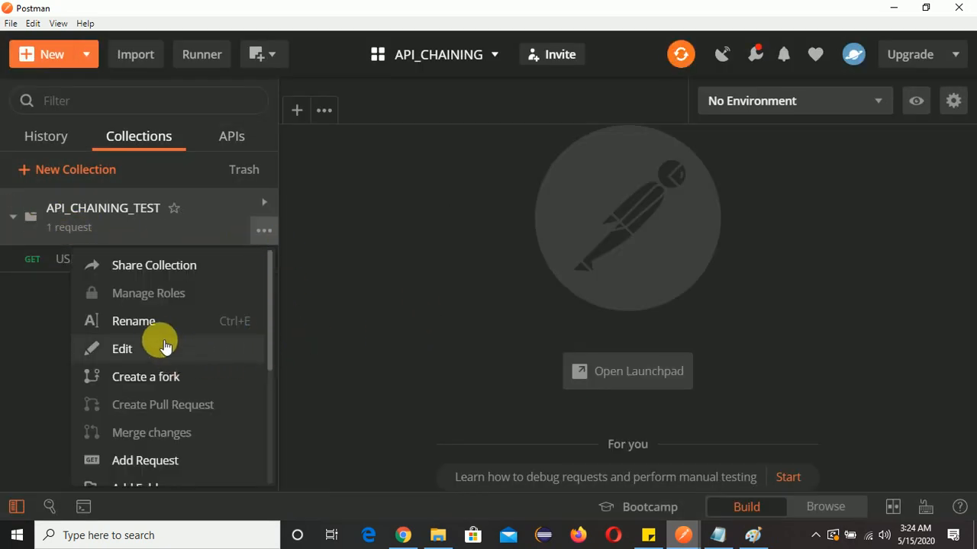
pyautogui.click(167, 460)
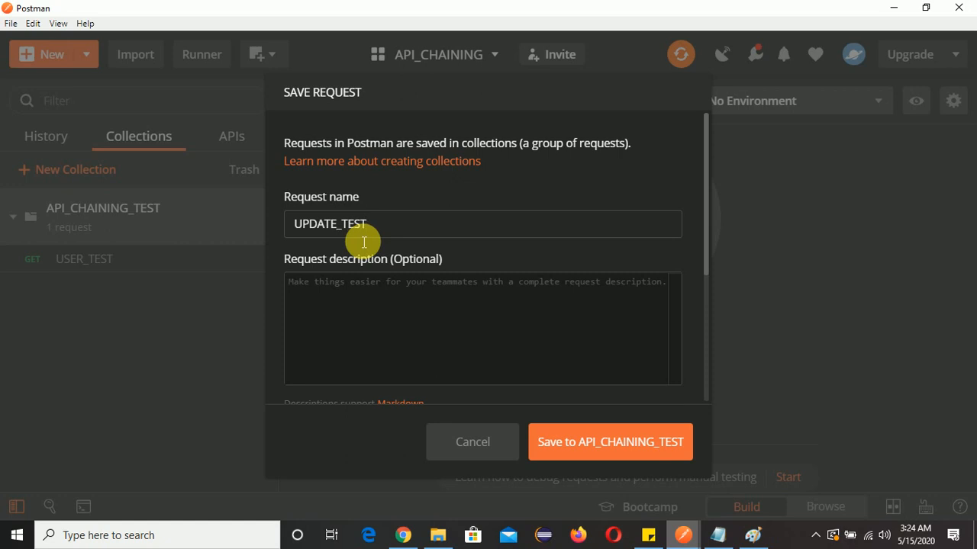
pyautogui.click(649, 448)
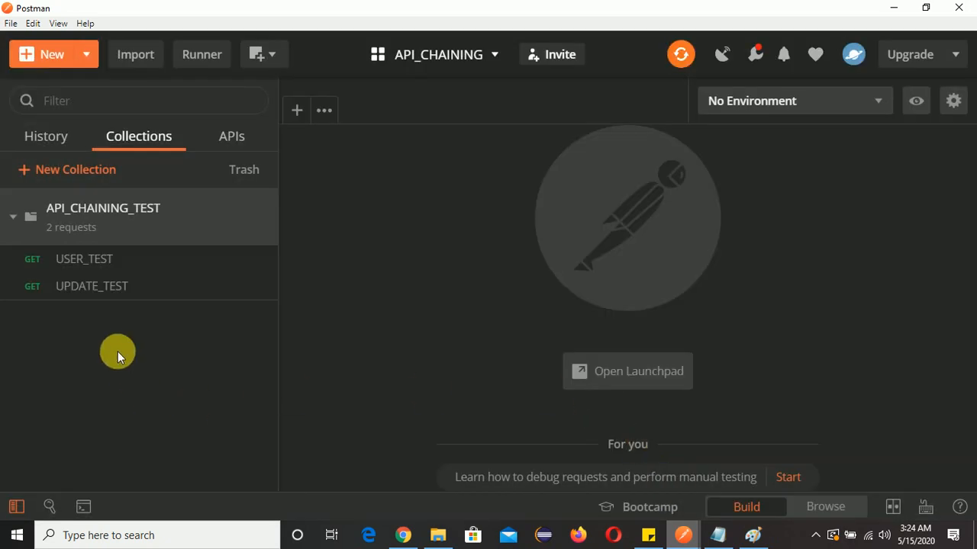
# - Change the UPDATE_TEST request's method to PUT and save the request
pyautogui.click(70, 287)
pyautogui.click(383, 200)
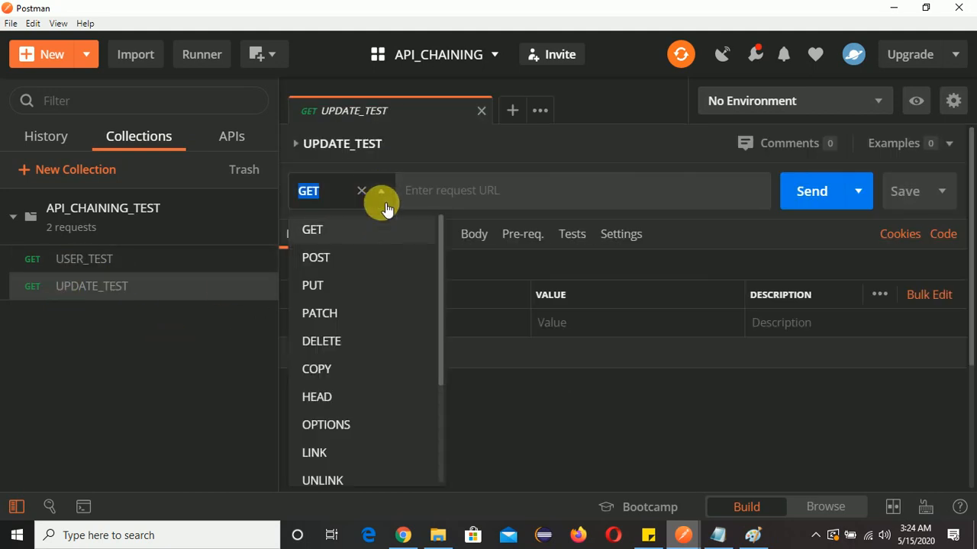
pyautogui.click(333, 286)
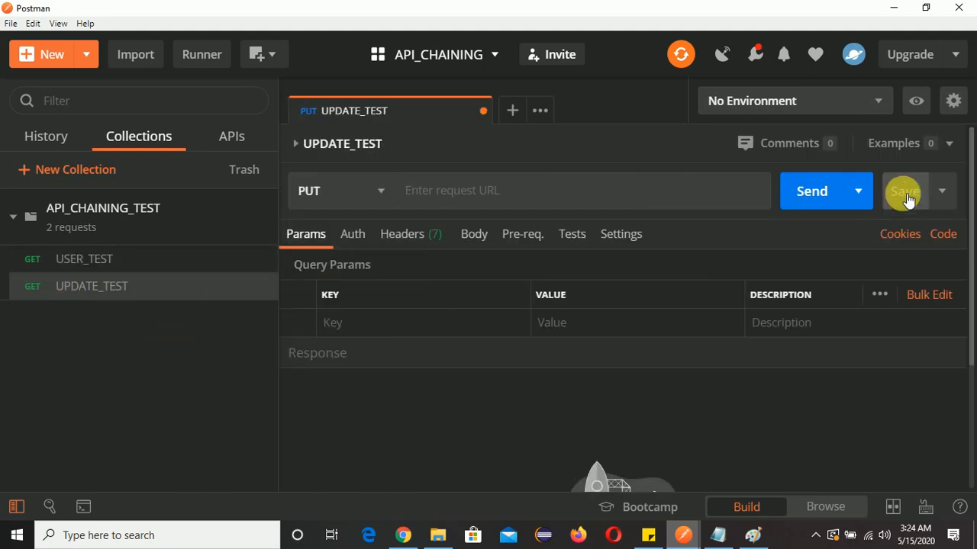
pyautogui.click(904, 194)
pyautogui.click(100, 262)
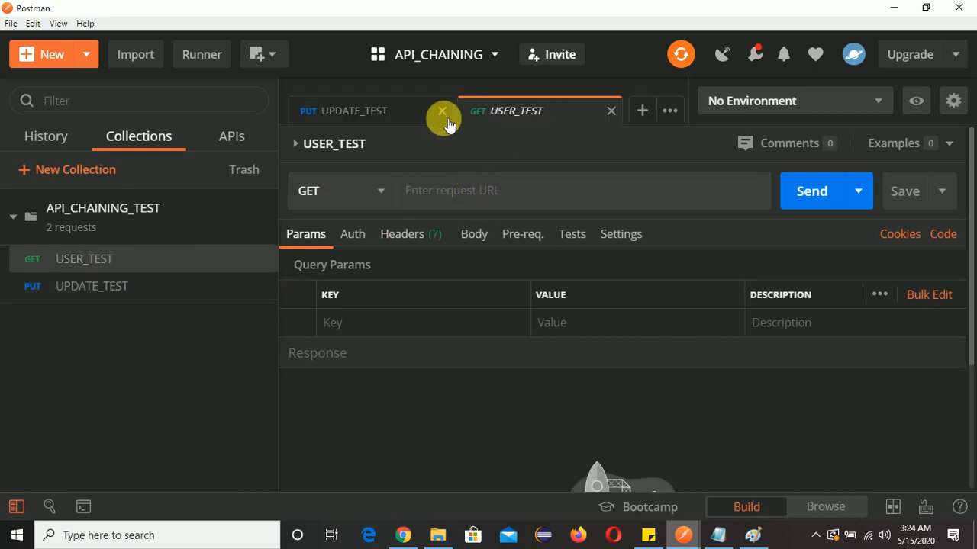
pyautogui.click(402, 535)
pyautogui.click(233, 82)
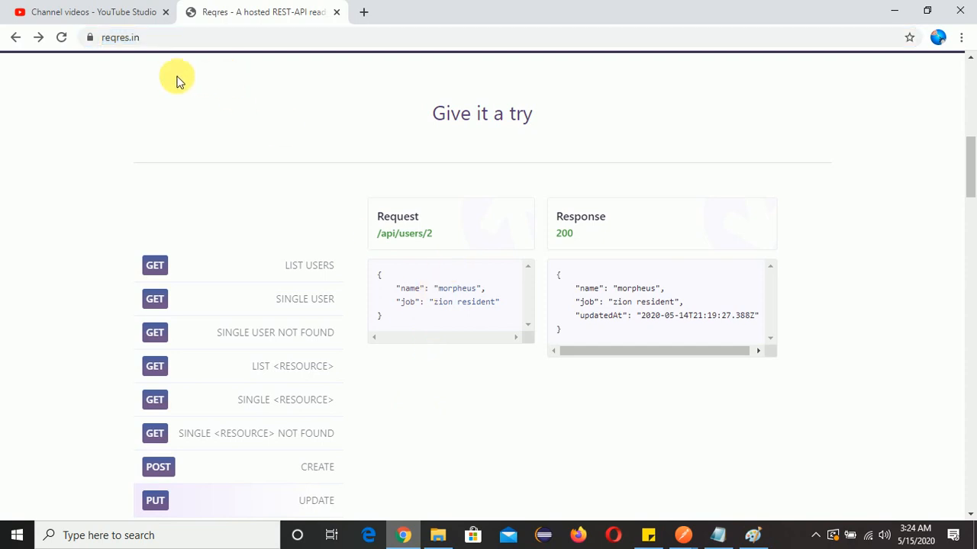
pyautogui.click(169, 40)
pyautogui.click(143, 86)
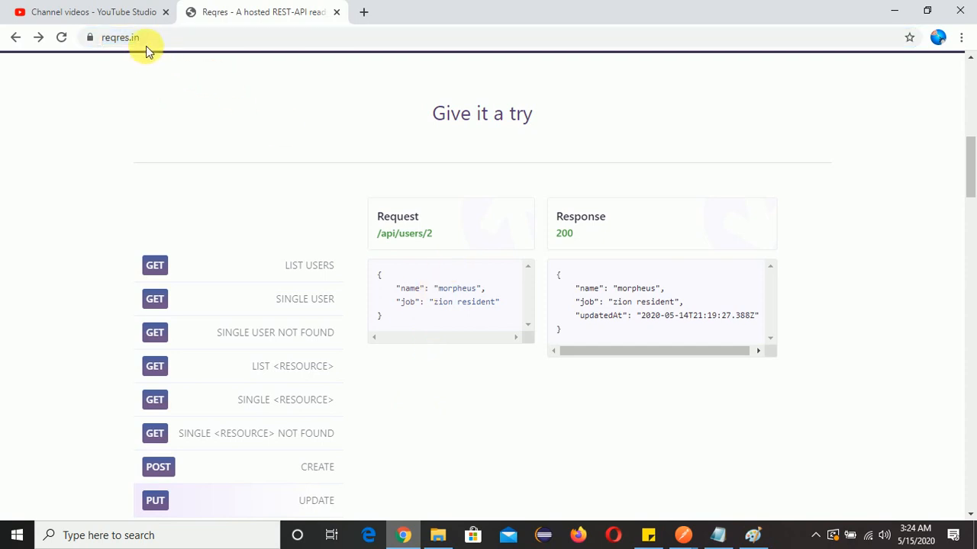
pyautogui.click(117, 40)
pyautogui.click(148, 40)
pyautogui.moveTo(186, 43); pyautogui.dragTo(90, 38)
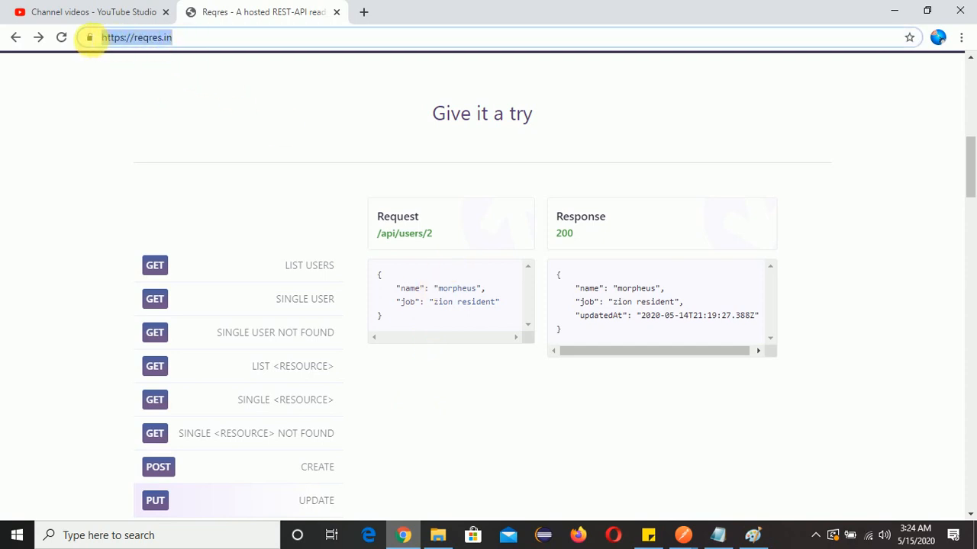
pyautogui.hotkey('alt', 'Tab')
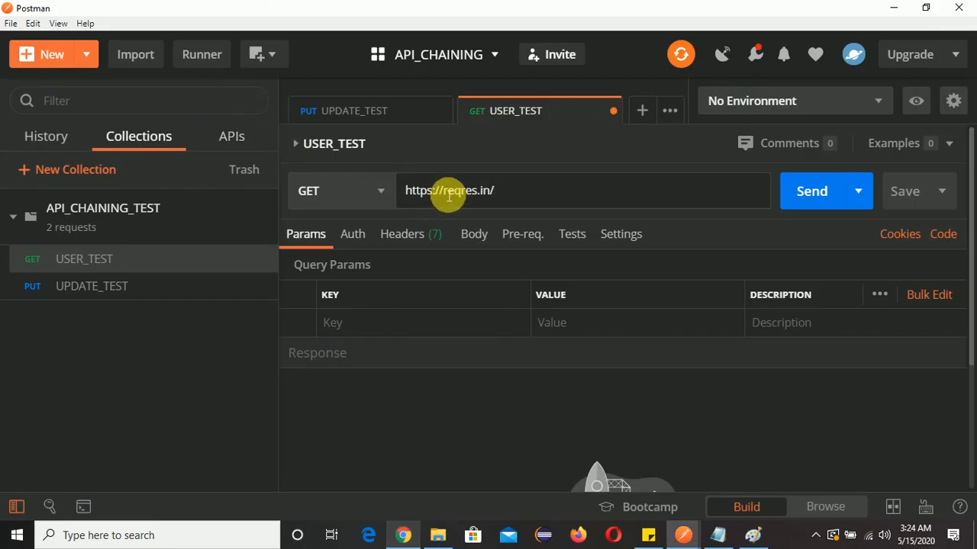
pyautogui.hotkey('alt', 'Tab')
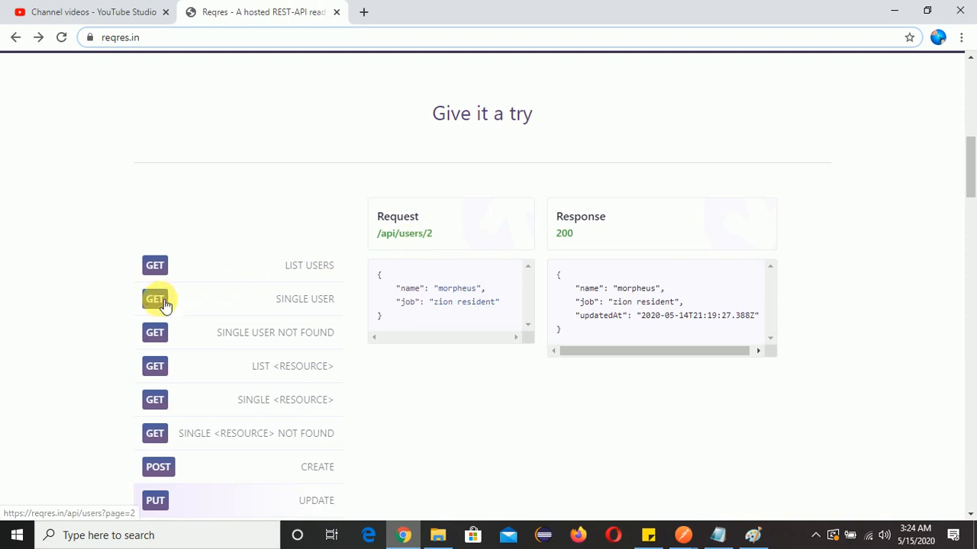
pyautogui.click(158, 273)
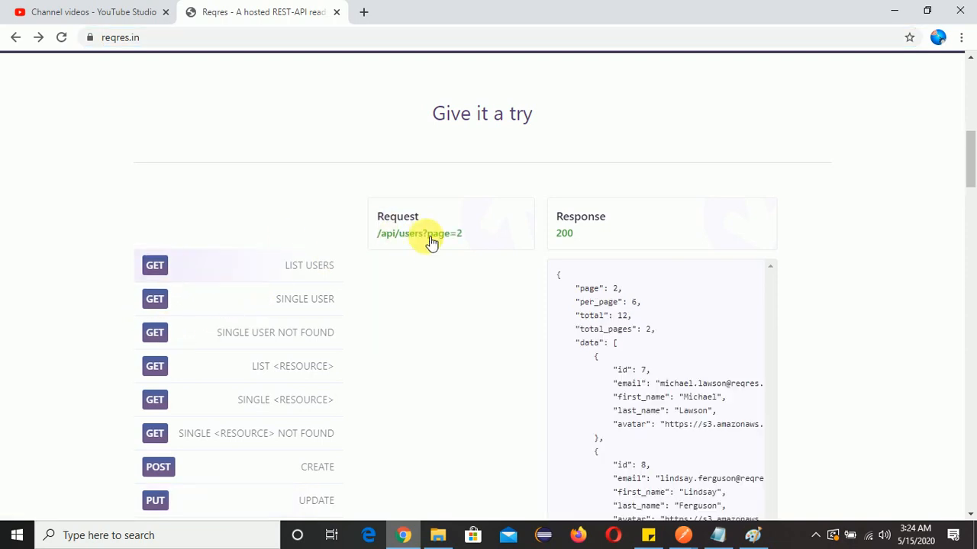
pyautogui.hotkey('alt', 'Tab')
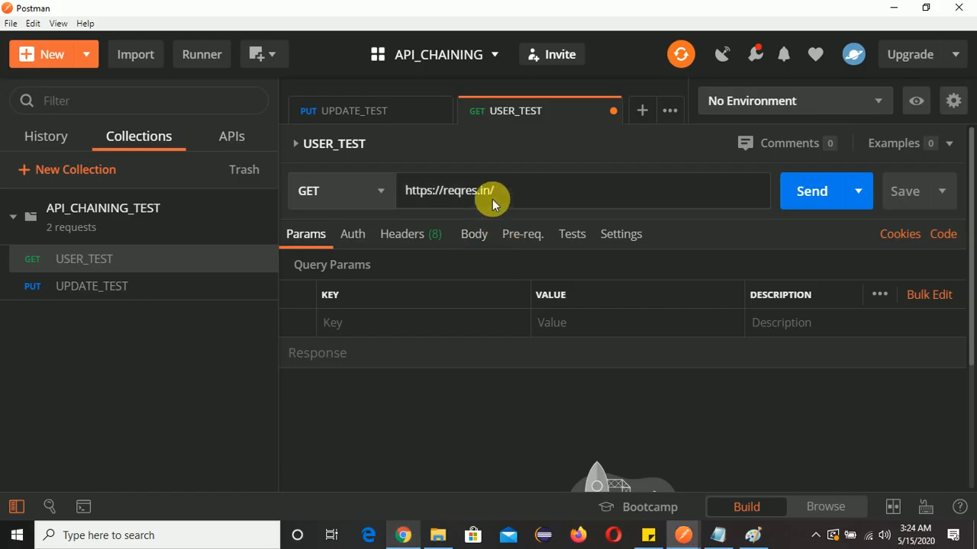
pyautogui.click(473, 202)
pyautogui.hotkey('alt', 'Tab')
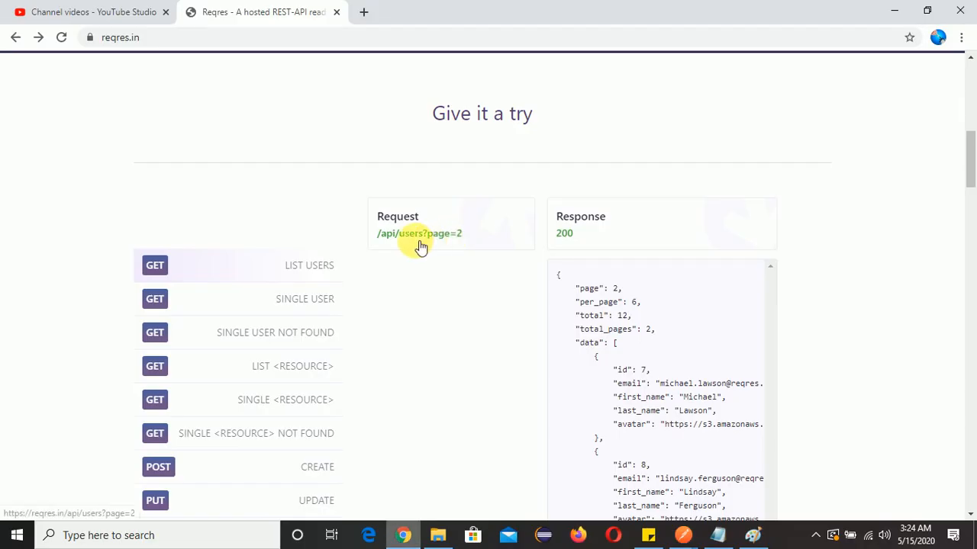
pyautogui.hotkey('alt', 'Tab')
pyautogui.write('a')
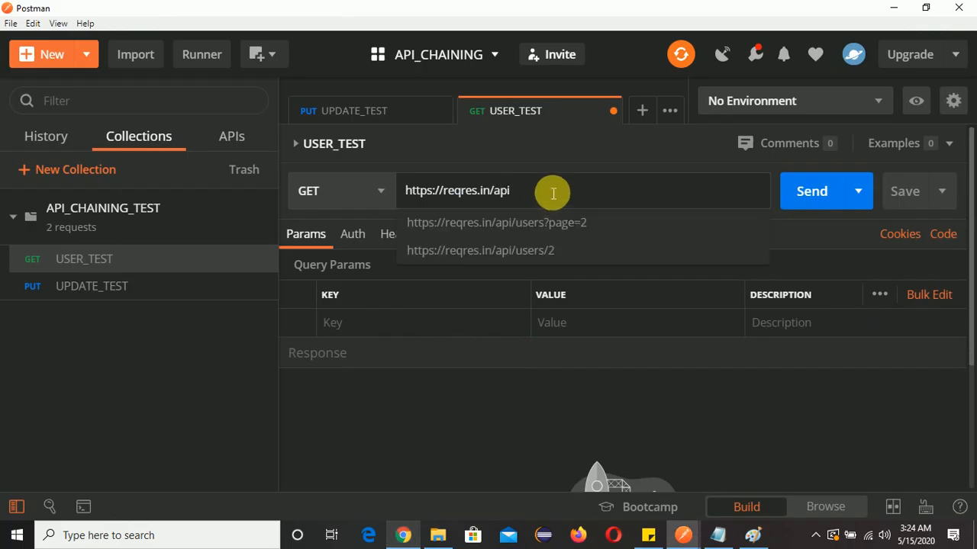
pyautogui.click(557, 227)
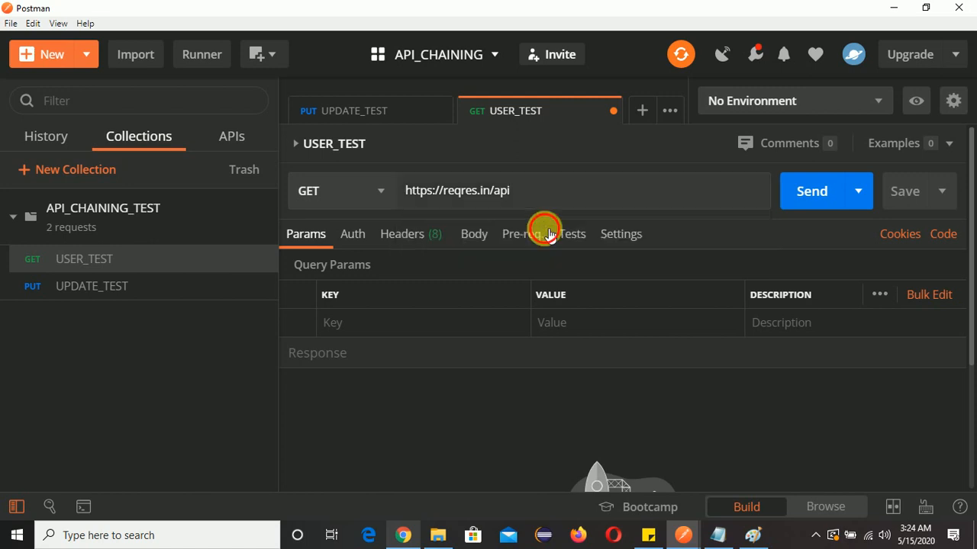
pyautogui.hotkey('alt', 'Tab')
pyautogui.hotkey('alt', 'Tab')
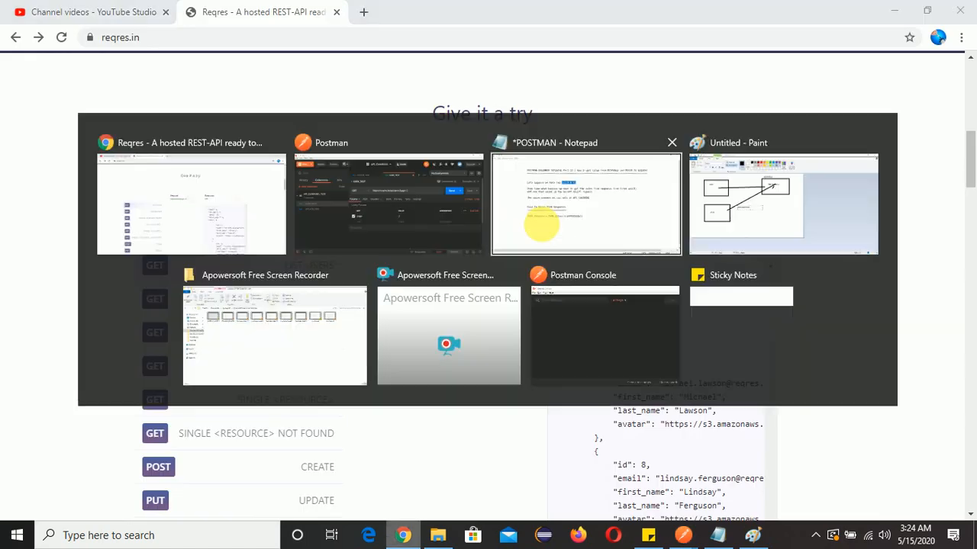
pyautogui.click(608, 197)
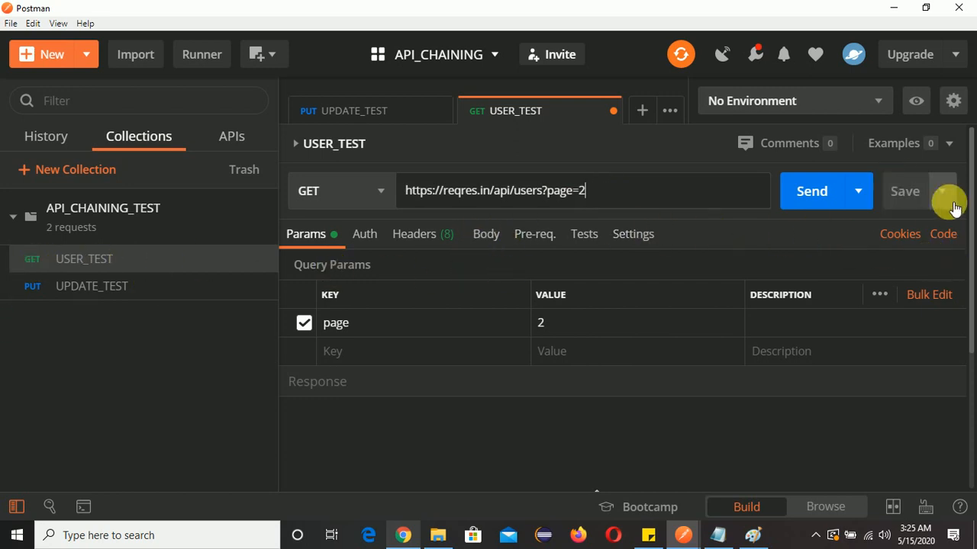
pyautogui.click(908, 199)
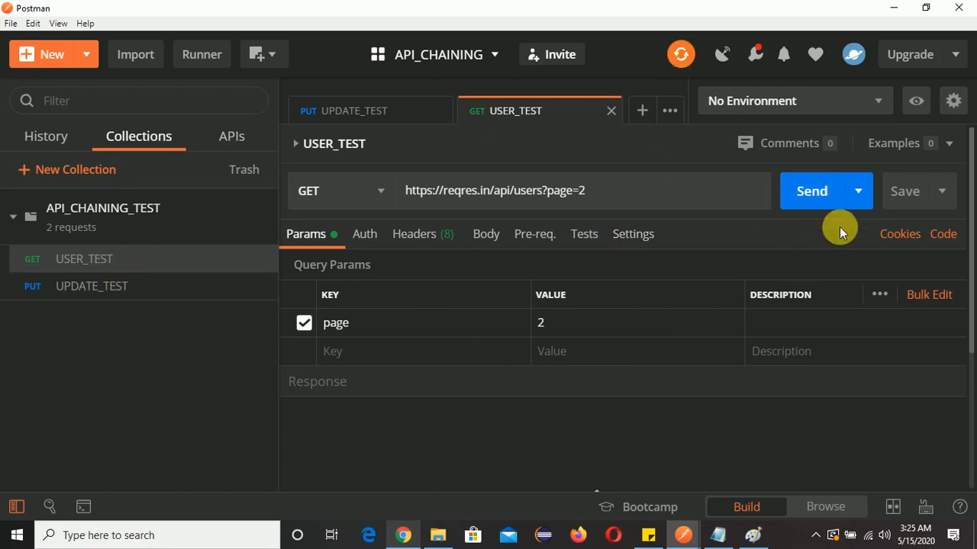
# - Send the USER_TEST request and examine the response body and status
pyautogui.click(814, 206)
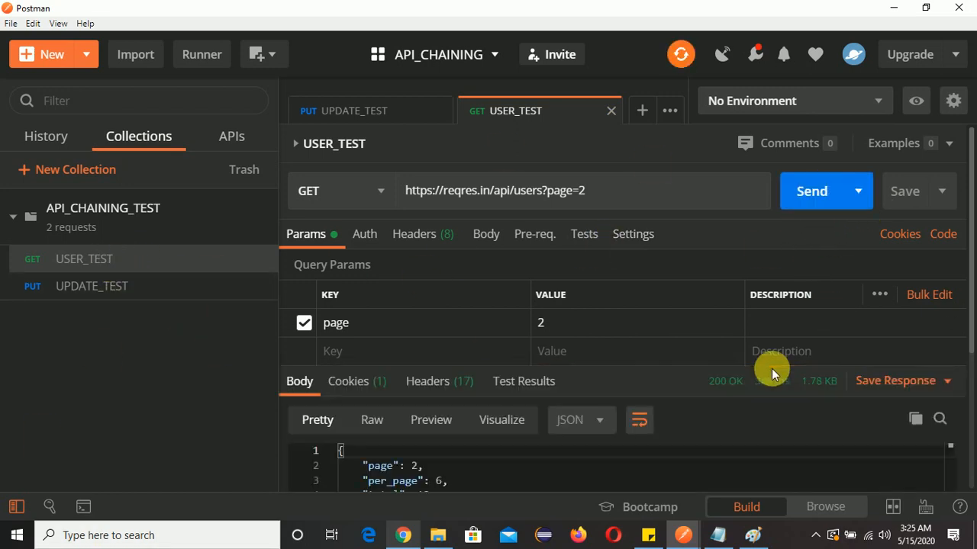
pyautogui.scroll(-3, 765, 380)
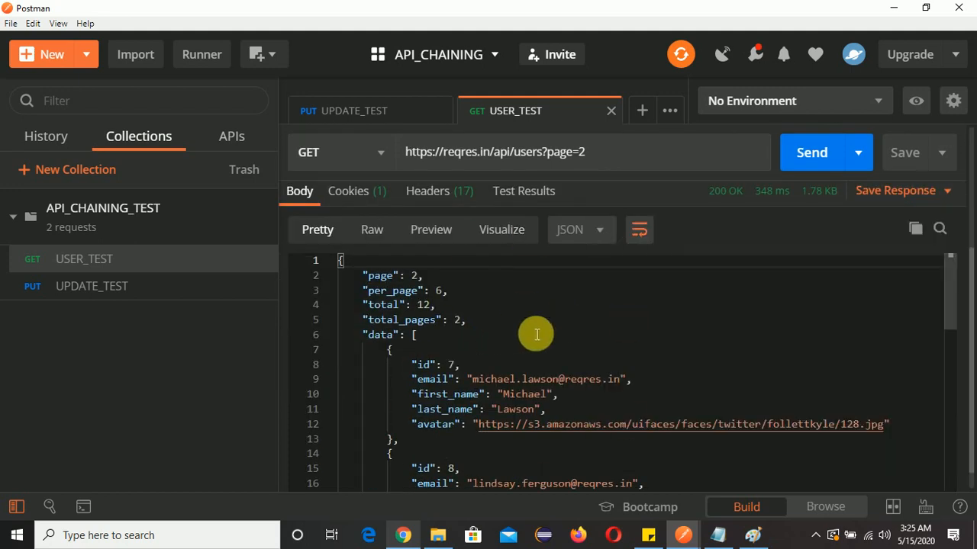
pyautogui.click(543, 324)
pyautogui.scroll(3, 755, 328)
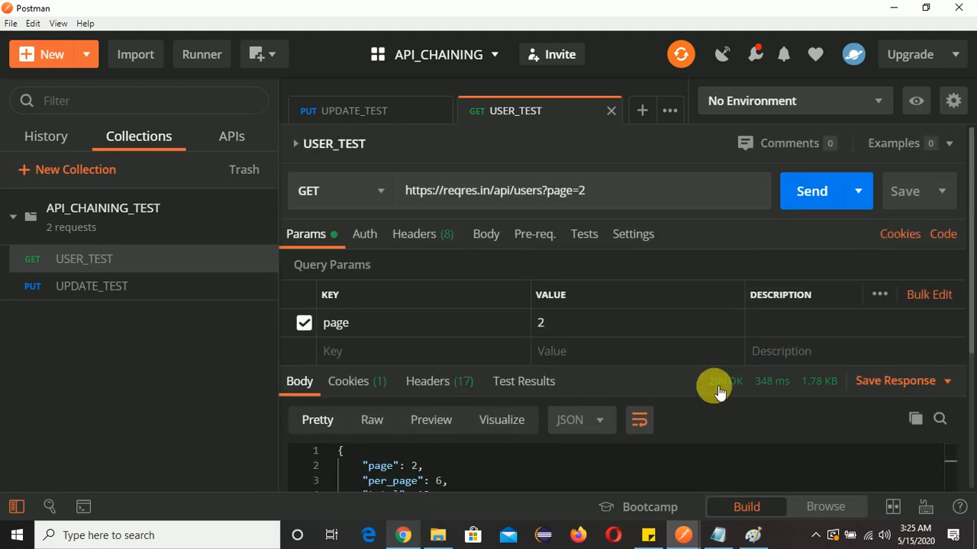
pyautogui.click(702, 465)
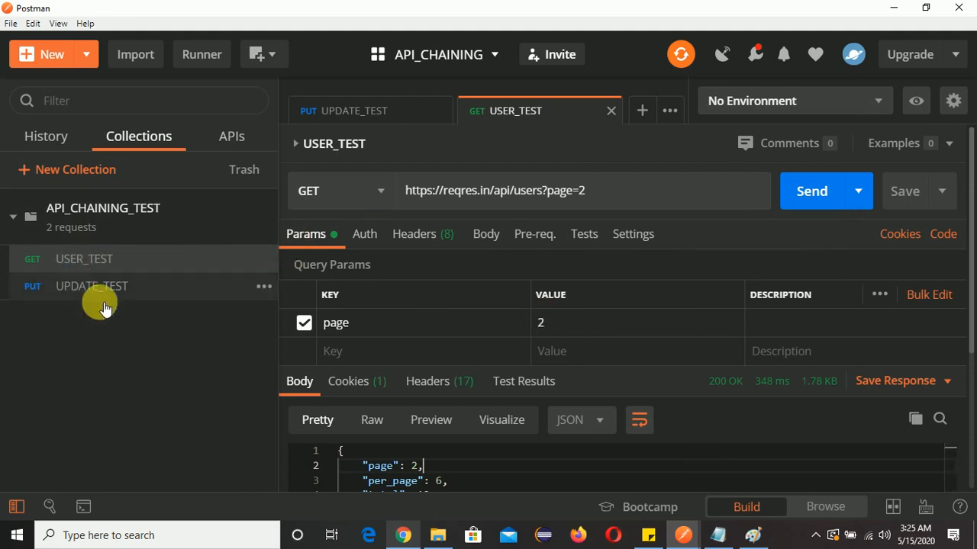
# - Open the UPDATE_TEST request, switch to Chrome and look up the PUT UPDATE endpoint on reqres.in
pyautogui.click(77, 290)
pyautogui.hotkey('alt', 'Tab')
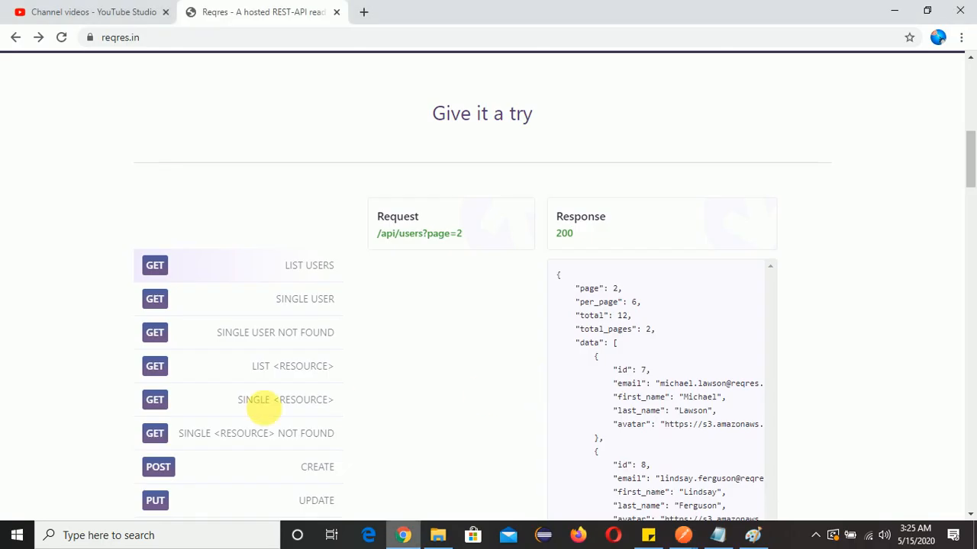
pyautogui.scroll(-2, 282, 389)
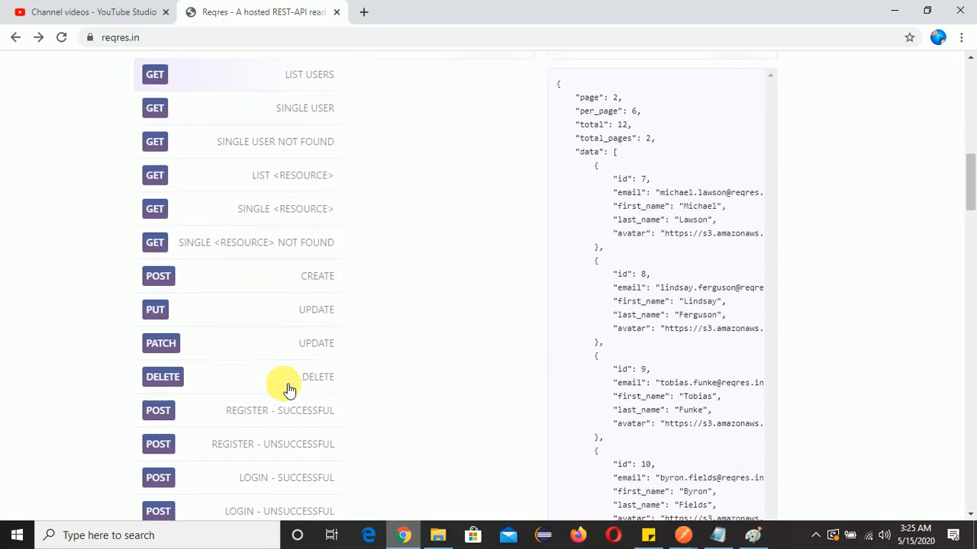
pyautogui.click(285, 319)
pyautogui.scroll(3, 420, 312)
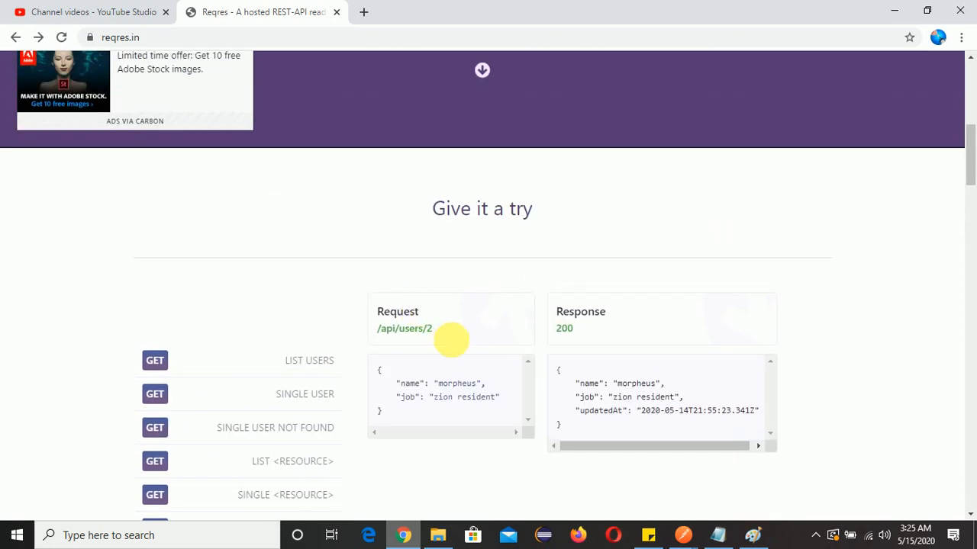
pyautogui.click(225, 37)
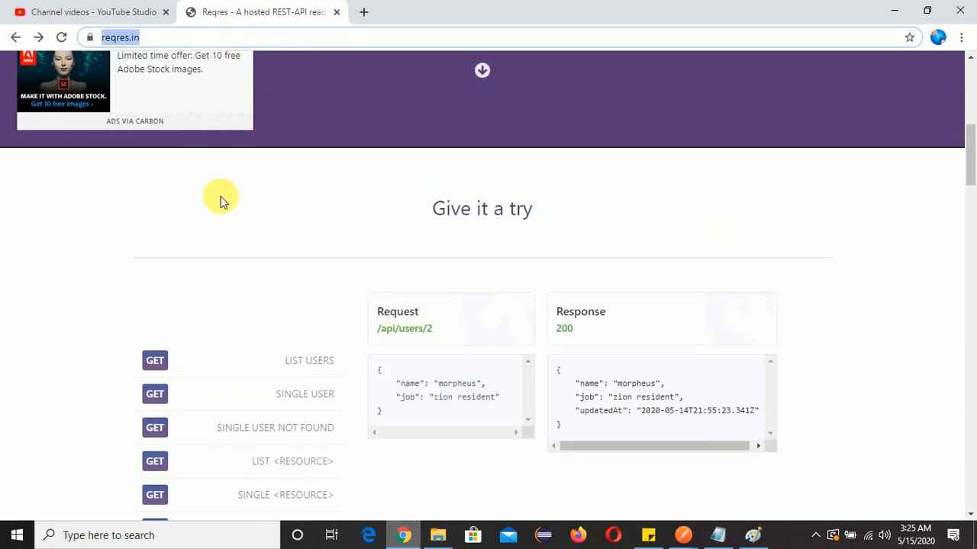
pyautogui.click(162, 37)
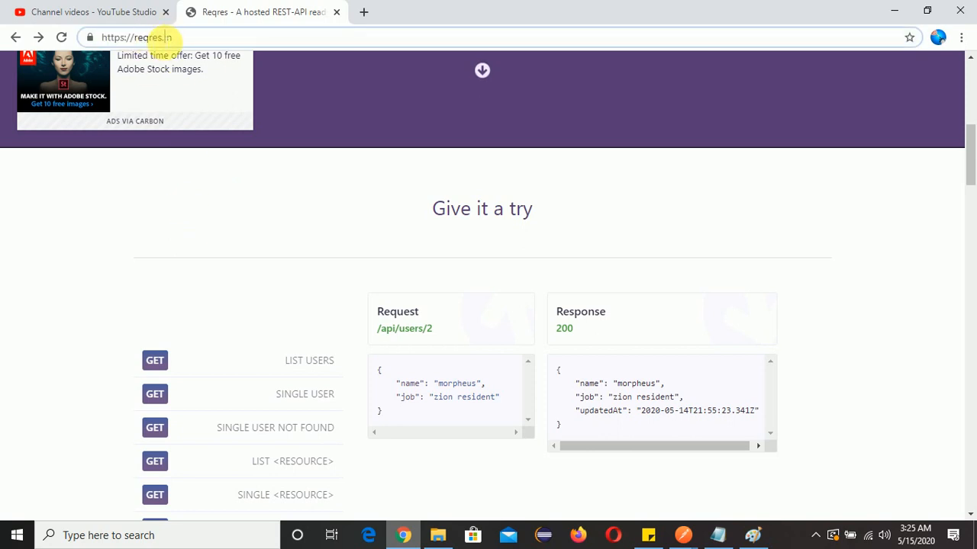
pyautogui.moveTo(167, 37); pyautogui.dragTo(104, 39)
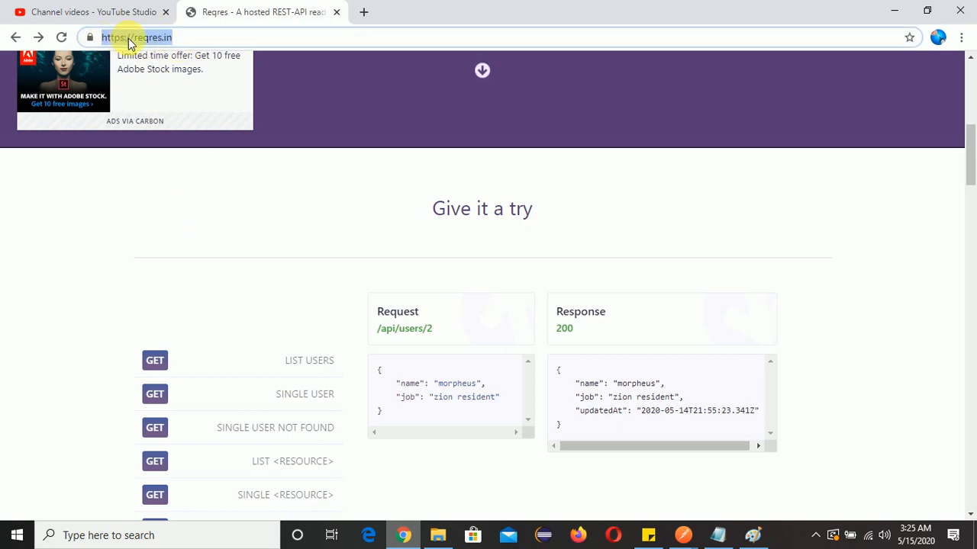
pyautogui.hotkey('alt', 'Tab')
pyautogui.click(446, 195)
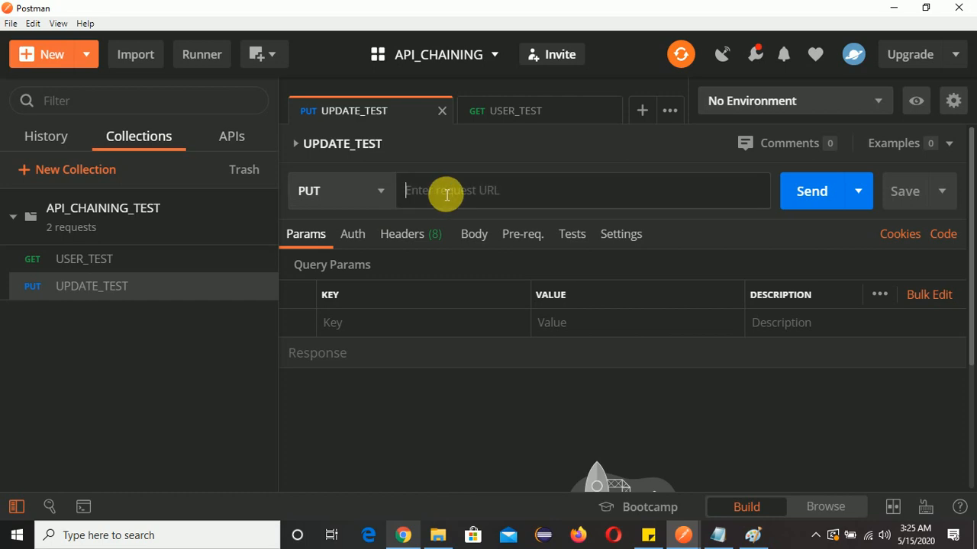
pyautogui.hotkey('alt', 'Tab')
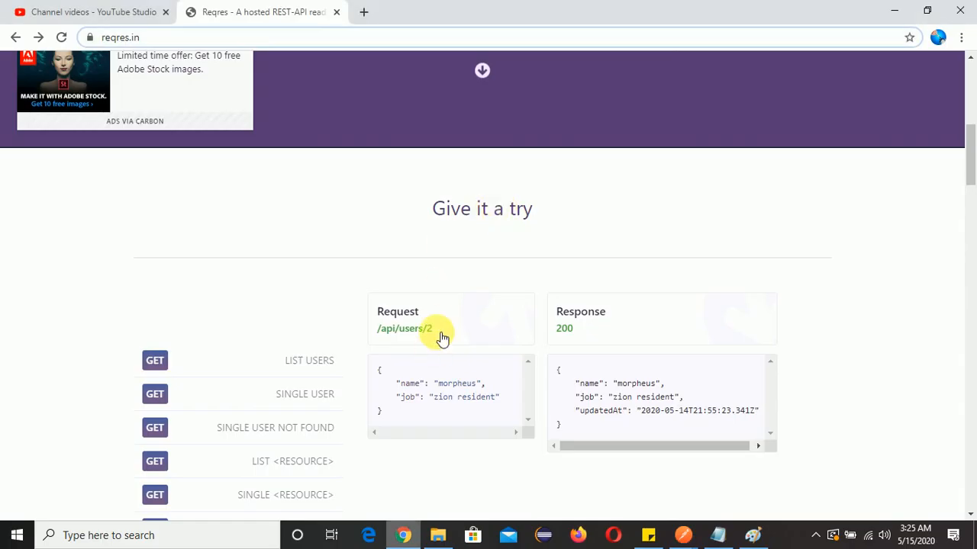
pyautogui.scroll(-3, 290, 416)
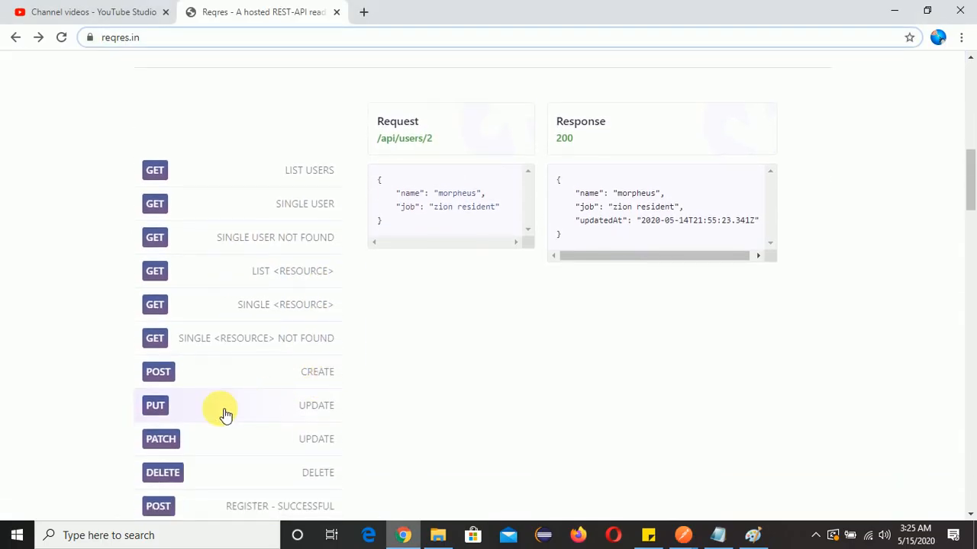
pyautogui.click(175, 417)
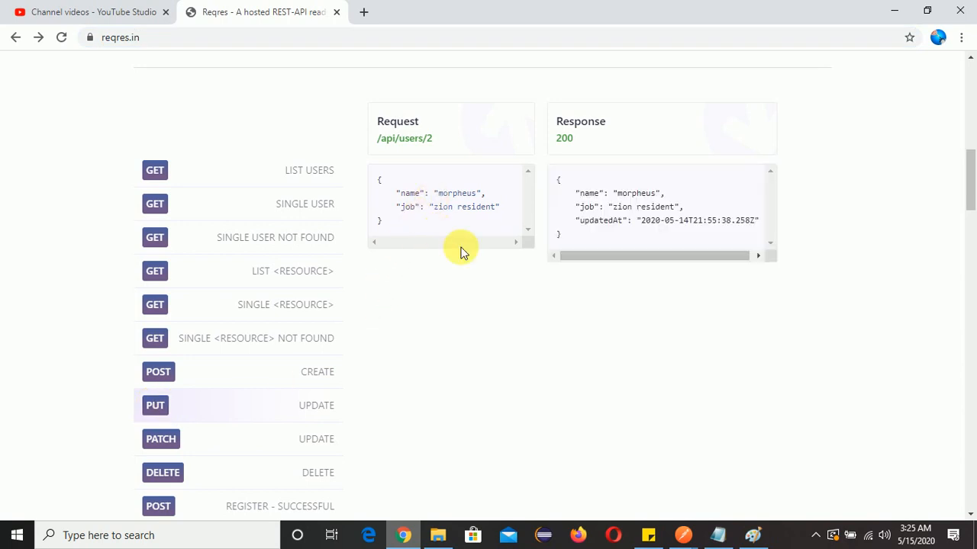
pyautogui.hotkey('alt', 'Tab')
pyautogui.hotkey('alt', 'Tab')
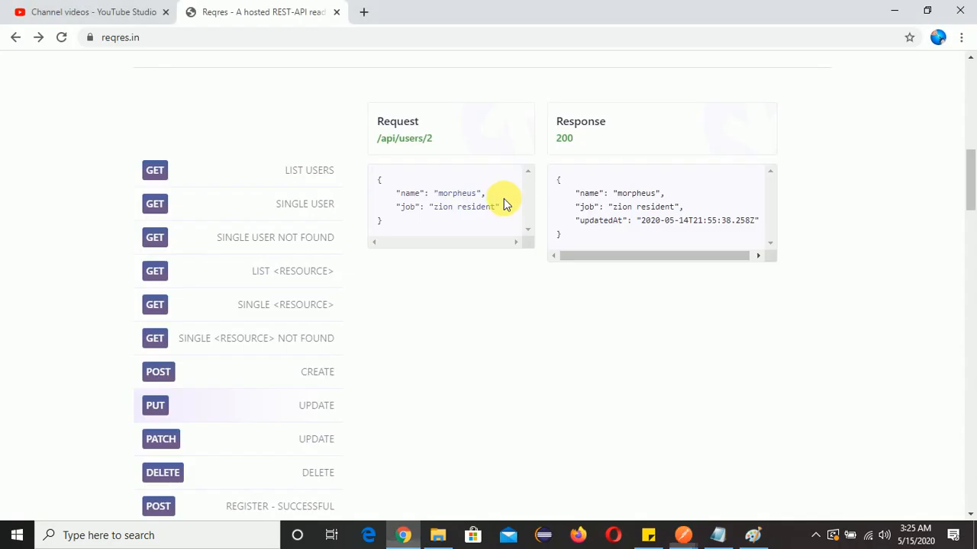
pyautogui.hotkey('alt', 'Tab')
pyautogui.write('pi')
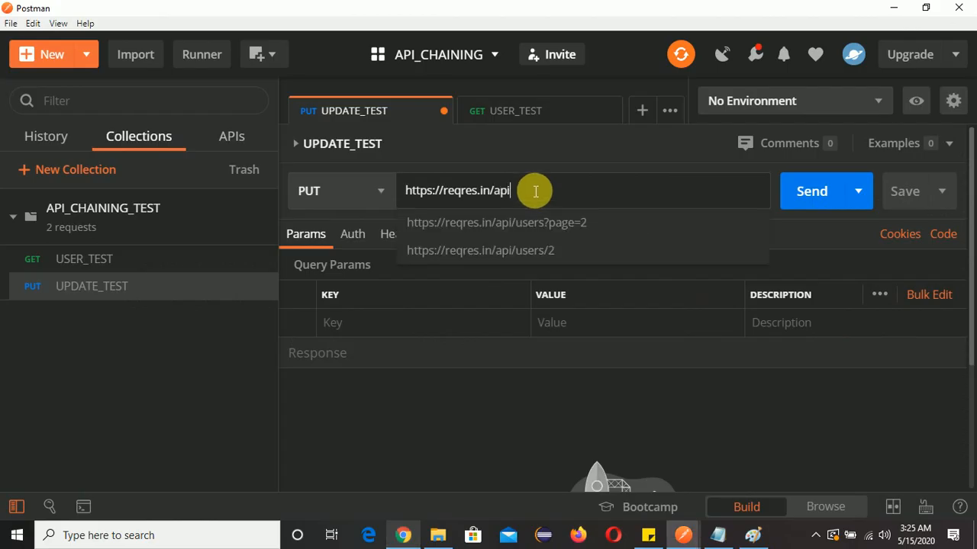
pyautogui.click(513, 251)
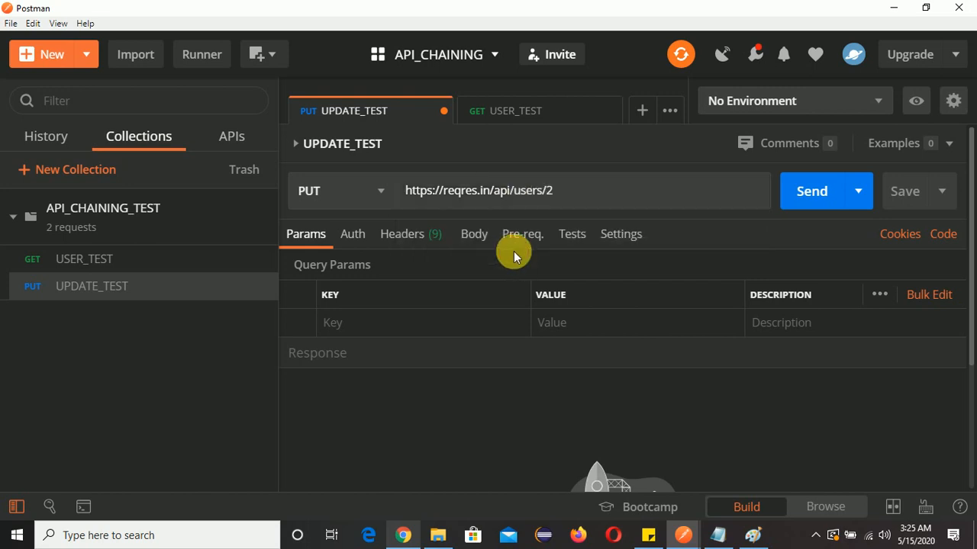
# - Compare UPDATE_TEST's URL with the endpoint shown in Chrome, return to Postman and save the request
pyautogui.hotkey('alt', 'Tab')
pyautogui.hotkey('alt', 'Tab')
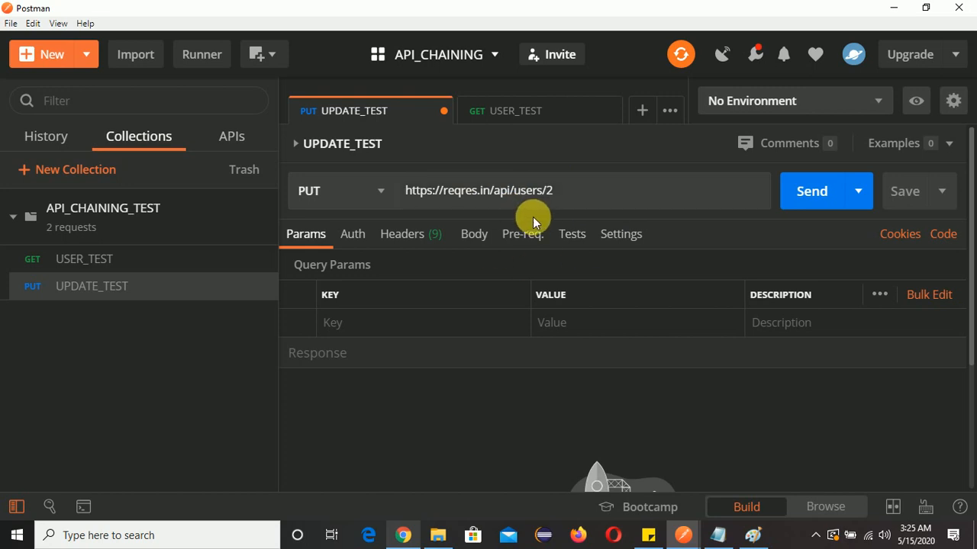
pyautogui.hotkey('alt', 'Tab')
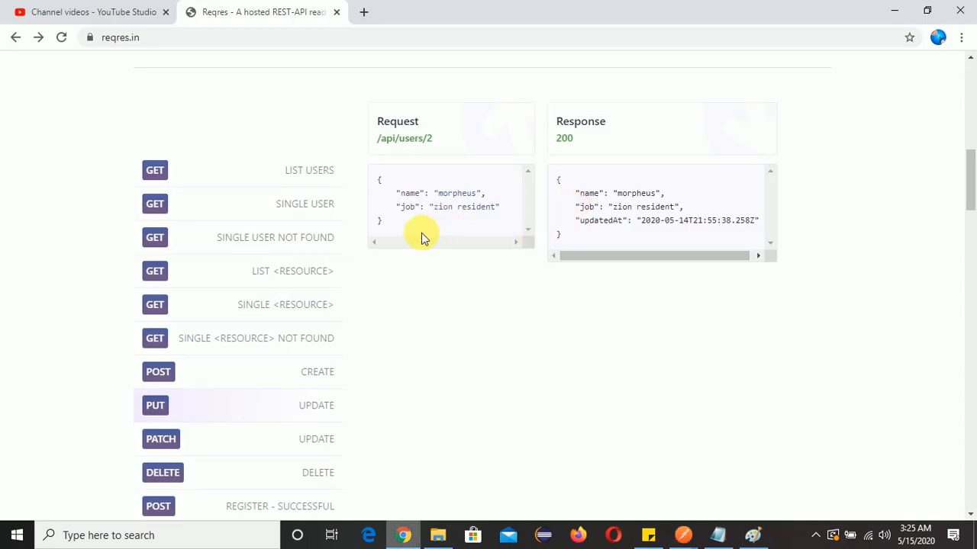
pyautogui.hotkey('alt', 'Tab')
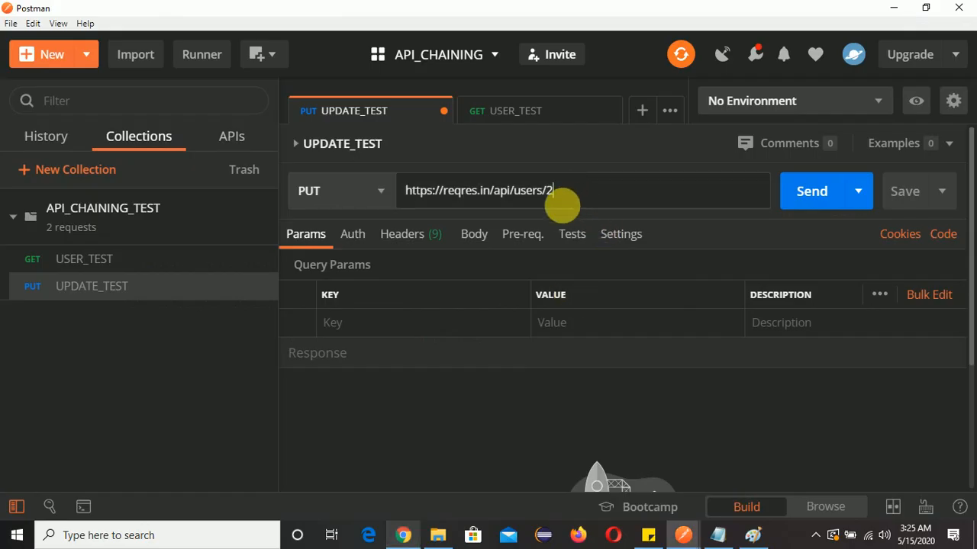
pyautogui.click(900, 197)
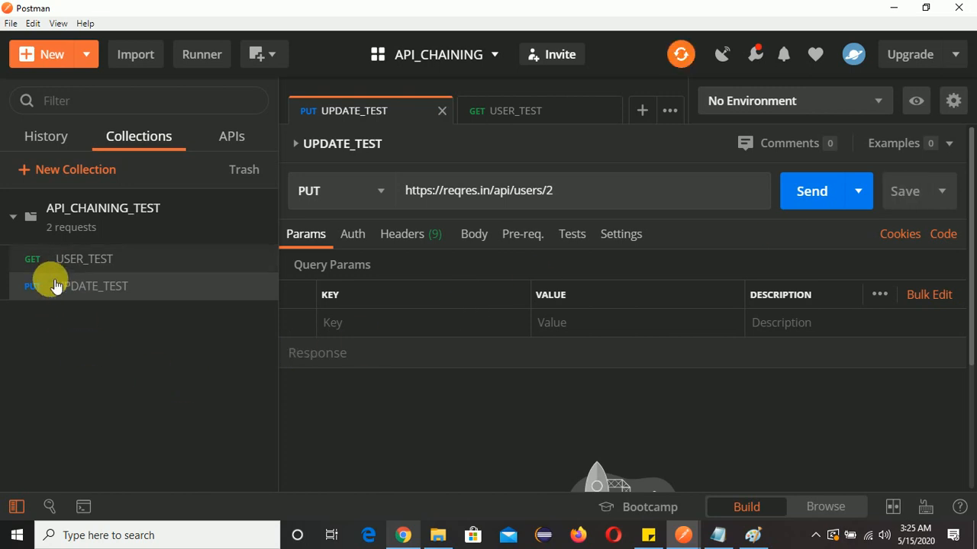
# - Set the body type of the UPDATE_TEST request to raw
pyautogui.click(55, 286)
pyautogui.click(474, 236)
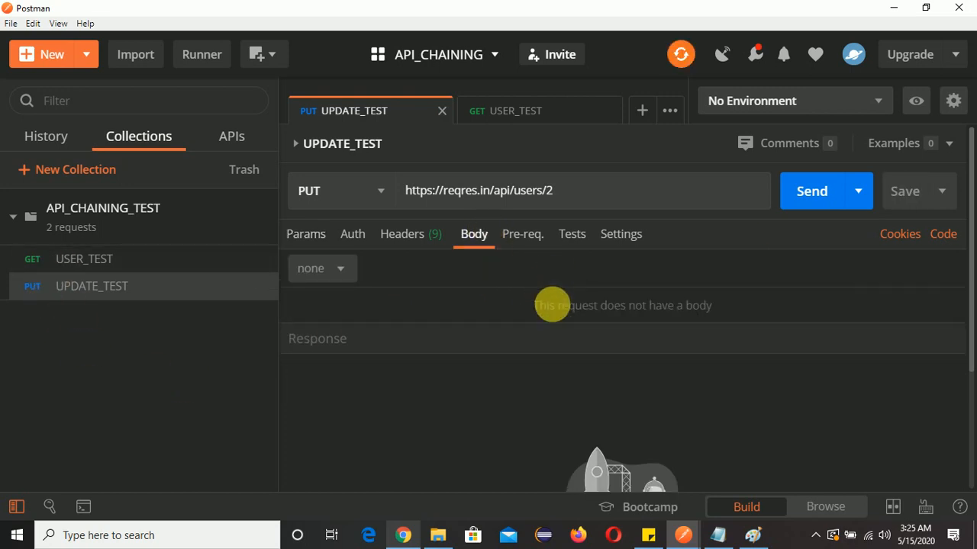
pyautogui.click(349, 275)
pyautogui.click(494, 272)
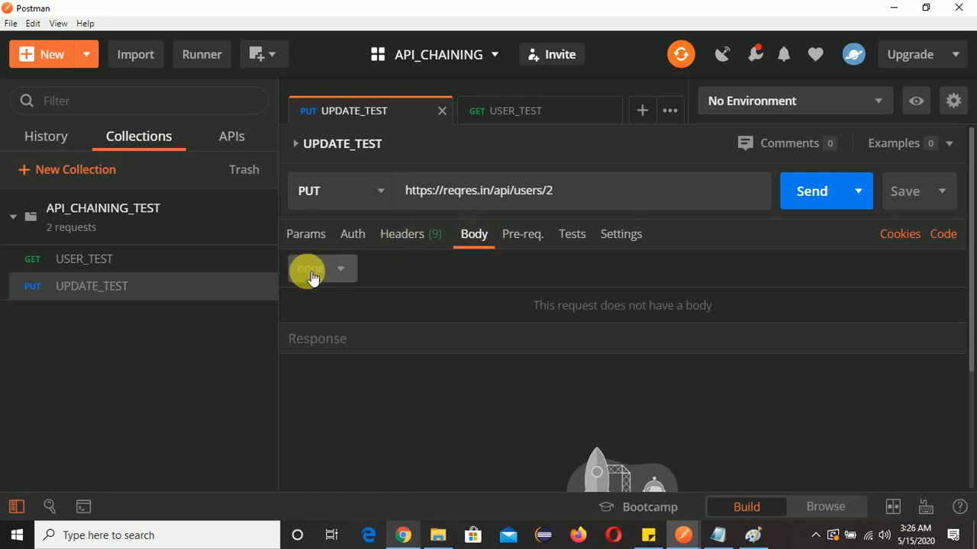
pyautogui.scroll(-3, 545, 290)
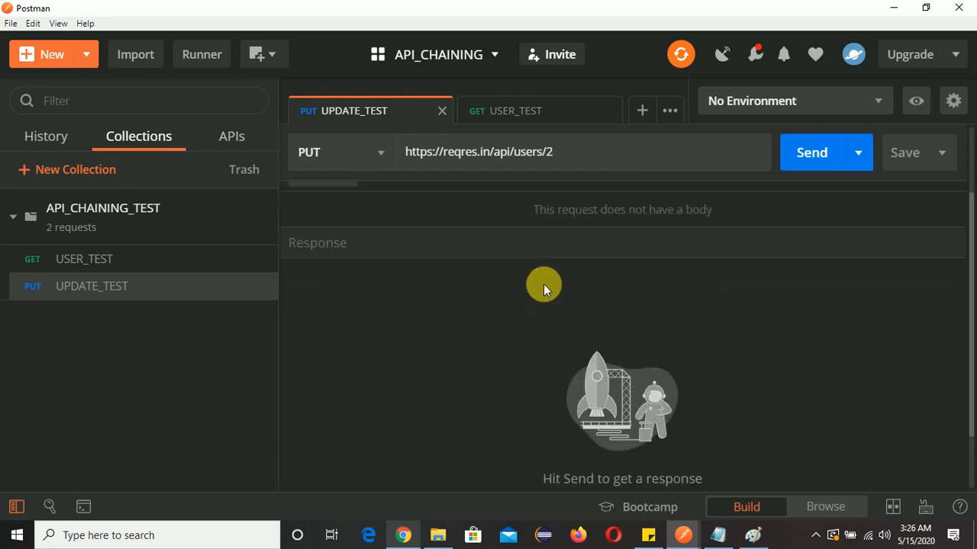
pyautogui.scroll(1, 546, 293)
pyautogui.scroll(3, 543, 290)
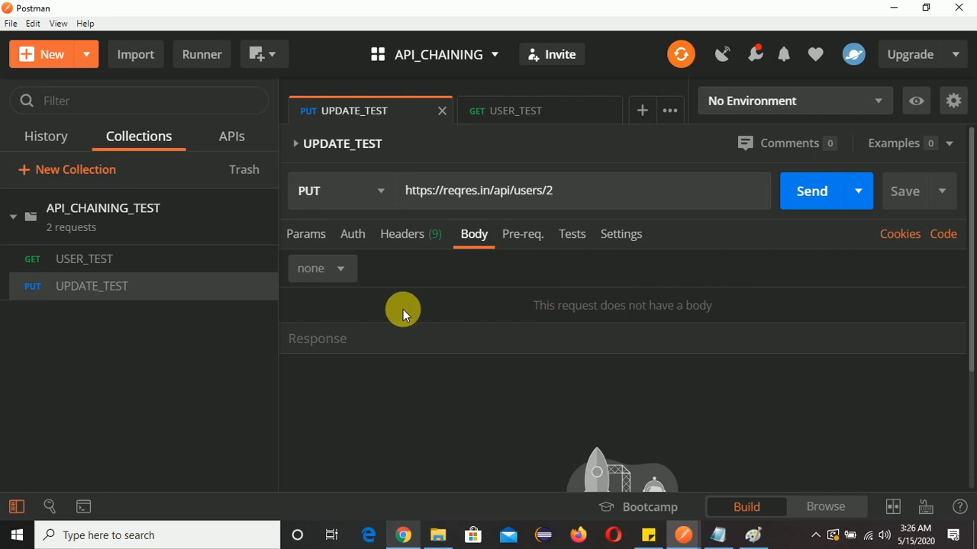
pyautogui.click(345, 273)
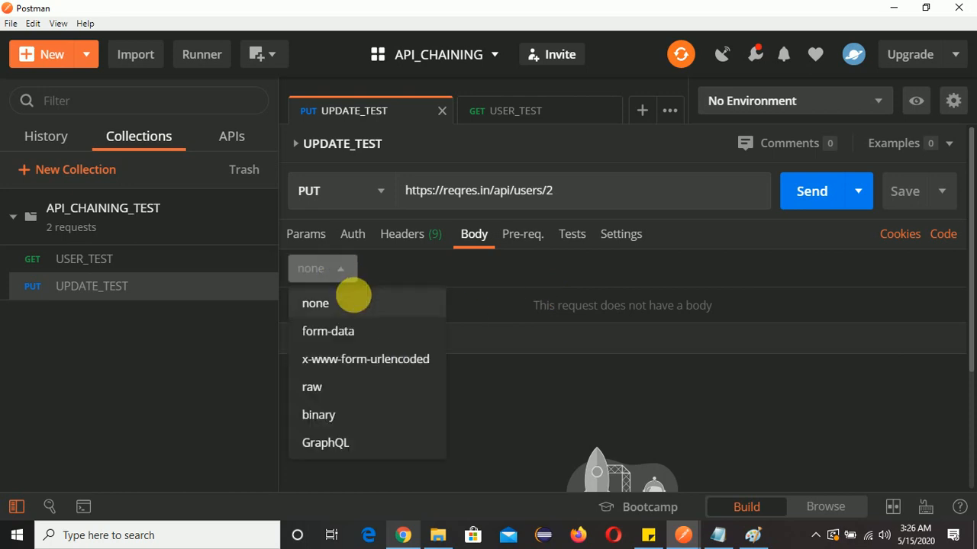
pyautogui.click(343, 387)
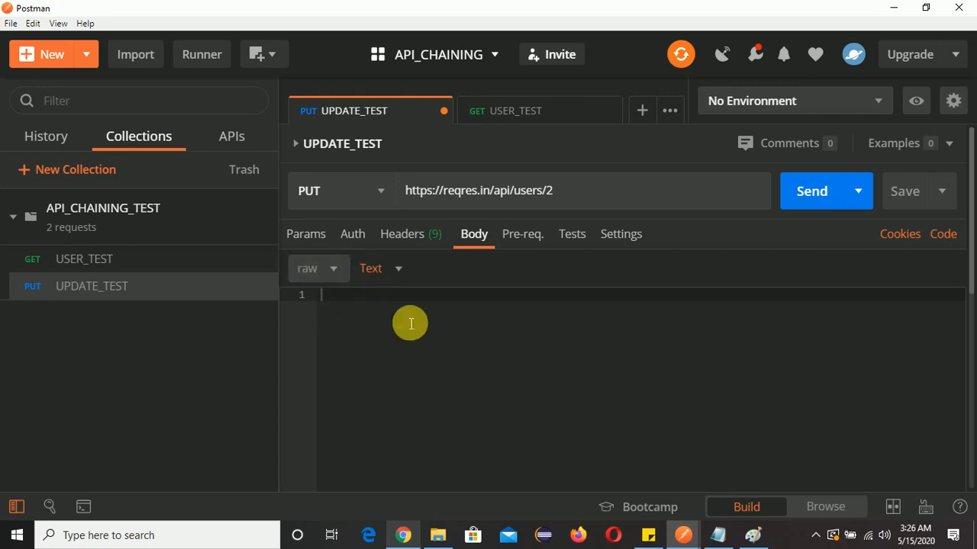
# - Copy the sample JSON request body with name and job from reqres.in in Chrome and paste it into UPDATE_TEST's raw body in Postman
pyautogui.hotkey('alt', 'Tab')
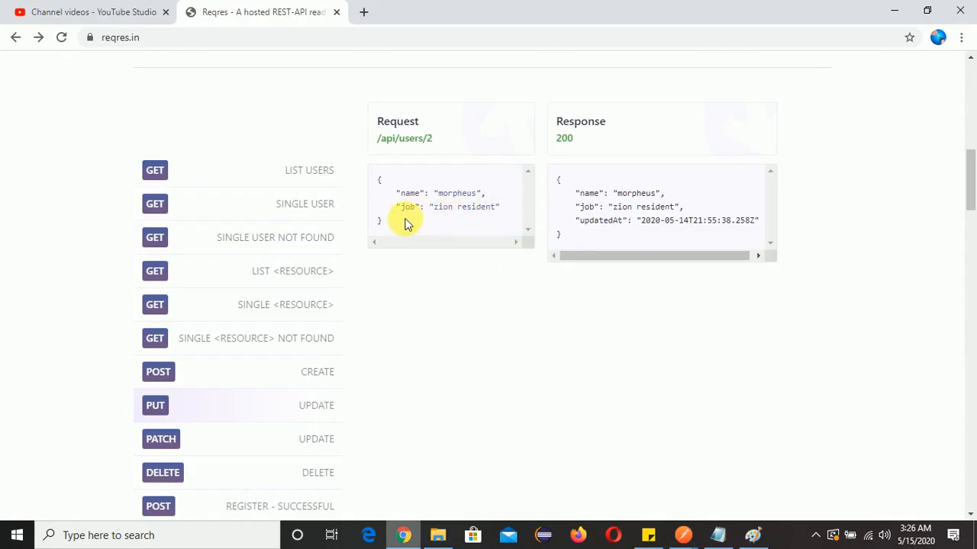
pyautogui.moveTo(379, 222); pyautogui.dragTo(381, 182)
pyautogui.hotkey('ctrl', 'c')
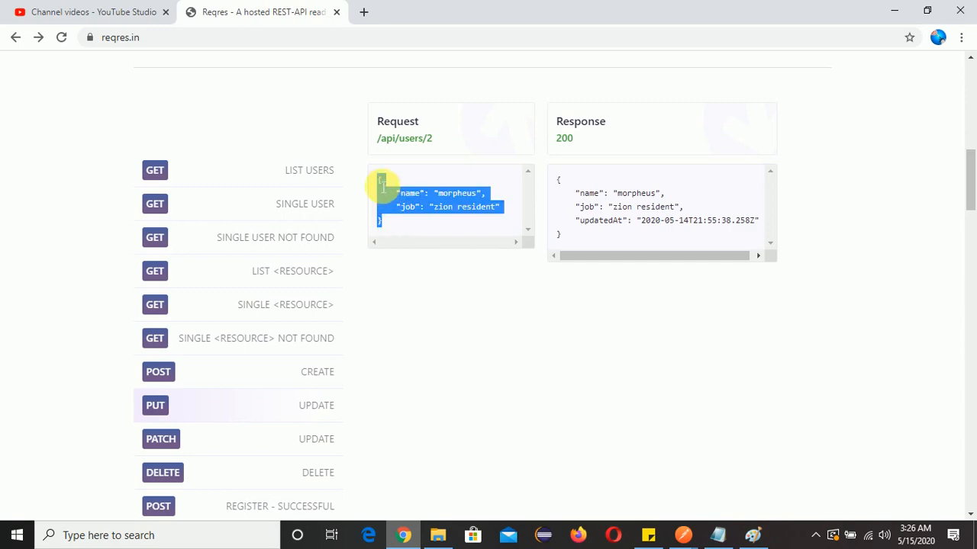
pyautogui.hotkey('alt', 'Tab')
pyautogui.click(397, 328)
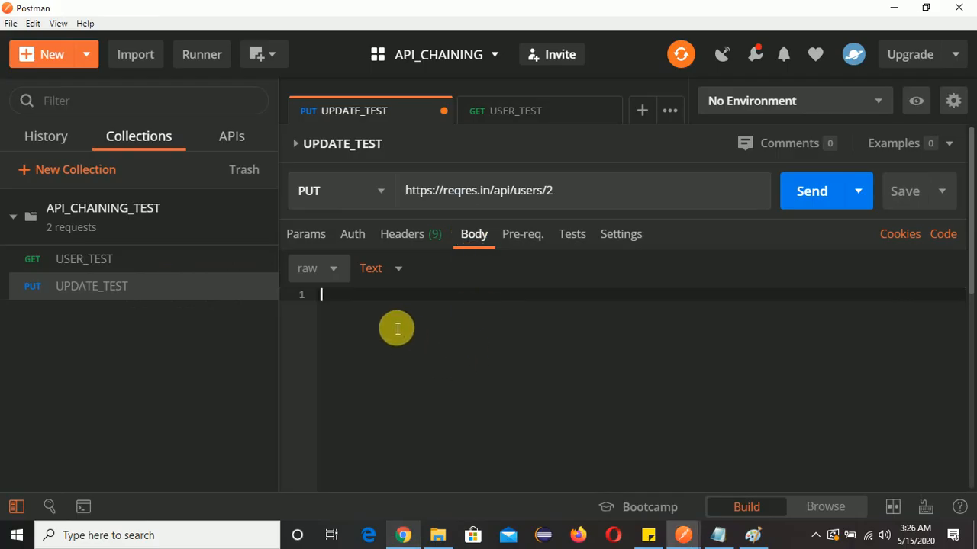
pyautogui.hotkey('ctrl', 'v')
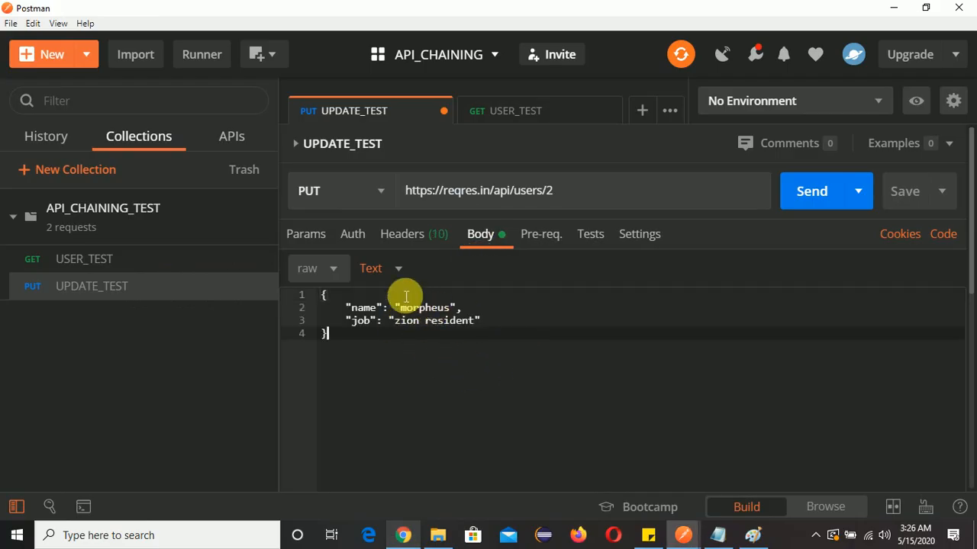
# - Set the raw body's format to JSON and save the UPDATE_TEST request
pyautogui.click(399, 269)
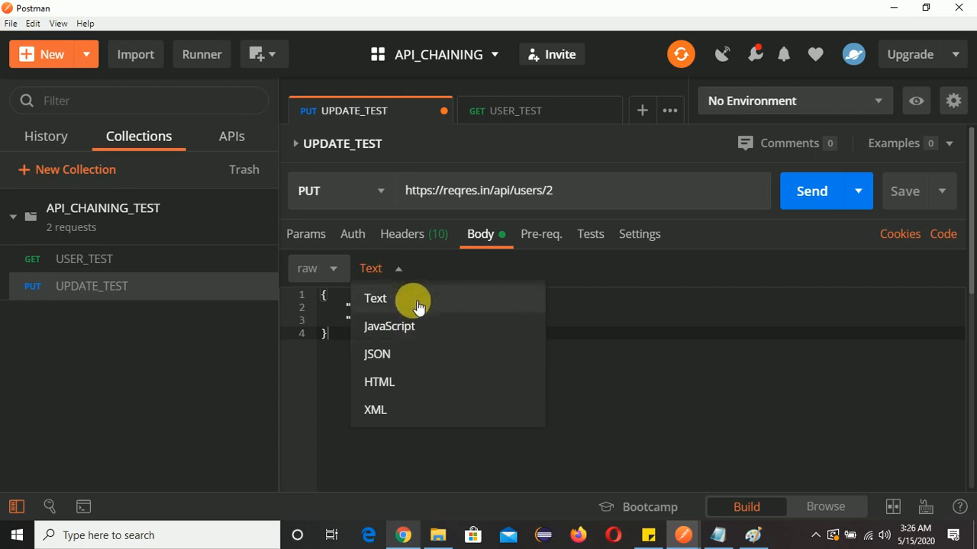
pyautogui.click(405, 361)
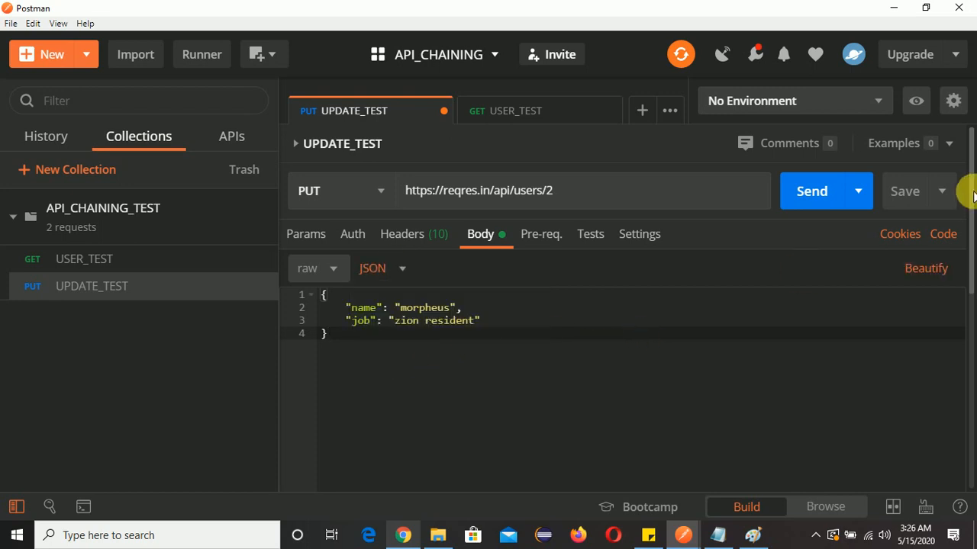
pyautogui.click(907, 191)
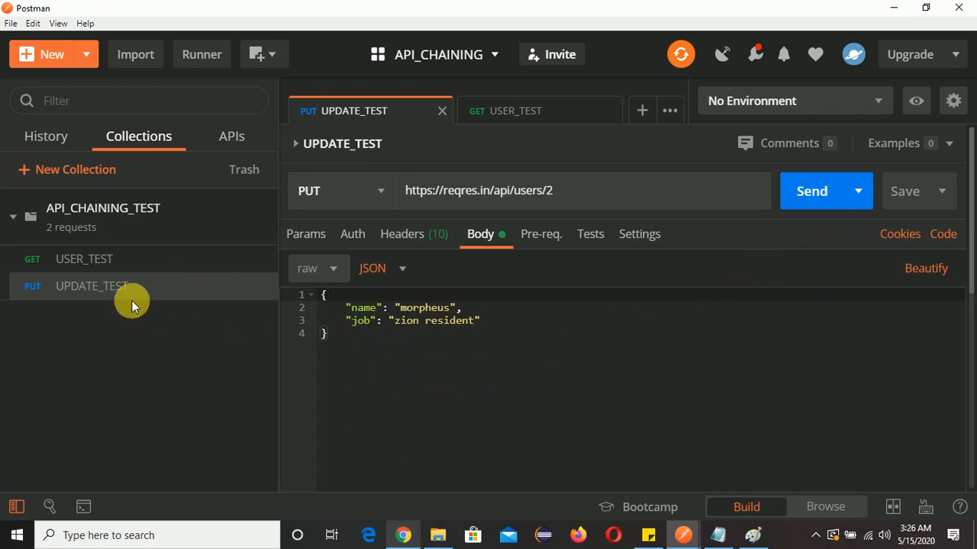
# - Send the UPDATE_TEST request and examine the response body and status
pyautogui.click(811, 191)
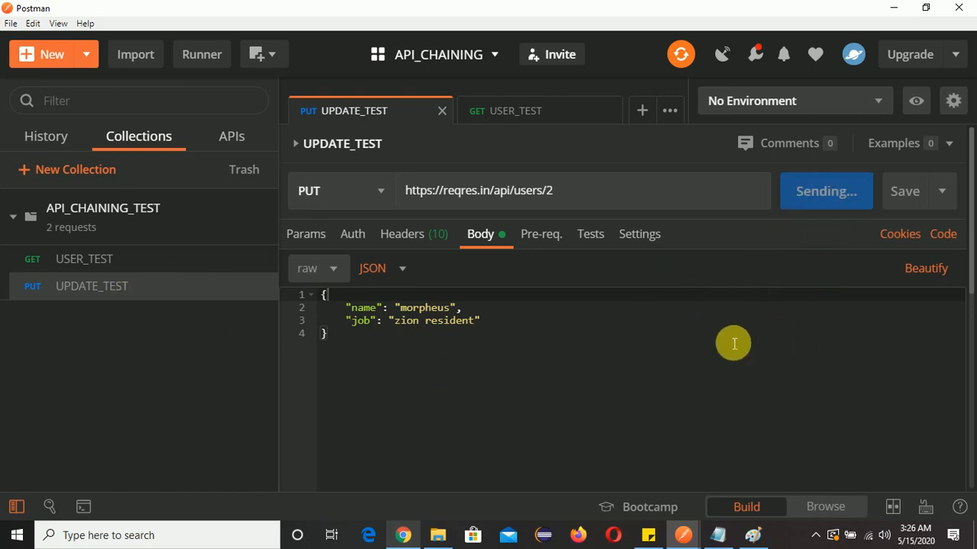
pyautogui.scroll(-3, 706, 341)
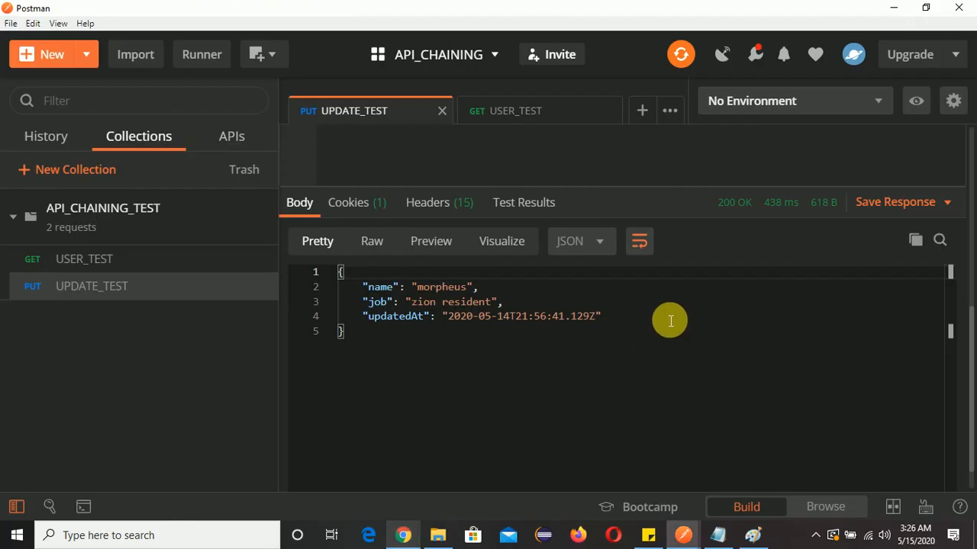
pyautogui.scroll(5, 687, 305)
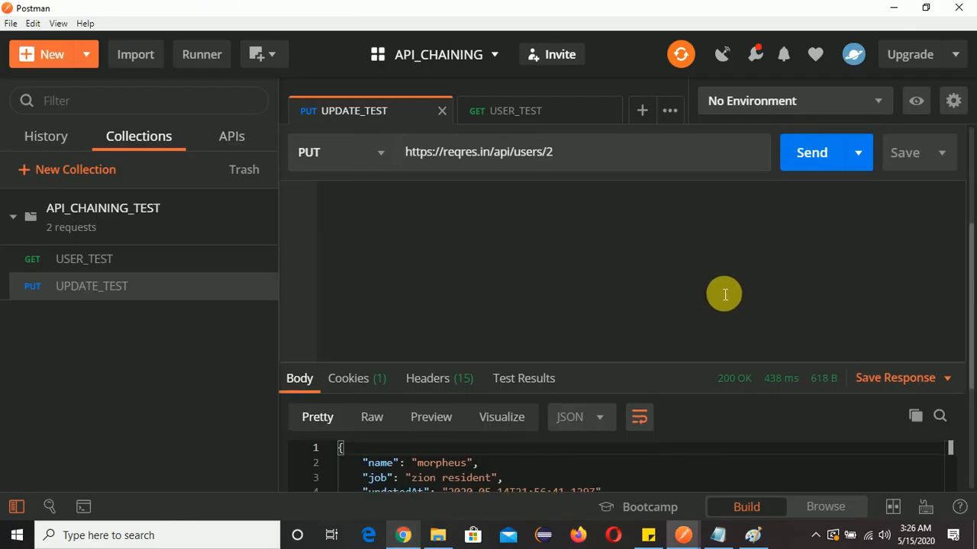
pyautogui.scroll(3, 735, 388)
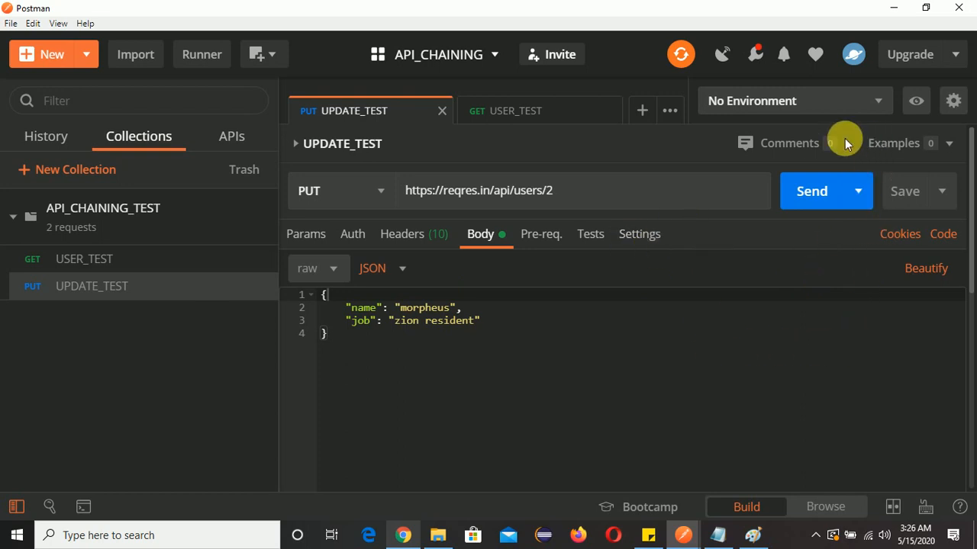
# - Create an environment named API_CHAINING with a variable called name, and enter a sample first name as its initial value
pyautogui.click(953, 103)
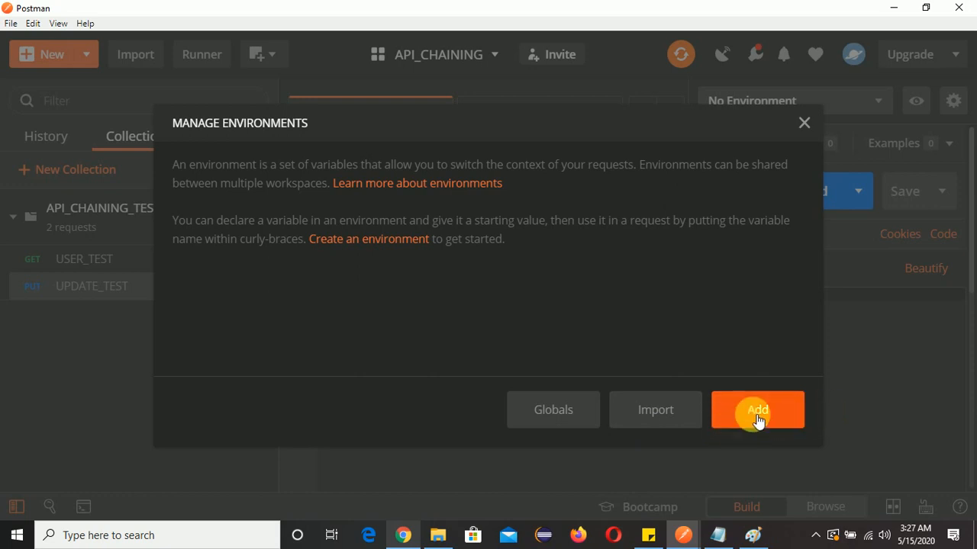
pyautogui.click(793, 424)
pyautogui.click(254, 207)
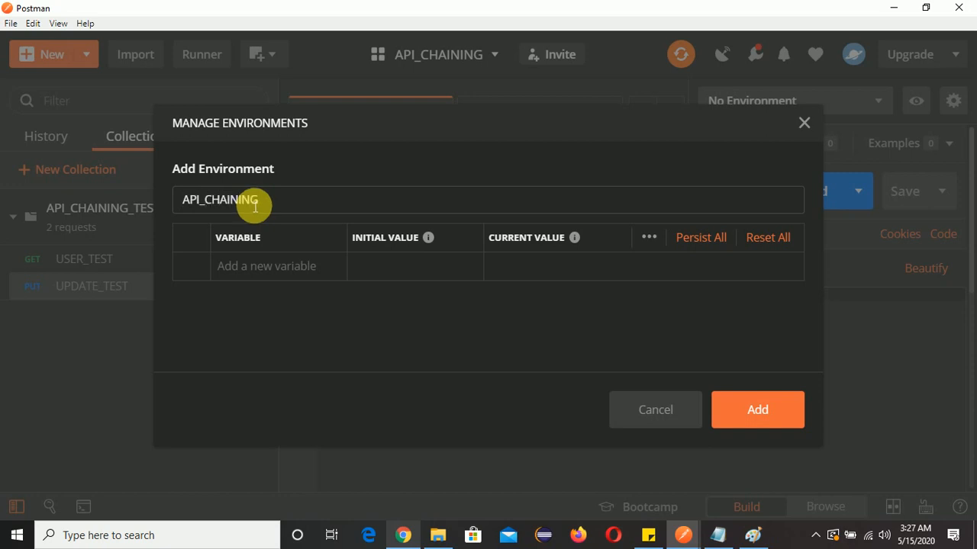
pyautogui.click(266, 276)
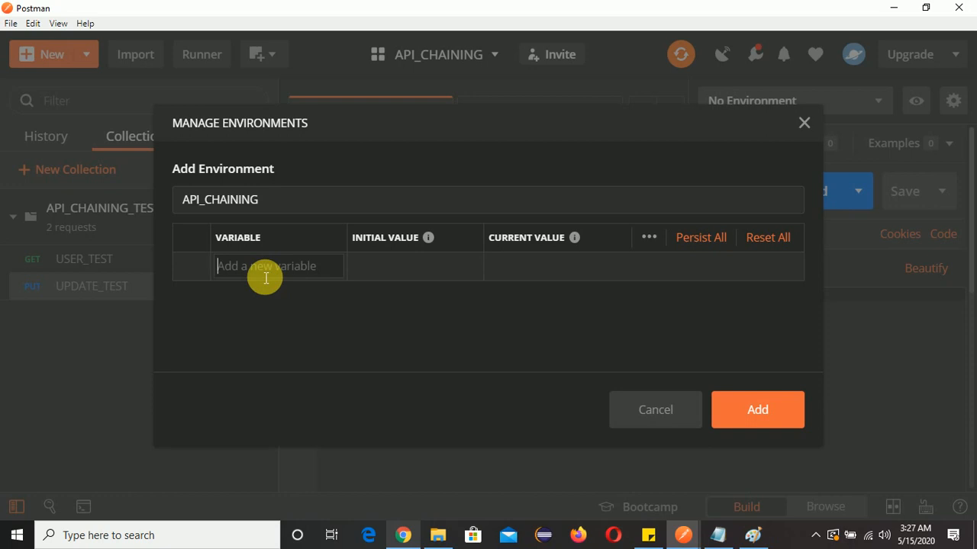
pyautogui.write('name')
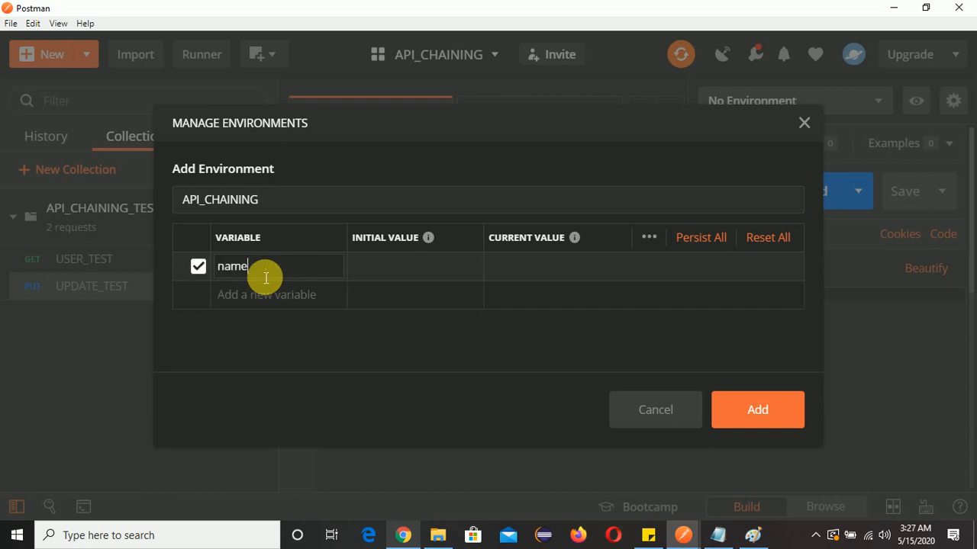
pyautogui.click(376, 278)
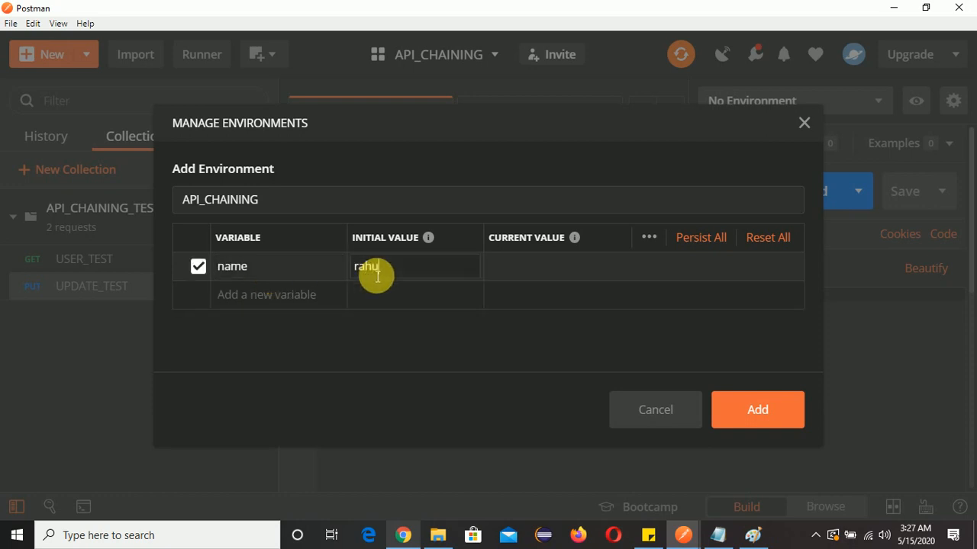
pyautogui.click(510, 370)
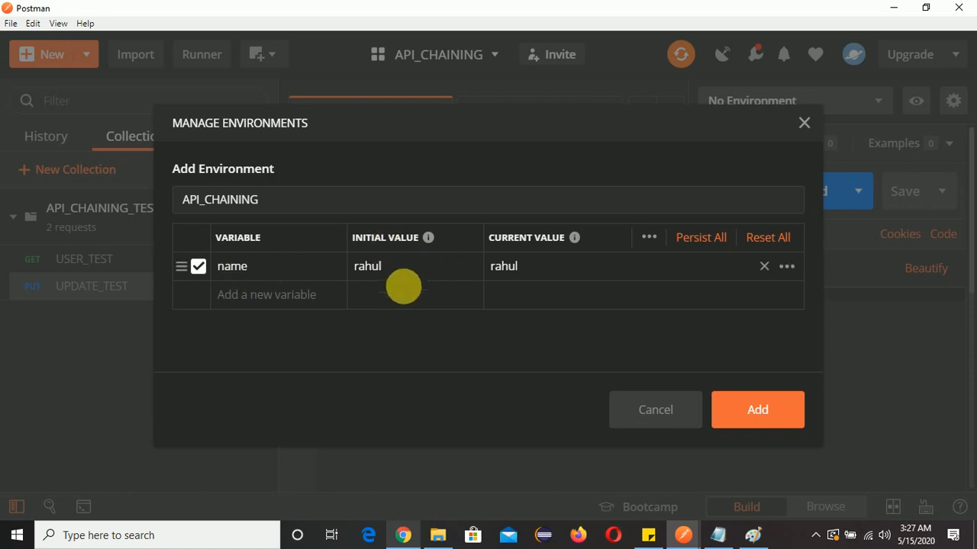
pyautogui.click(761, 424)
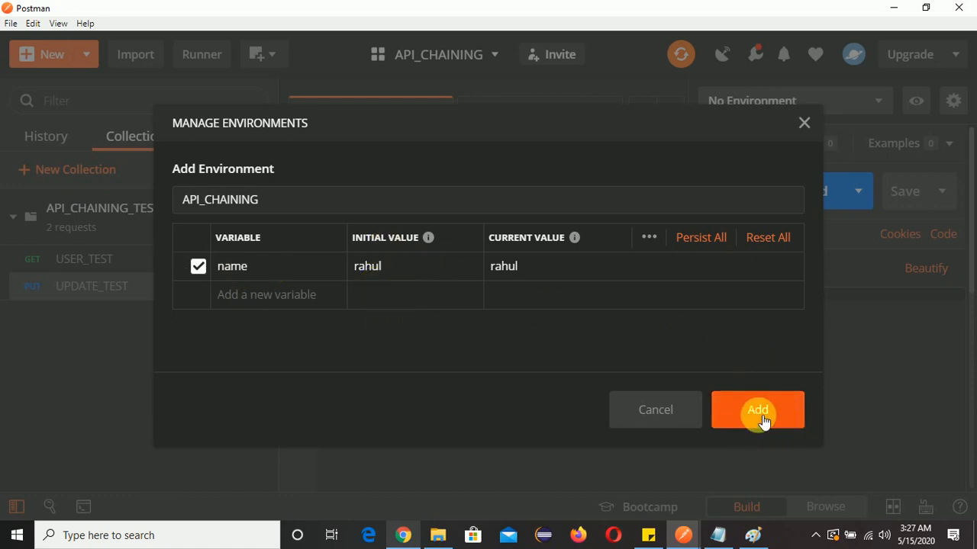
pyautogui.click(803, 123)
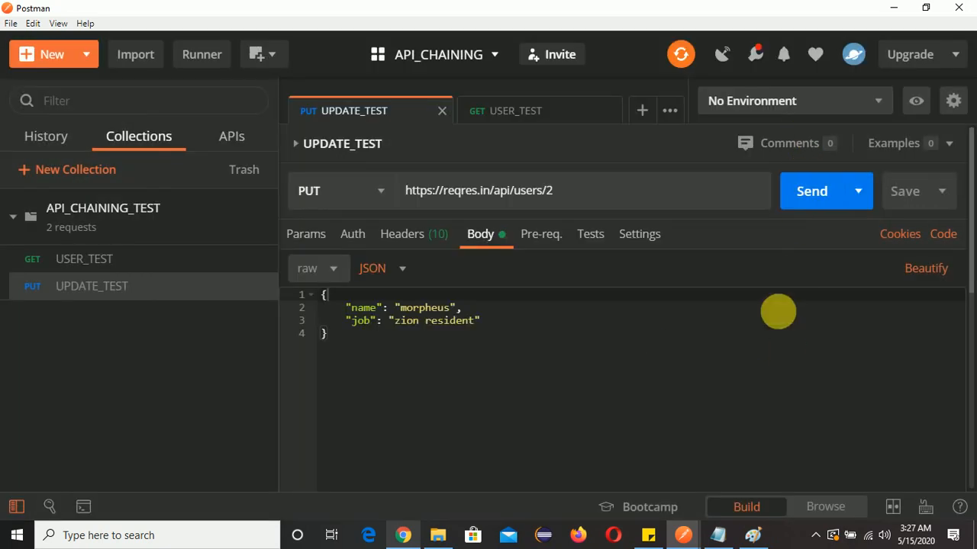
# - Make API_CHAINING the active environment and review its variables in the environment quick look
pyautogui.click(879, 103)
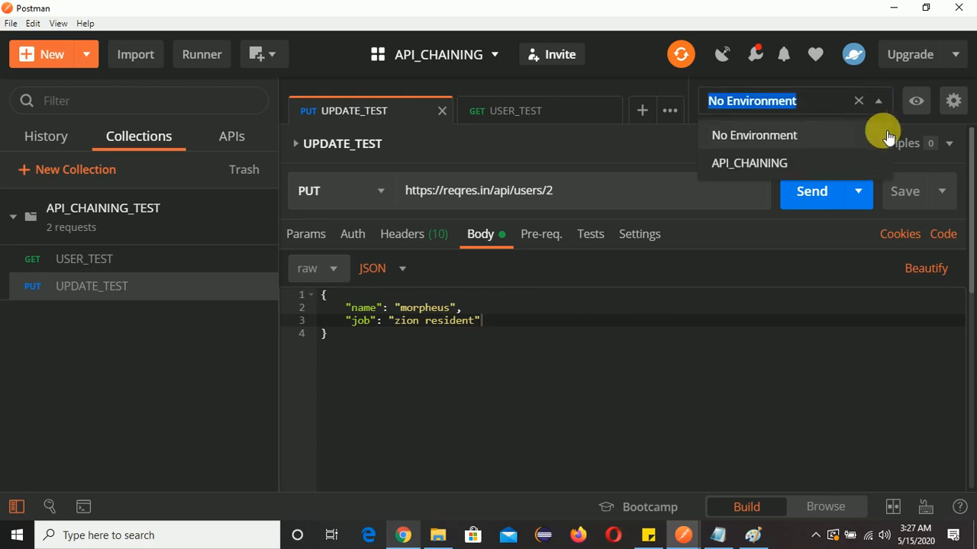
pyautogui.click(749, 168)
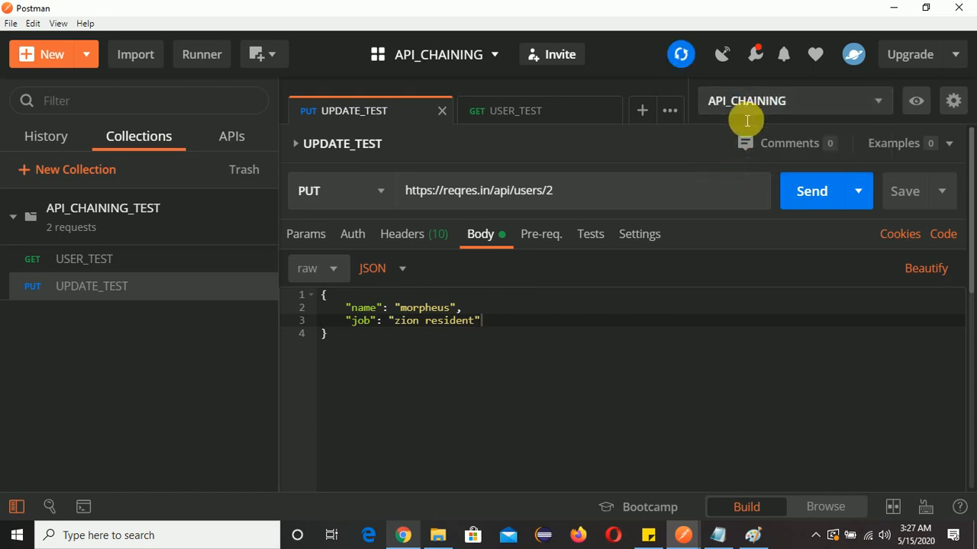
pyautogui.click(916, 101)
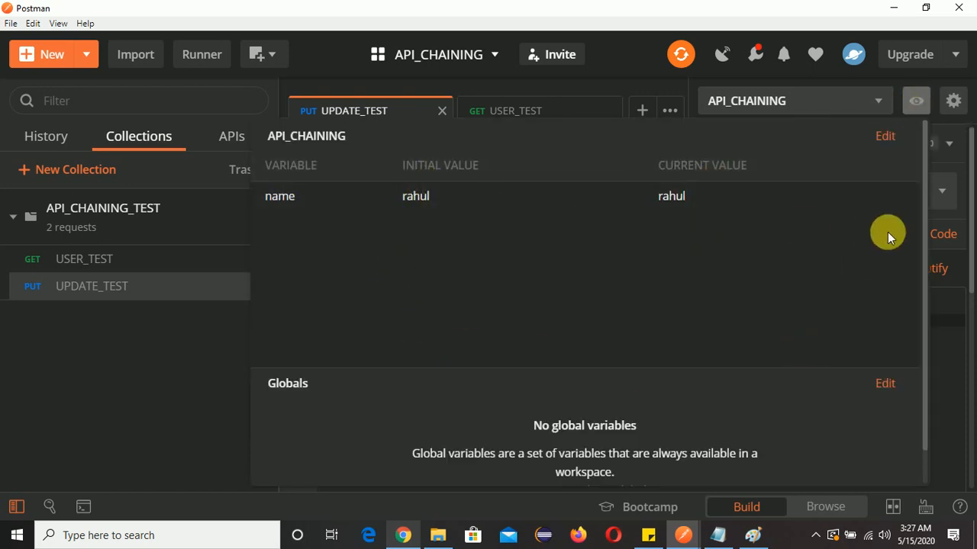
pyautogui.click(127, 375)
pyautogui.click(609, 308)
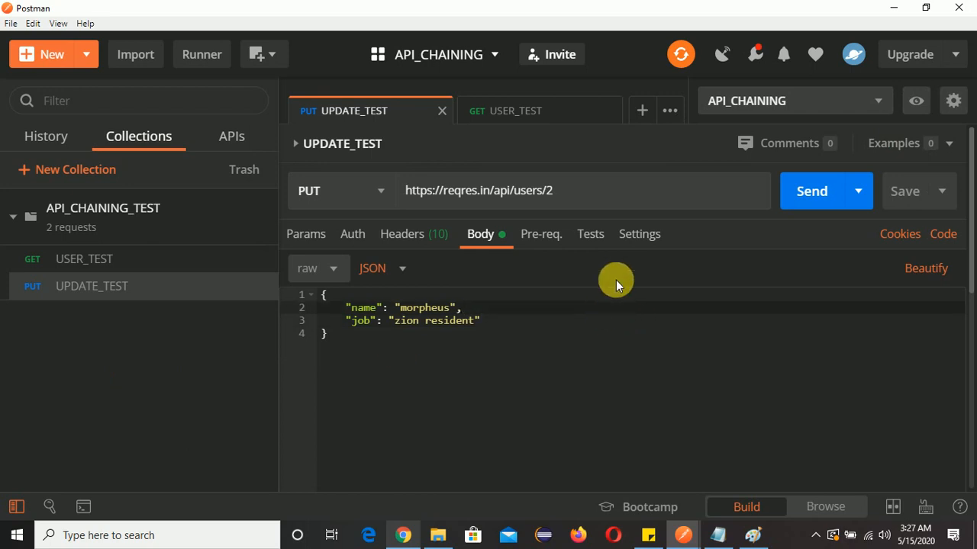
# - Open the USER_TEST request and examine the first user's first_name field in the response body
pyautogui.click(107, 264)
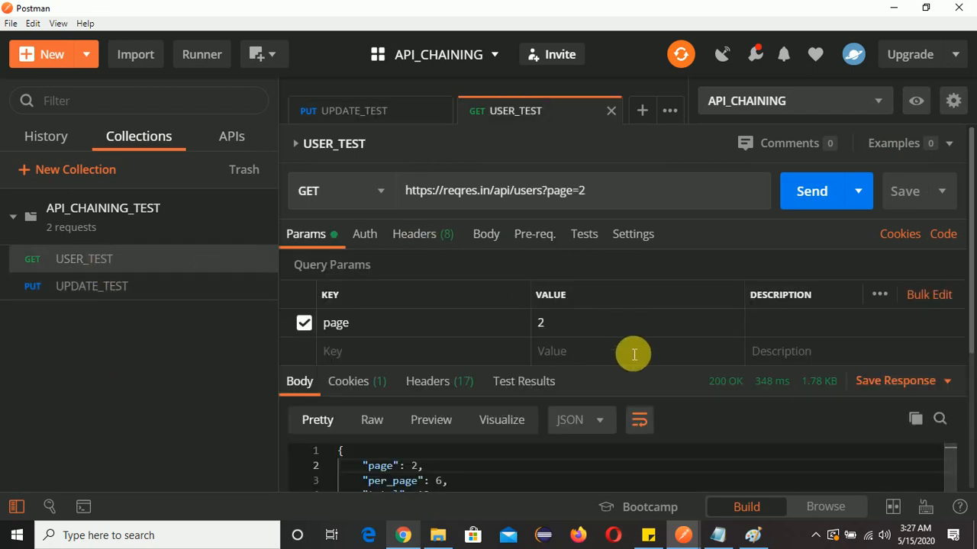
pyautogui.scroll(-3, 579, 374)
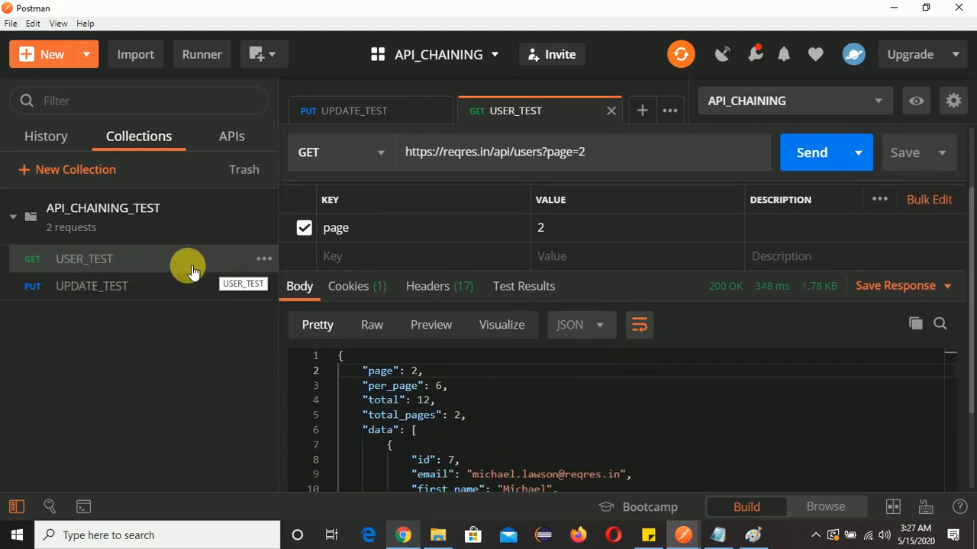
pyautogui.scroll(-2, 534, 327)
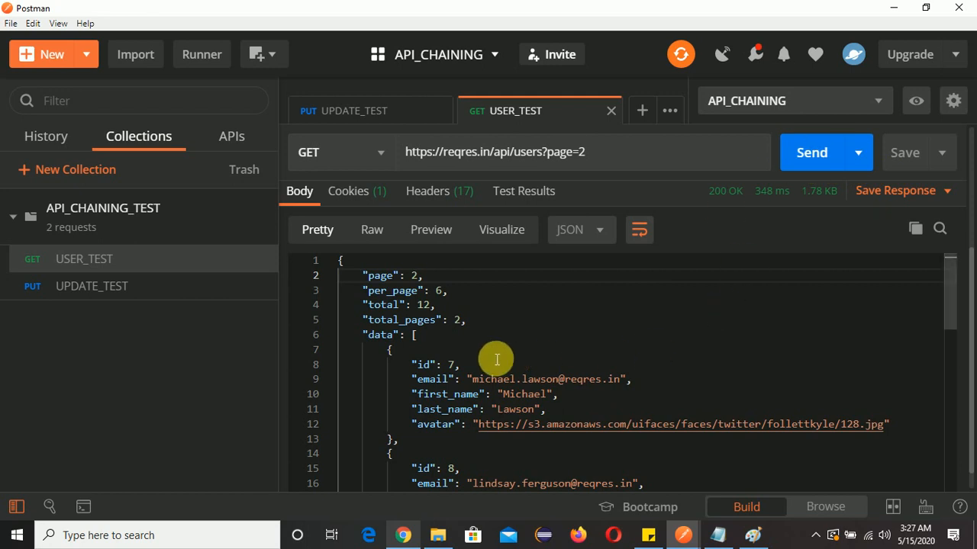
pyautogui.click(564, 357)
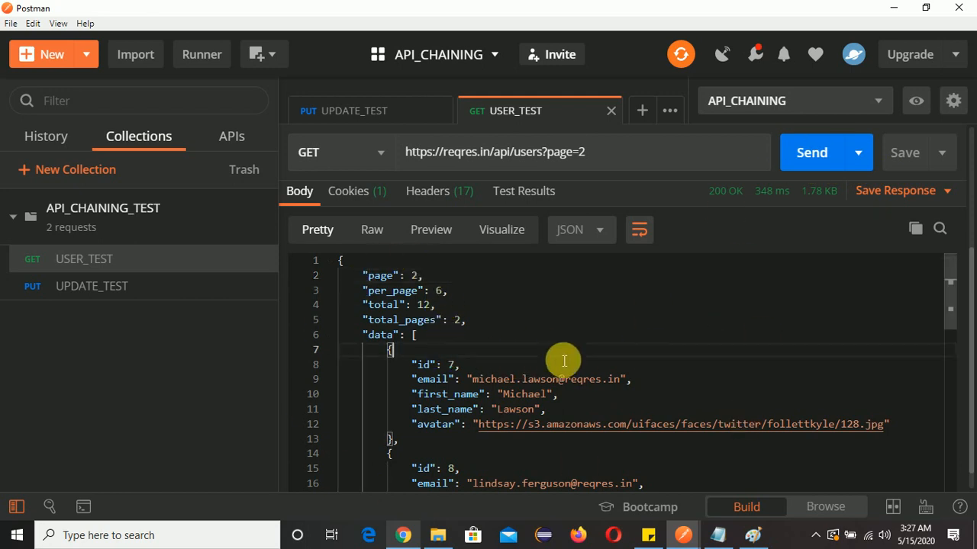
pyautogui.scroll(-3, 563, 361)
pyautogui.scroll(3, 602, 357)
pyautogui.scroll(2, 608, 355)
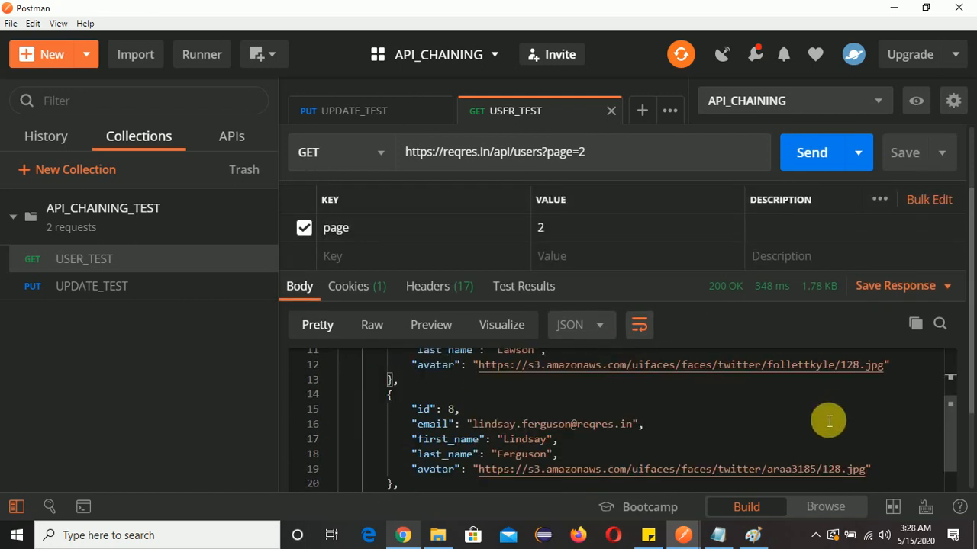
pyautogui.scroll(1, 948, 408)
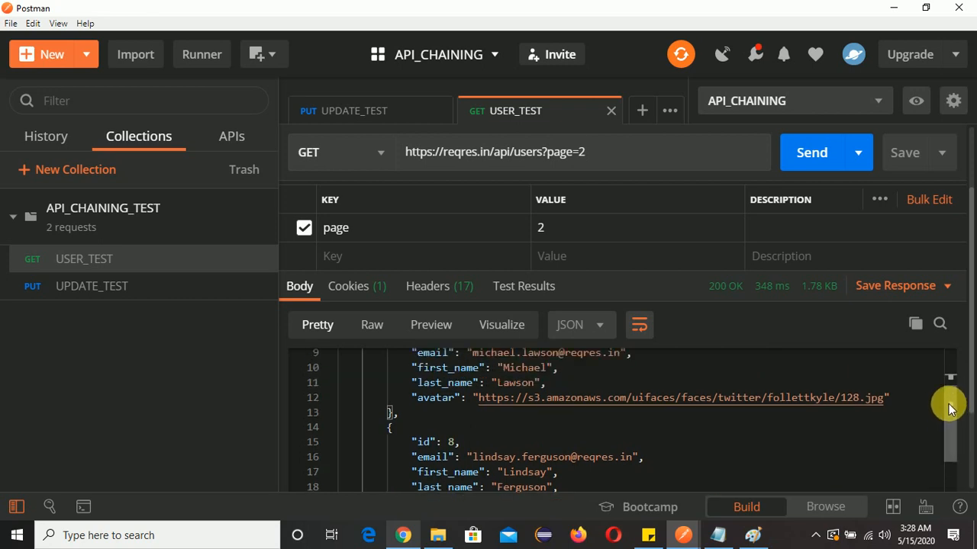
pyautogui.scroll(1, 948, 396)
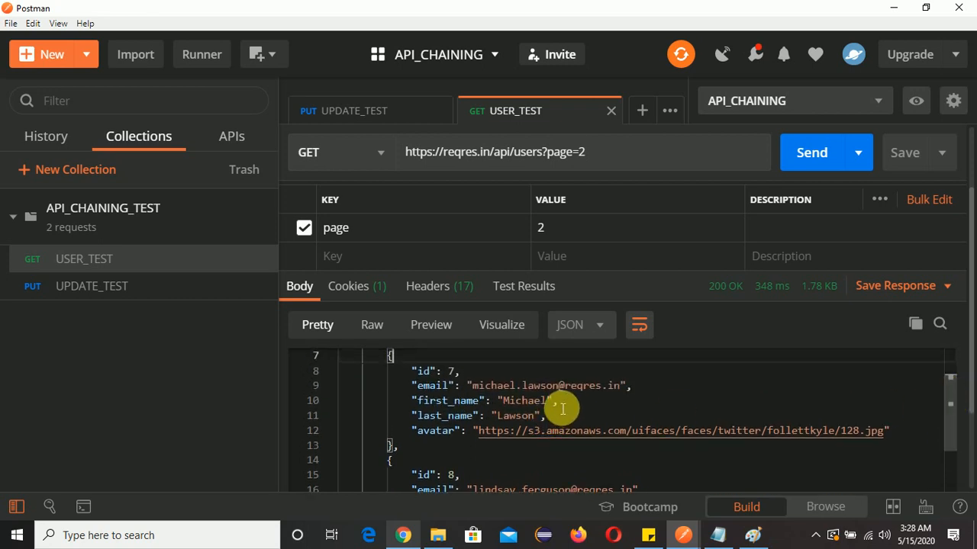
pyautogui.moveTo(558, 404)
pyautogui.mouseDown()
pyautogui.moveTo(423, 405)
pyautogui.moveTo(554, 407)
pyautogui.mouseUp()
pyautogui.click(422, 406)
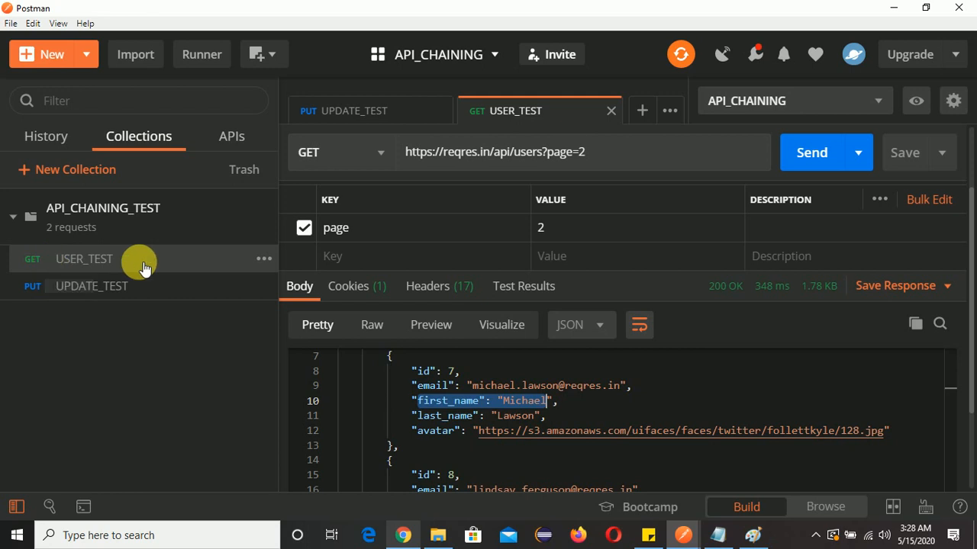
# - Add the line json_response = JSON.parse(responseBody); to the USER_TEST request's test script
pyautogui.scroll(5, 603, 405)
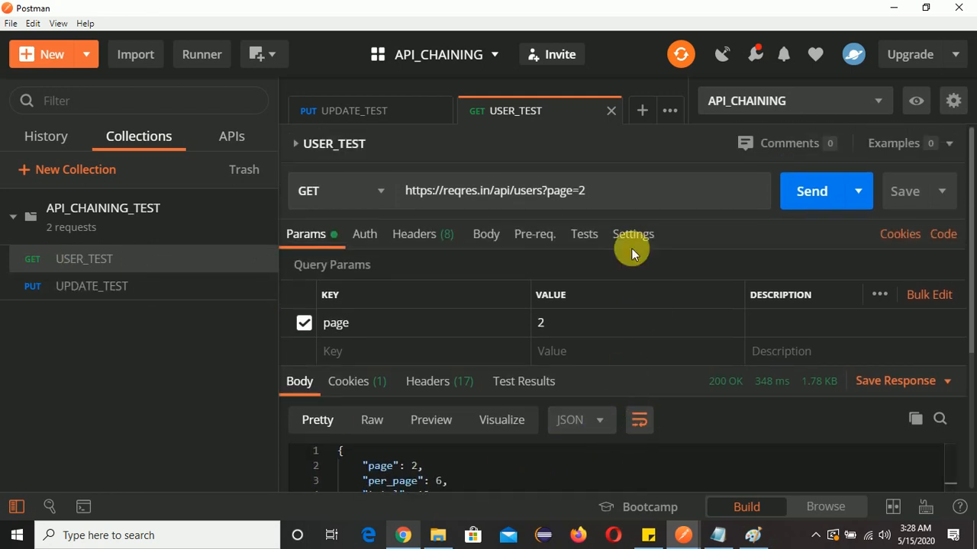
pyautogui.click(584, 238)
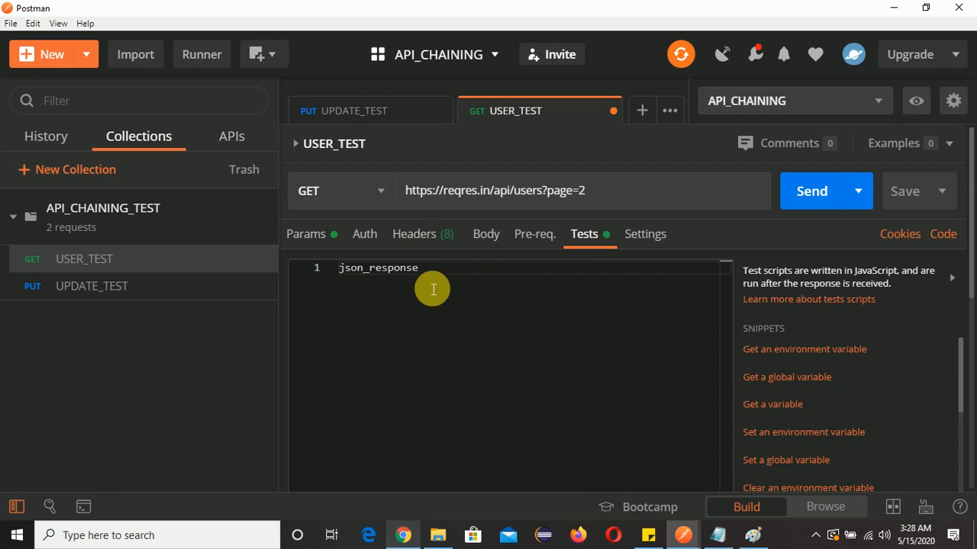
pyautogui.scroll(-5, 506, 429)
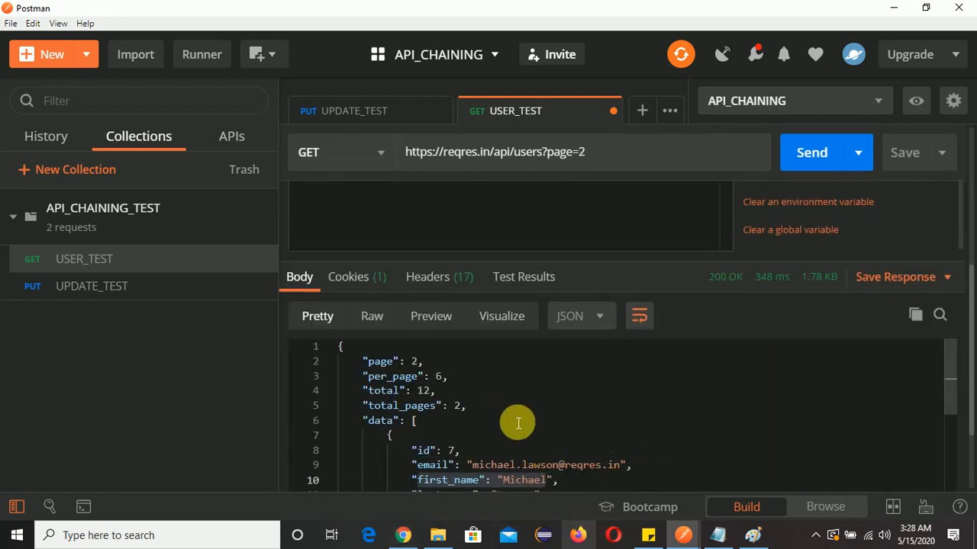
pyautogui.scroll(5, 525, 403)
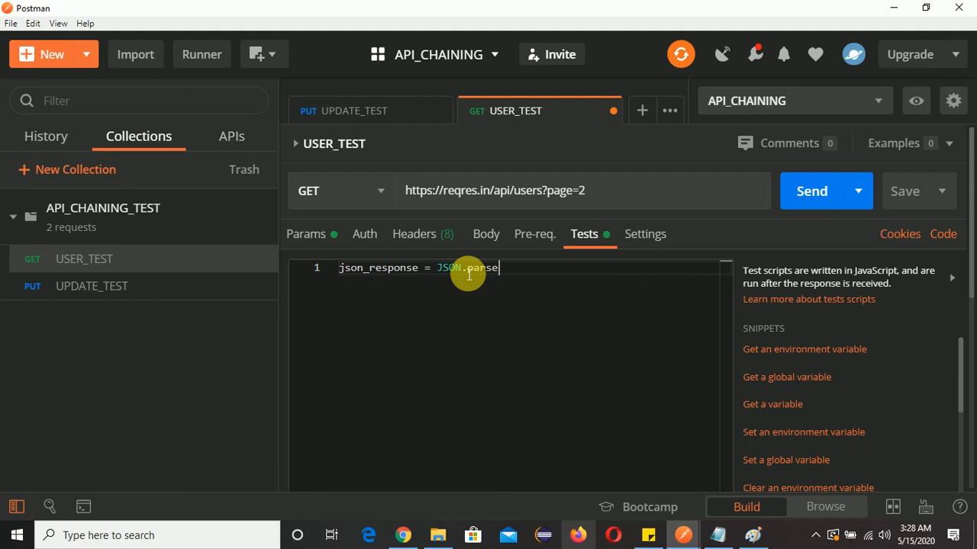
pyautogui.write('responseBody)')
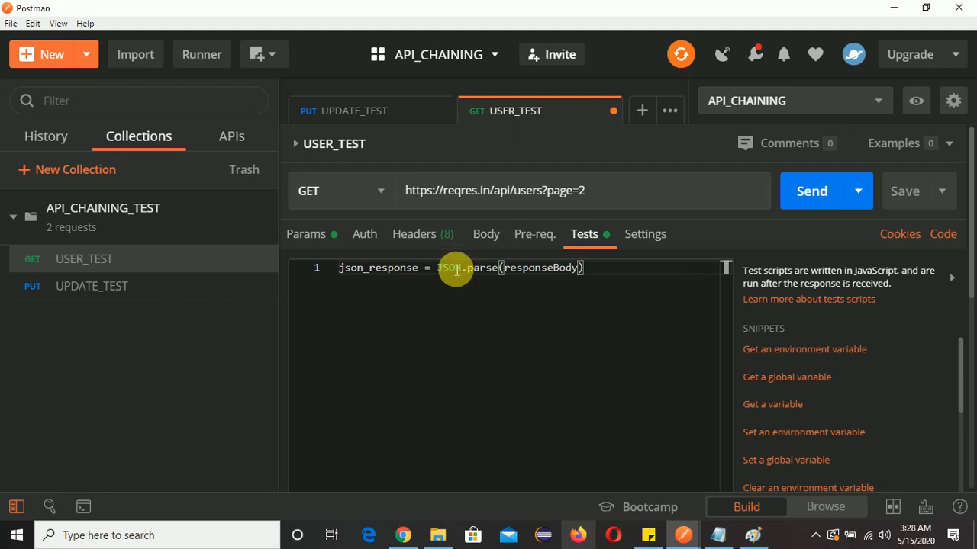
pyautogui.click(641, 277)
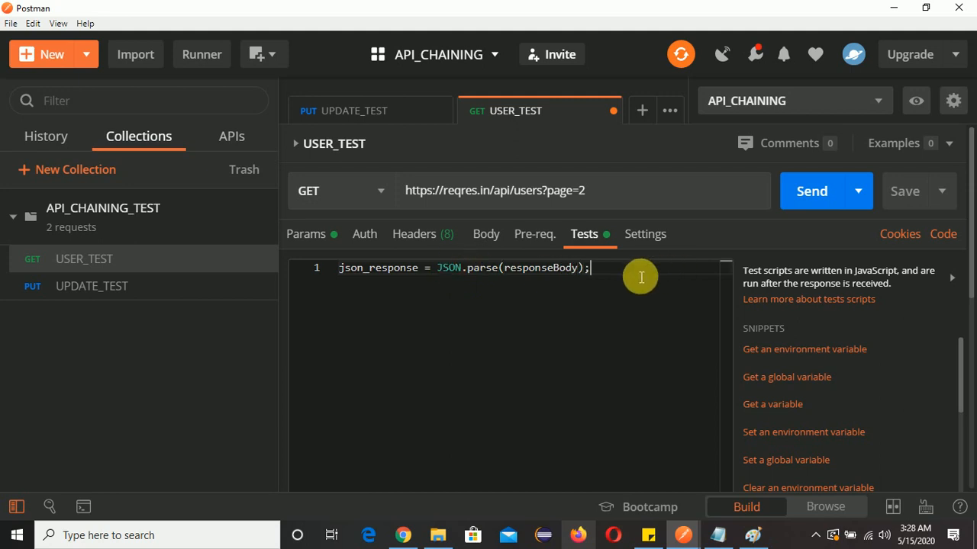
# - Review the json_response variable in the test script against the first user's first_name entry within the response's data array
pyautogui.scroll(-5, 633, 344)
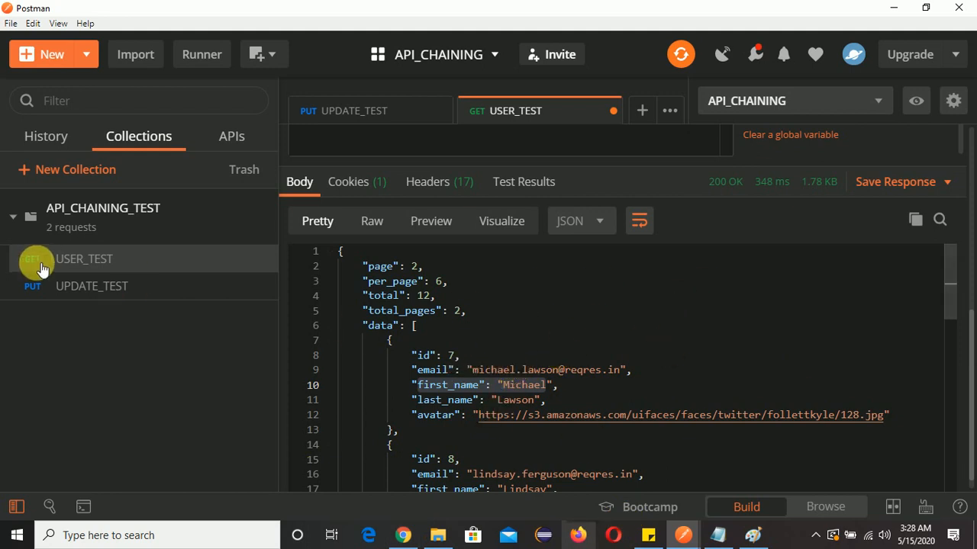
pyautogui.scroll(5, 588, 373)
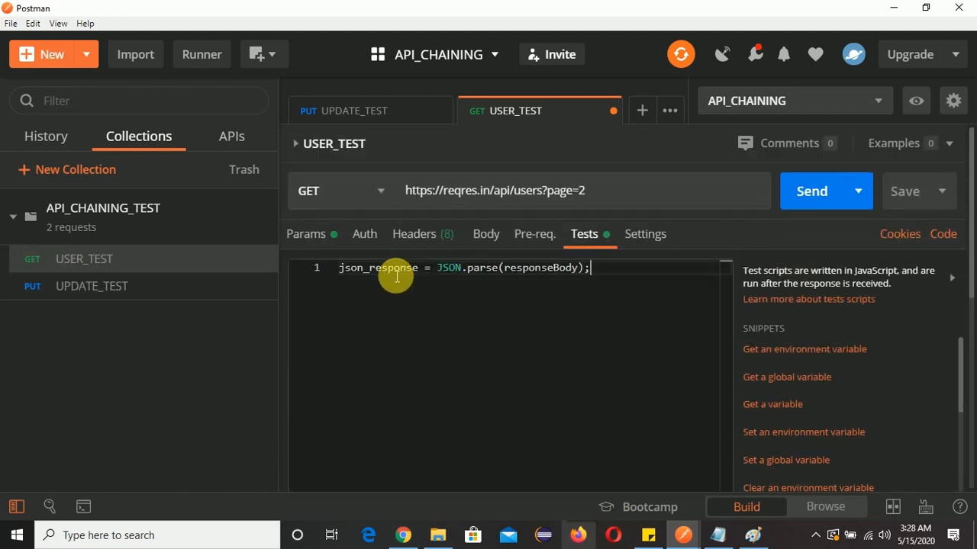
pyautogui.doubleClick(396, 277)
pyautogui.click(603, 274)
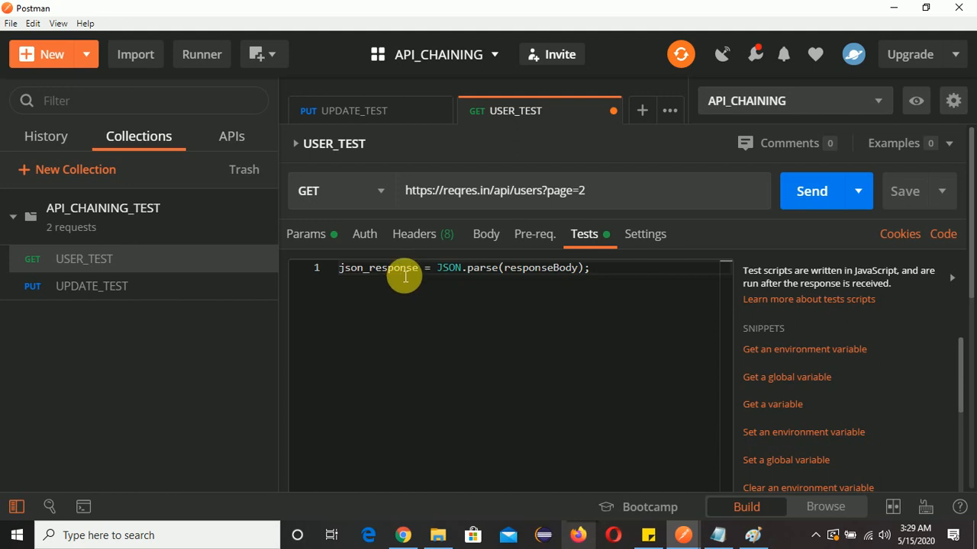
pyautogui.doubleClick(405, 277)
pyautogui.scroll(-5, 405, 277)
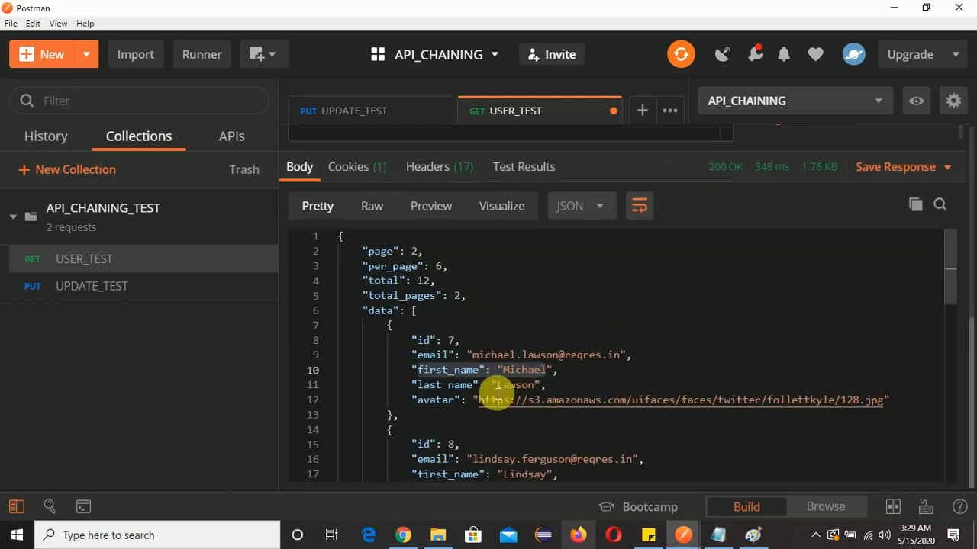
pyautogui.doubleClick(431, 372)
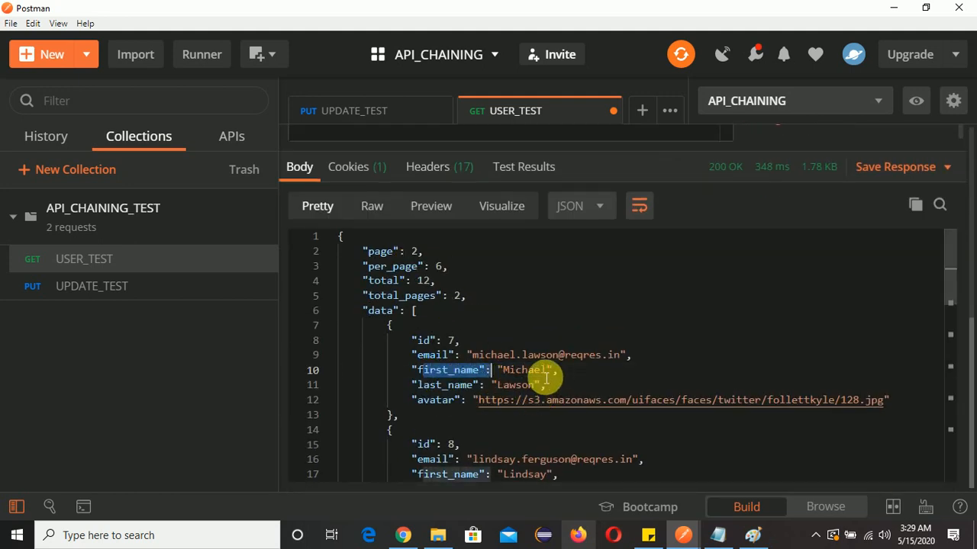
pyautogui.doubleClick(543, 373)
pyautogui.scroll(5, 558, 327)
pyautogui.scroll(-5, 580, 336)
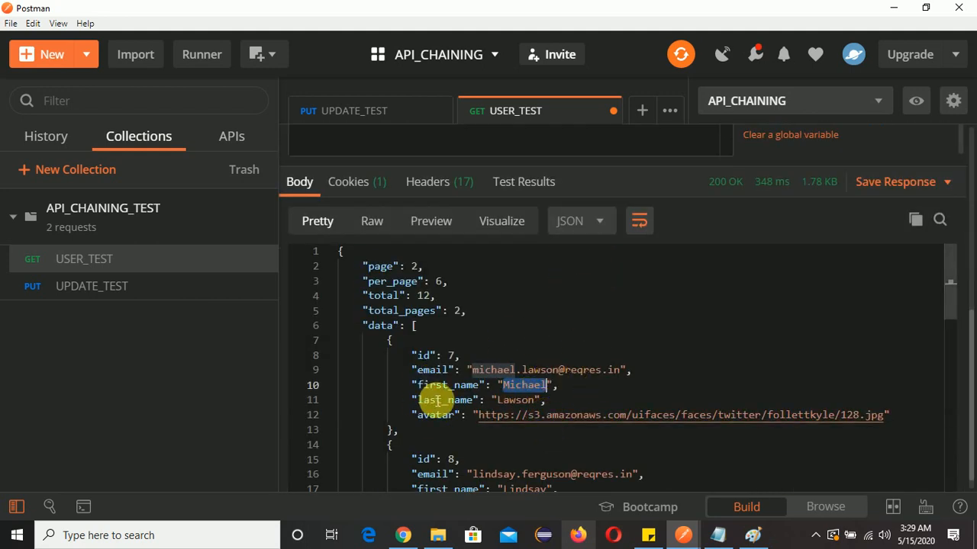
pyautogui.moveTo(418, 385); pyautogui.dragTo(548, 391)
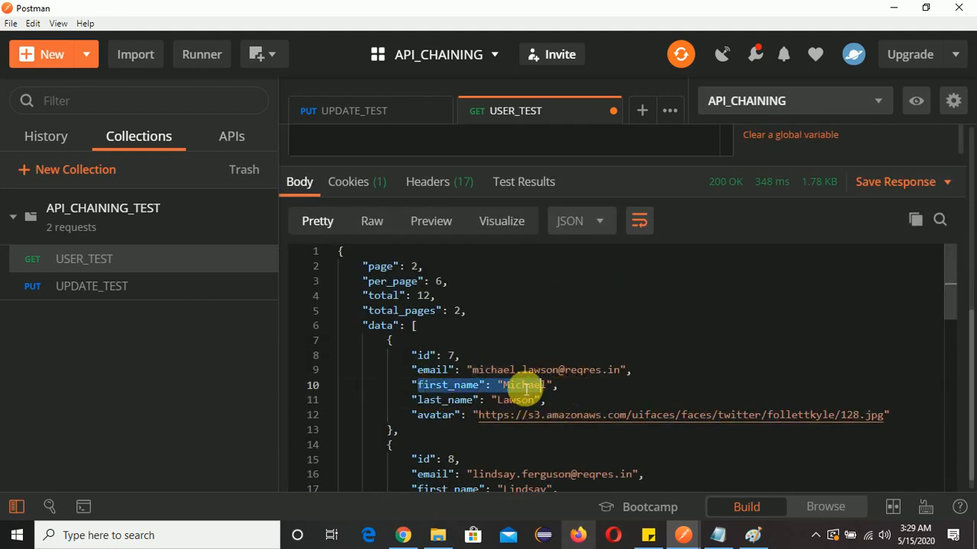
# - Switch to Chrome, search for jsonpath finder in a new tab, and open the JSON Path Finder site
pyautogui.click(395, 537)
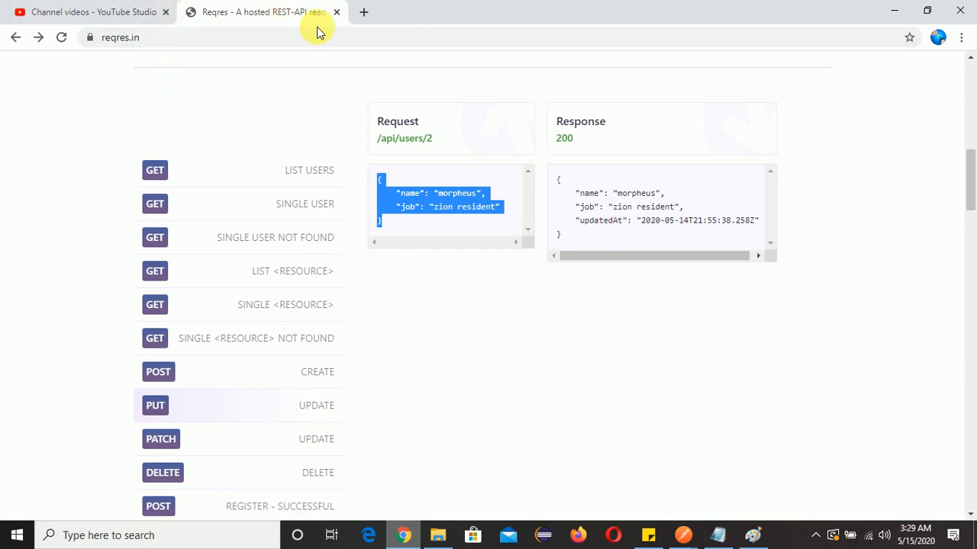
pyautogui.click(360, 13)
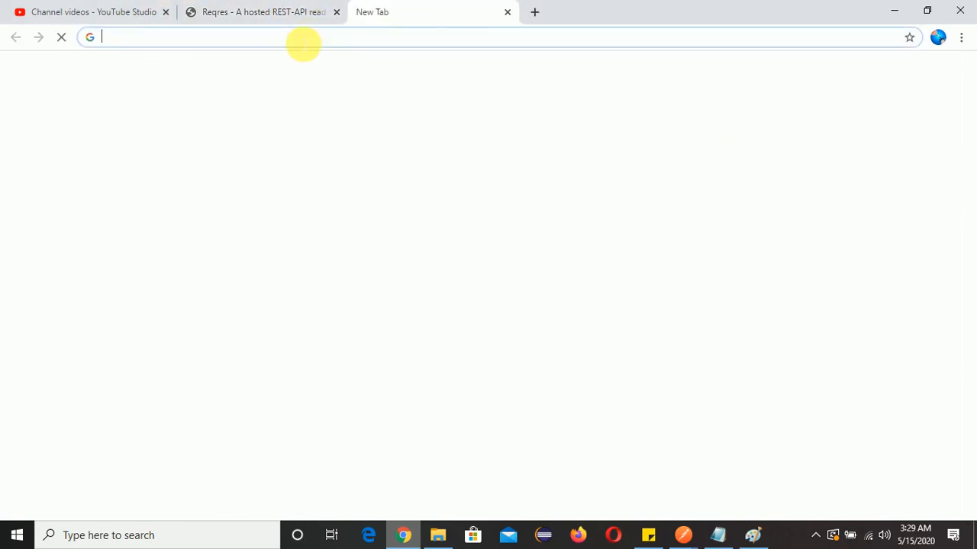
pyautogui.write('json')
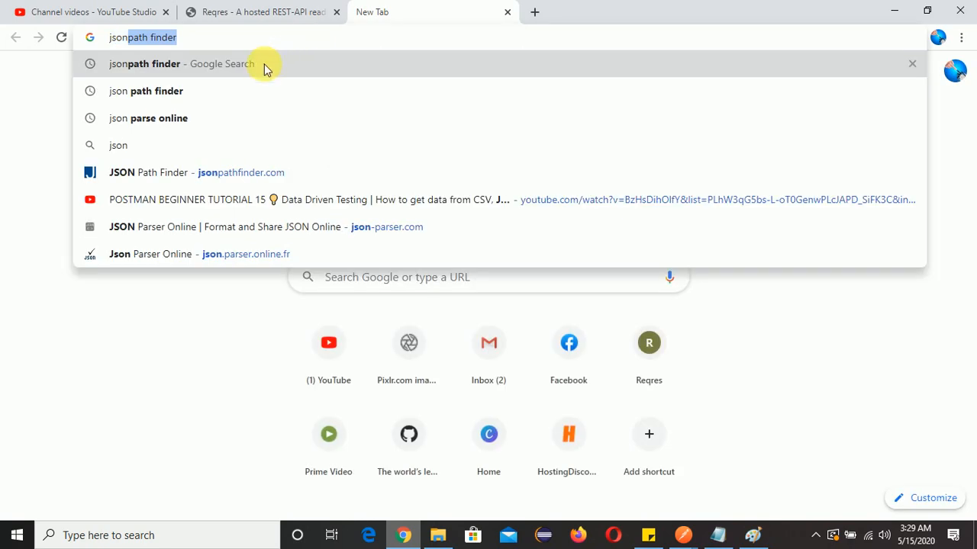
pyautogui.click(264, 69)
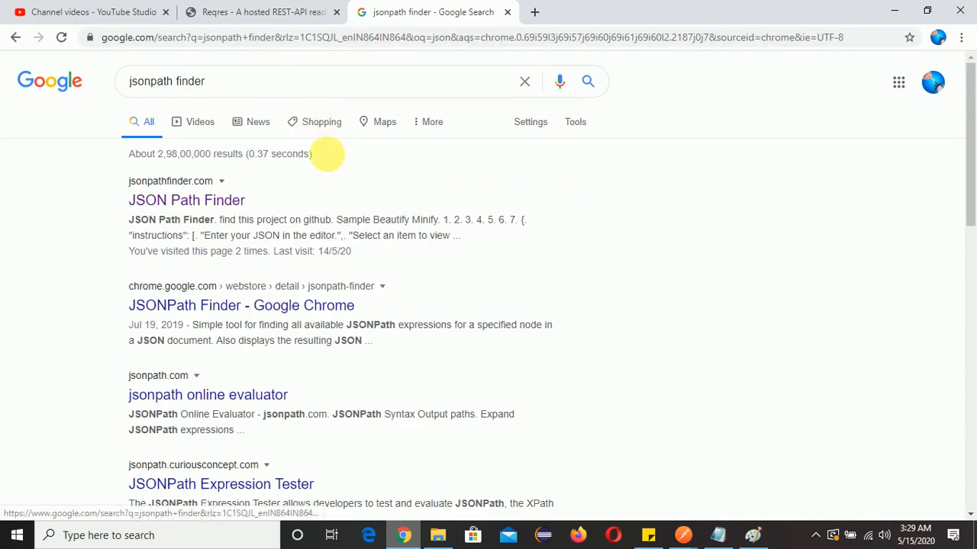
pyautogui.click(219, 203)
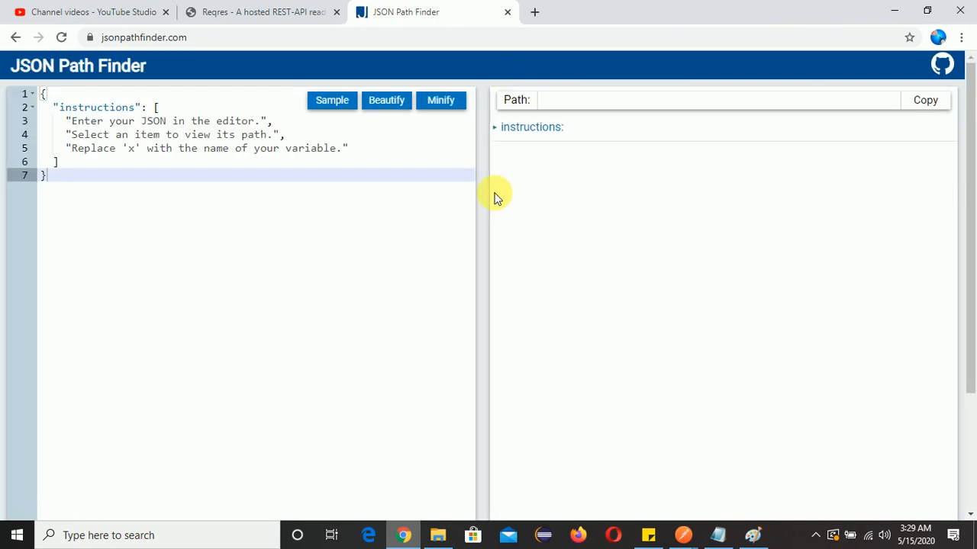
# - Copy the entire USER_TEST response body from Postman and replace the sample JSON in JSON Path Finder with it
pyautogui.hotkey('alt', 'Tab')
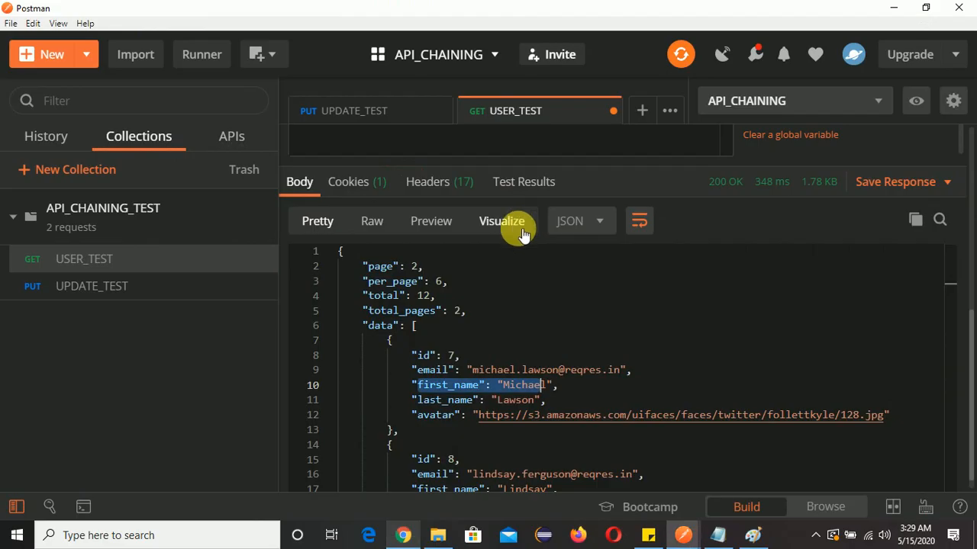
pyautogui.click(509, 319)
pyautogui.hotkey('ctrl', 'a')
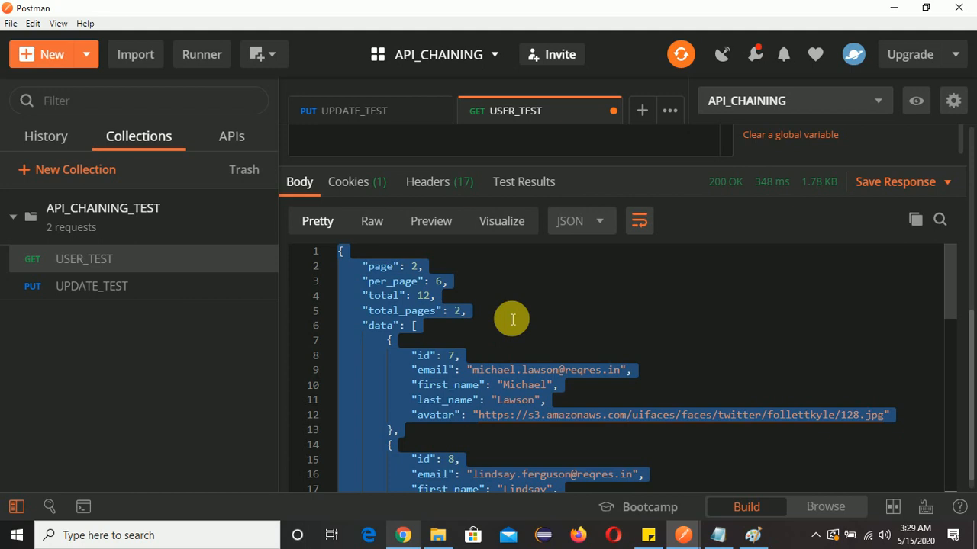
pyautogui.hotkey('alt', 'Tab')
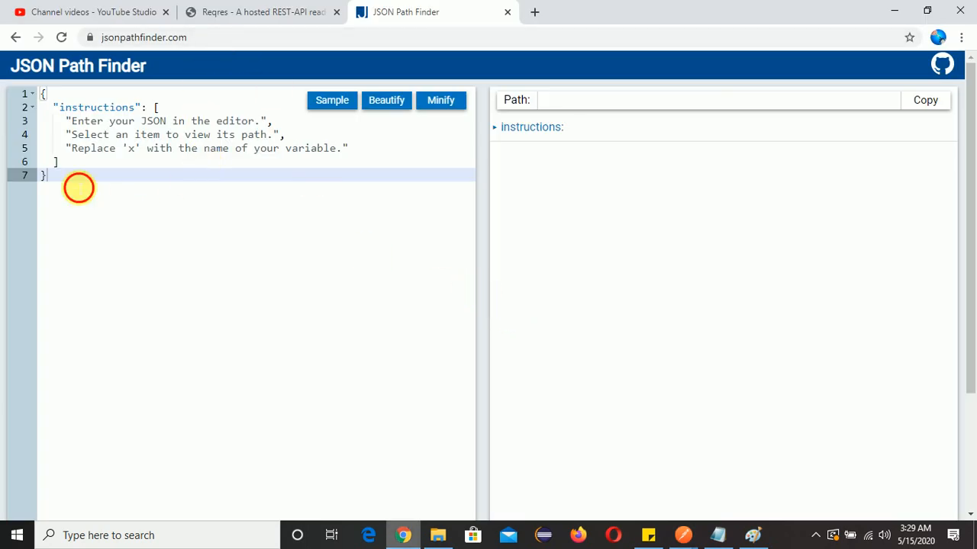
pyautogui.moveTo(78, 188); pyautogui.dragTo(41, 105)
pyautogui.hotkey('ctrl', 'a')
pyautogui.hotkey('ctrl', 'v')
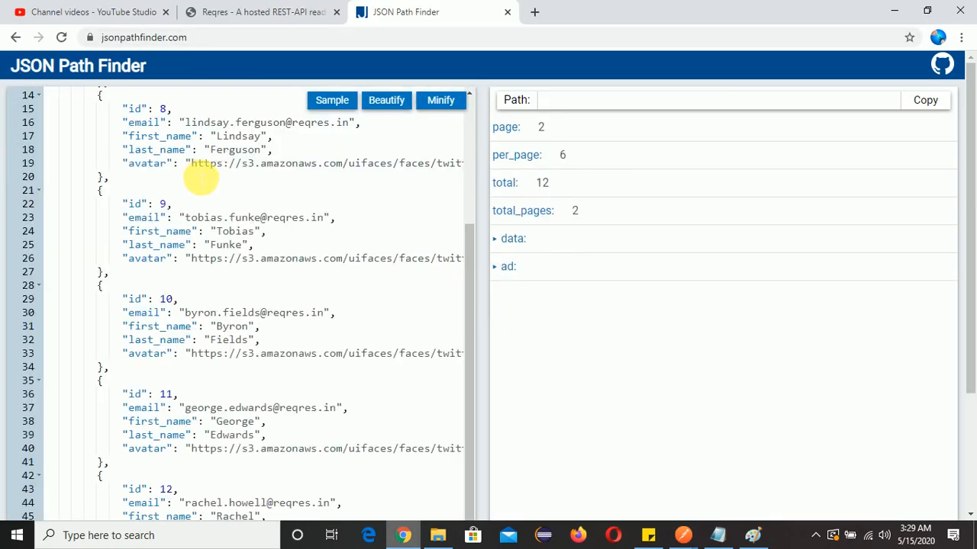
pyautogui.scroll(5, 338, 218)
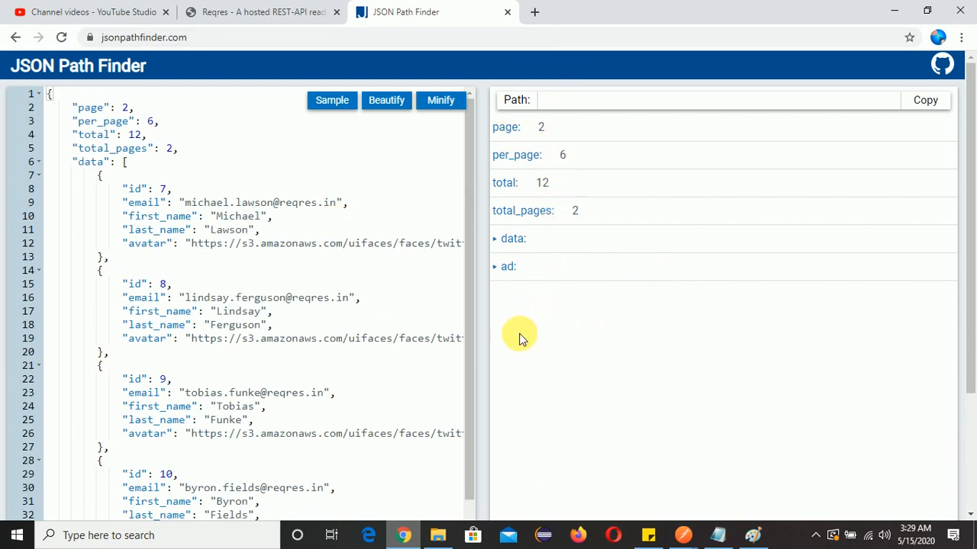
# - Expand entry 0 of the data array and select its first_name to get the field's path
pyautogui.click(499, 239)
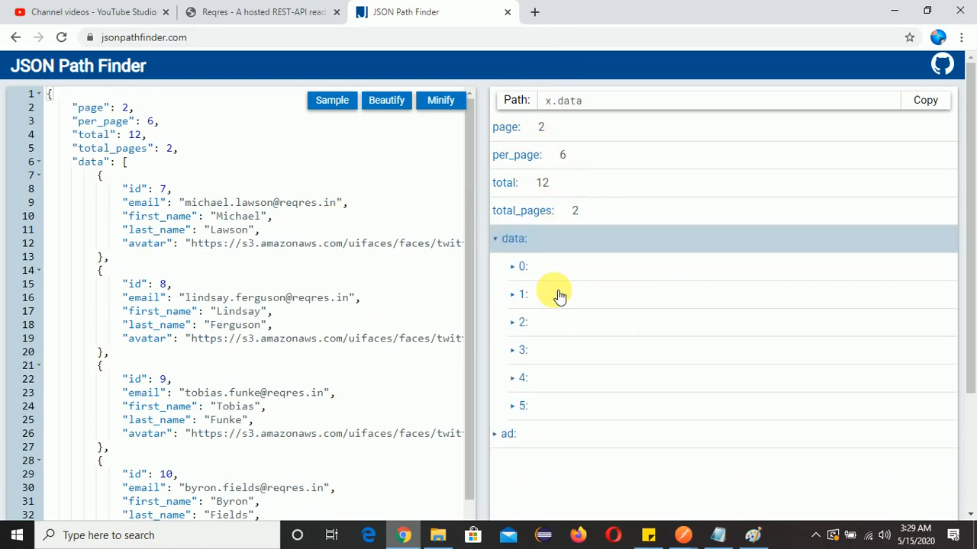
pyautogui.click(518, 270)
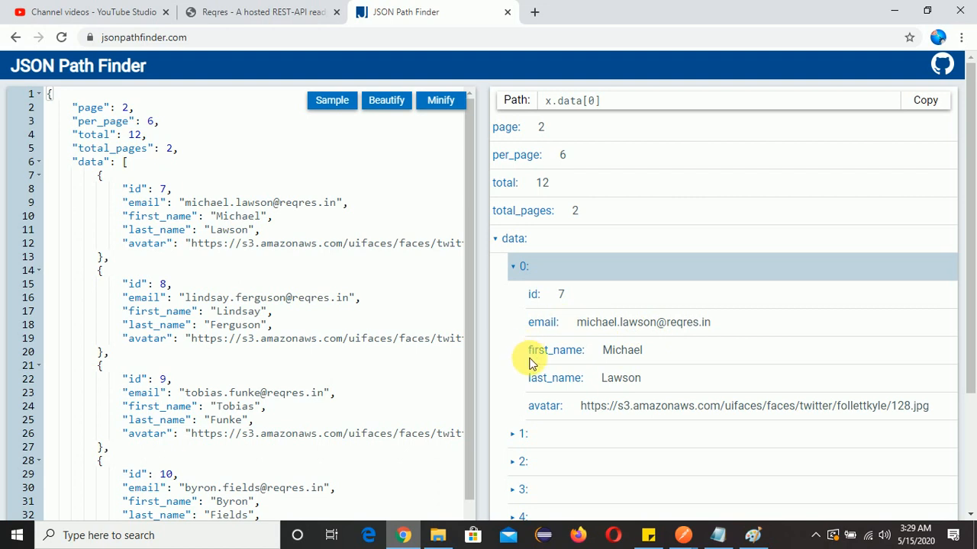
pyautogui.click(615, 357)
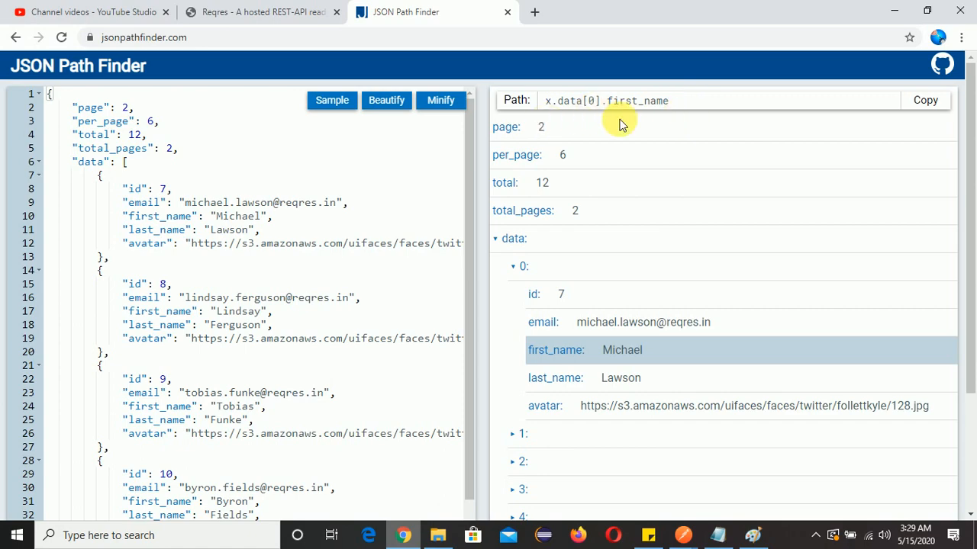
# - Switch back to Postman and start the assignment stored_valuue = on line 3 of USER_TEST's test script
pyautogui.hotkey('alt', 'Tab')
pyautogui.scroll(4, 492, 165)
pyautogui.scroll(2, 495, 164)
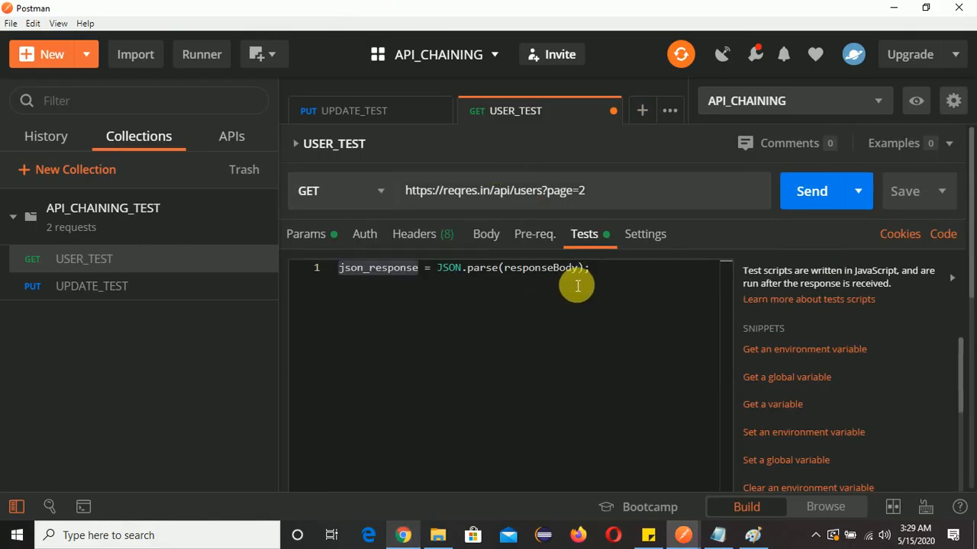
pyautogui.click(600, 268)
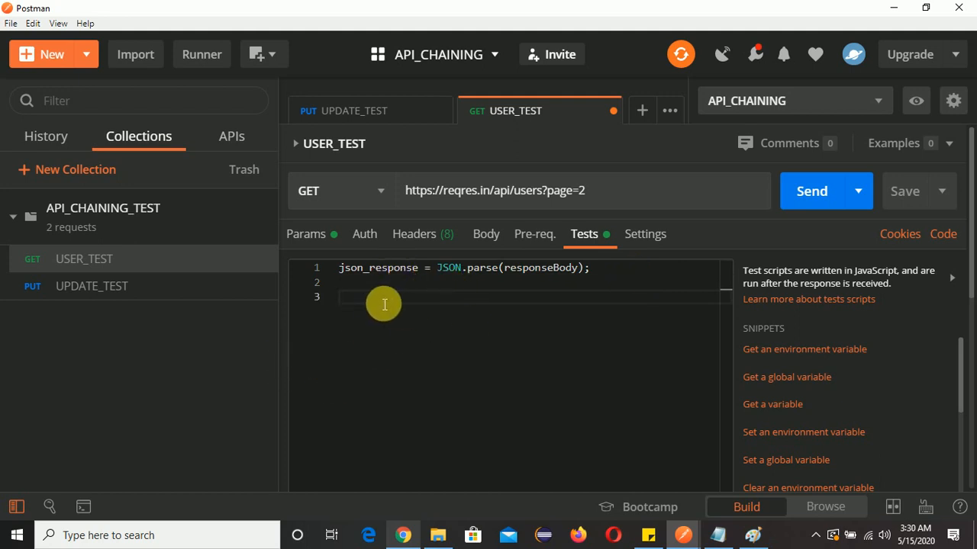
pyautogui.write('s')
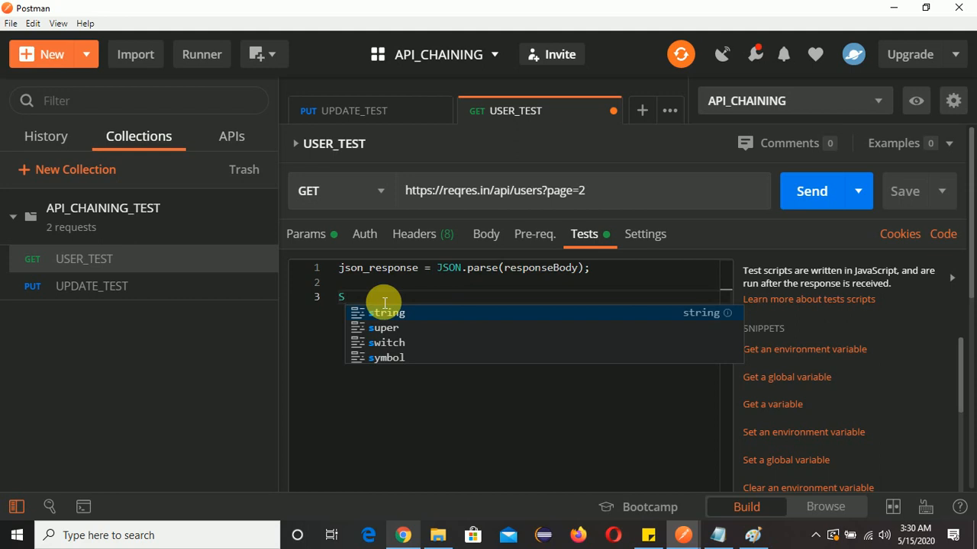
pyautogui.press('BackSpace')
pyautogui.write('stored_value =')
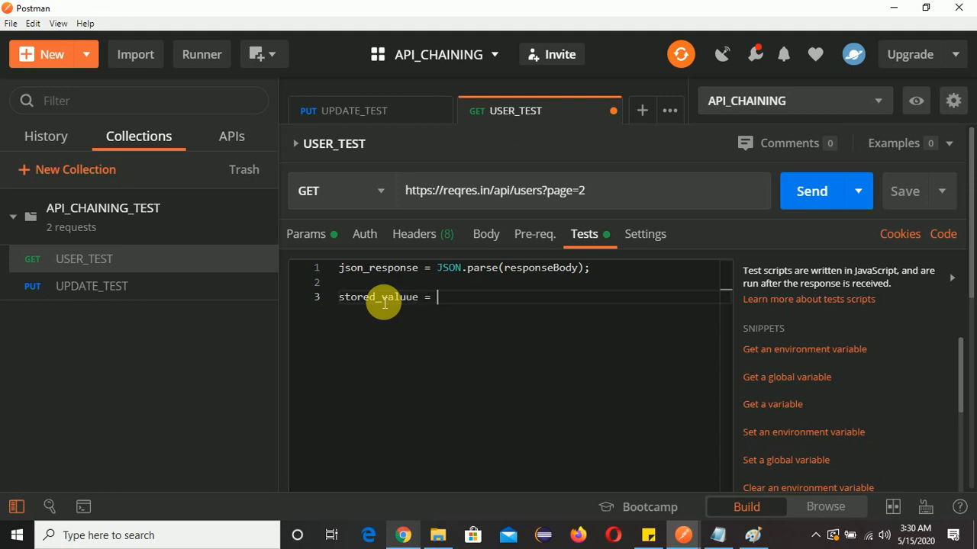
pyautogui.doubleClick(390, 271)
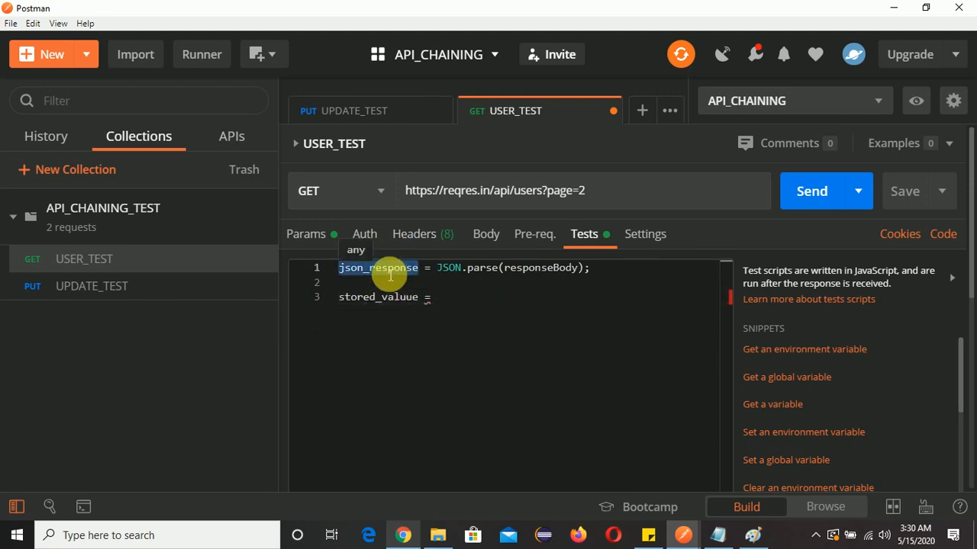
pyautogui.click(470, 299)
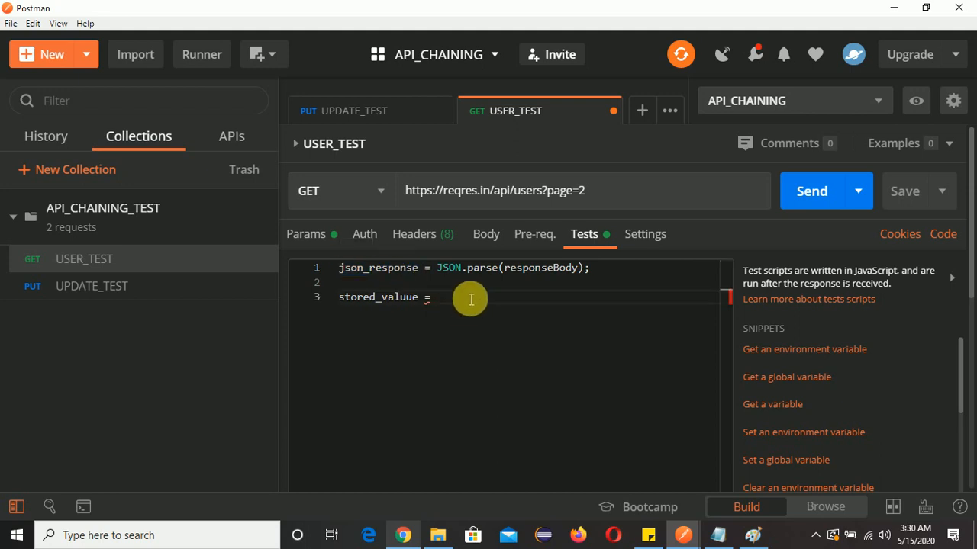
# - Check the path in JSON Path Finder and add json_response. to the stored_valuue assignment in place of the path's x
pyautogui.hotkey('alt', 'Tab')
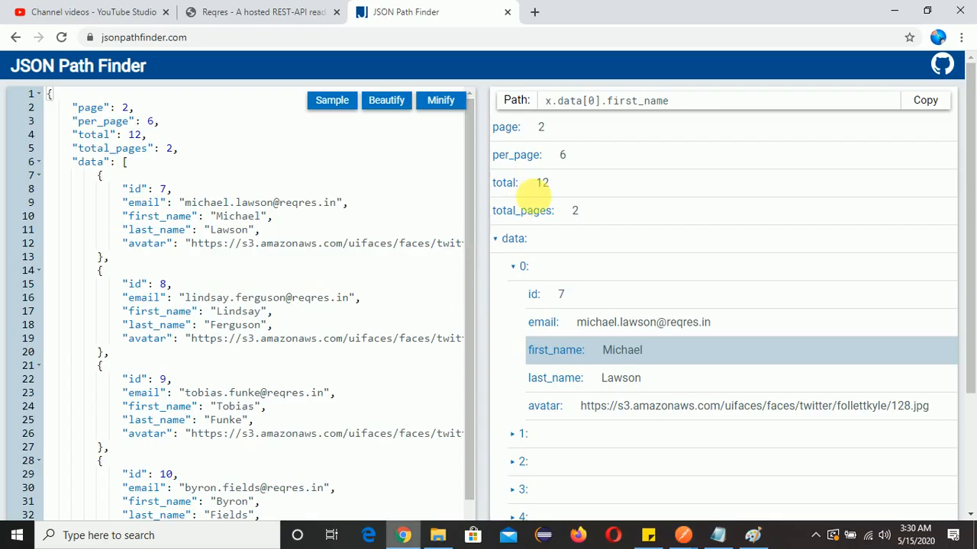
pyautogui.moveTo(678, 101); pyautogui.dragTo(564, 111)
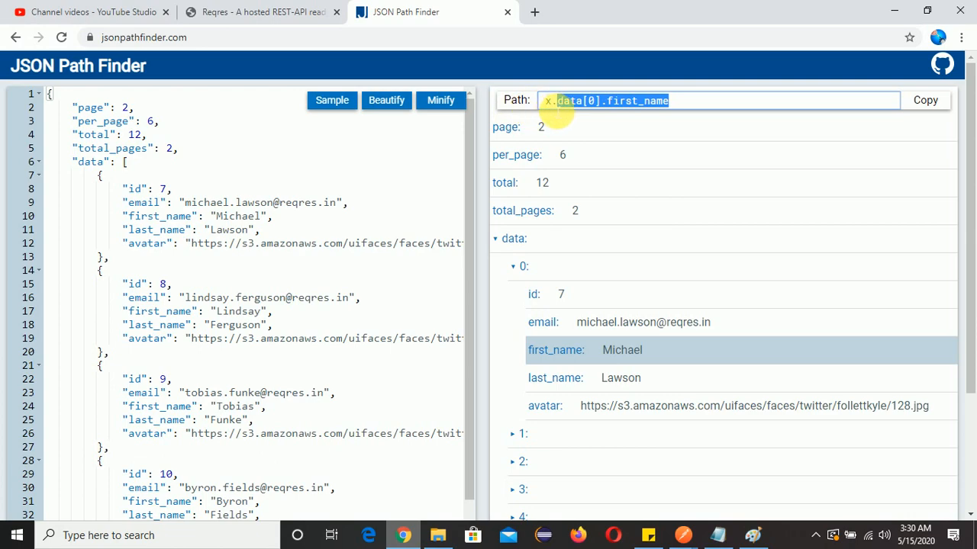
pyautogui.hotkey('alt', 'Tab')
pyautogui.moveTo(443, 297); pyautogui.dragTo(535, 304)
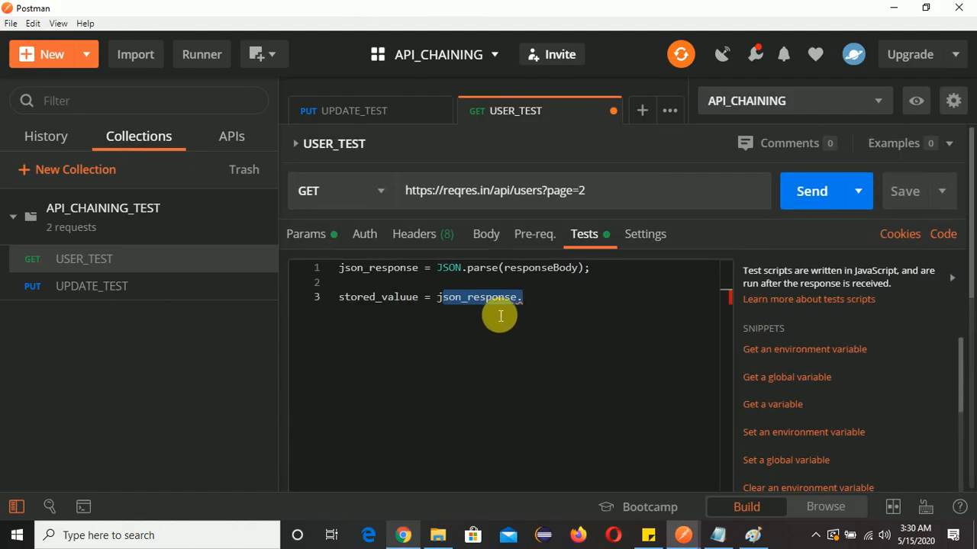
pyautogui.tripleClick(500, 307)
pyautogui.doubleClick(501, 302)
pyautogui.hotkey('alt', 'Tab')
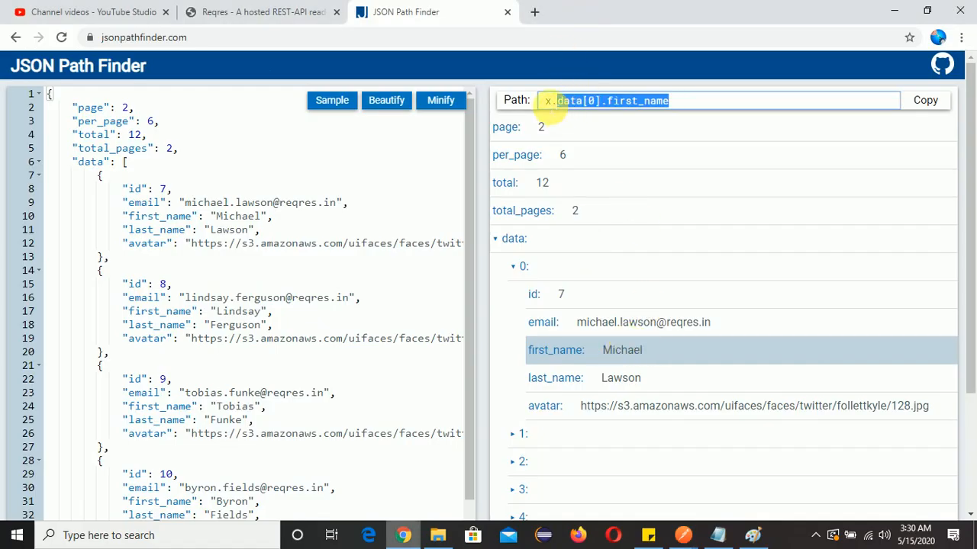
# - Copy data[0].first_name from the path and complete Postman's line 3 as stored_valuue = json_response.data[0].first_name;
pyautogui.moveTo(682, 100); pyautogui.dragTo(568, 103)
pyautogui.hotkey('ctrl', 'c')
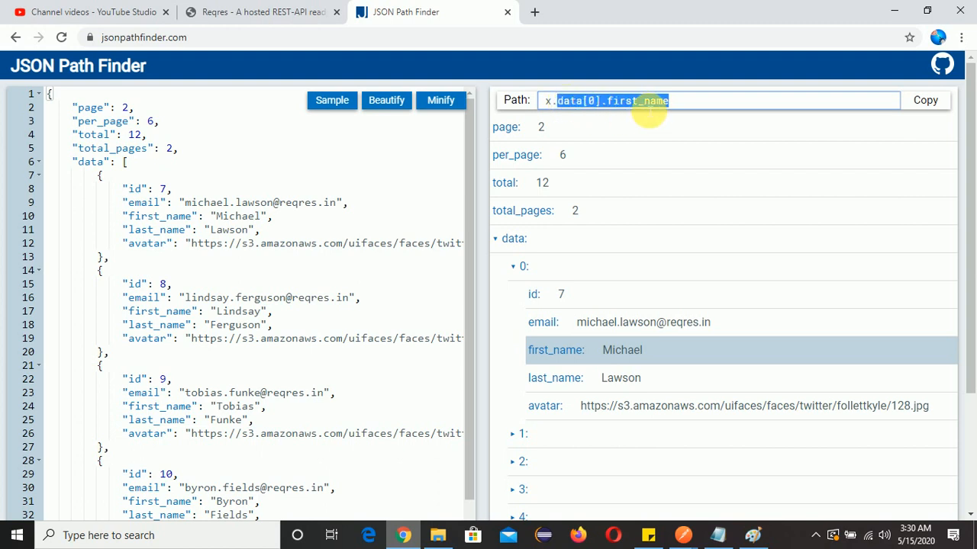
pyautogui.hotkey('alt', 'Tab')
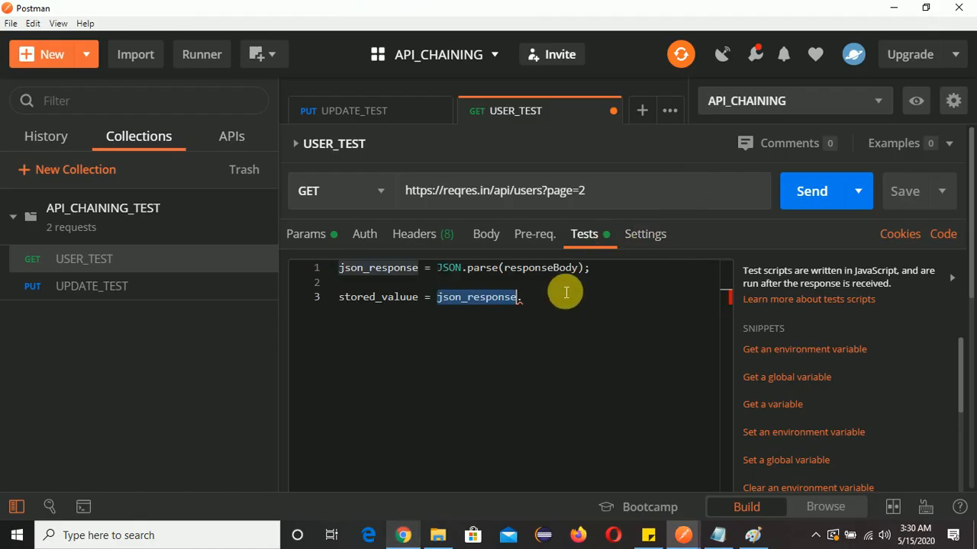
pyautogui.write('.')
pyautogui.hotkey('ctrl', 'v')
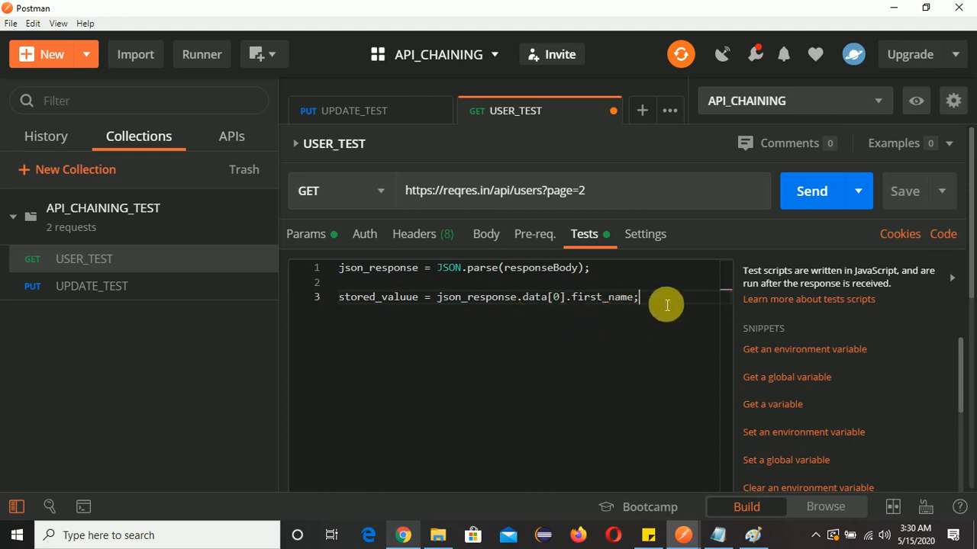
pyautogui.press('Return')
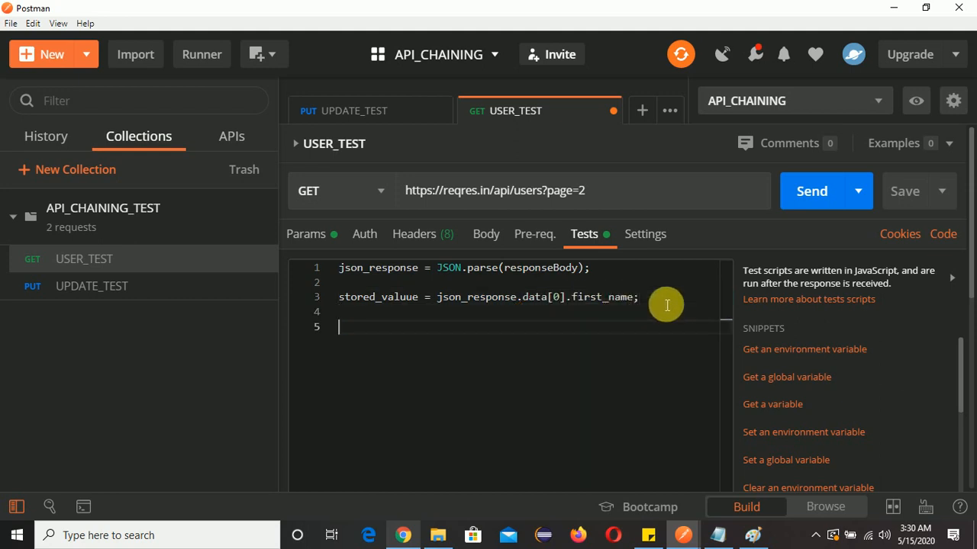
# - Compare the first user's first_name value in the response body with the stored_valuue variable in the test script
pyautogui.scroll(-6, 584, 435)
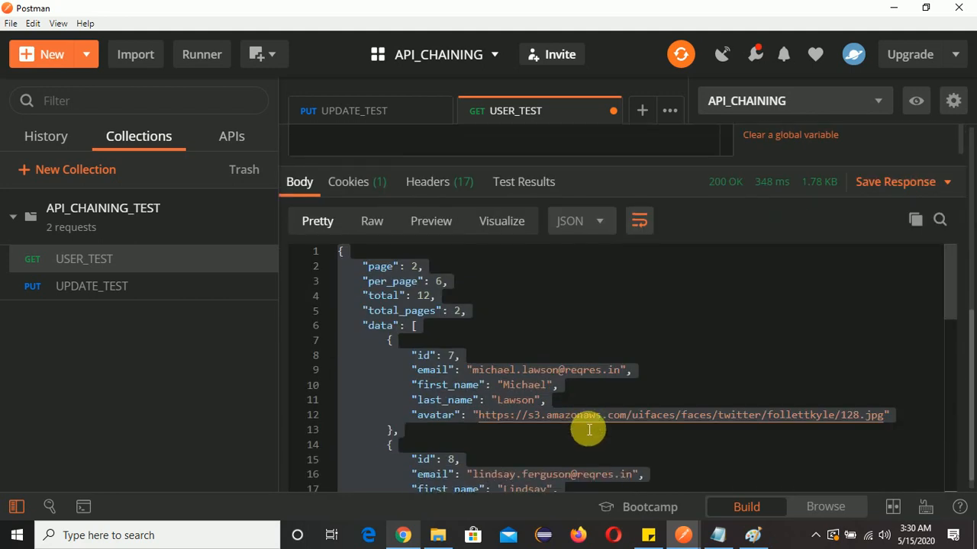
pyautogui.scroll(5, 541, 327)
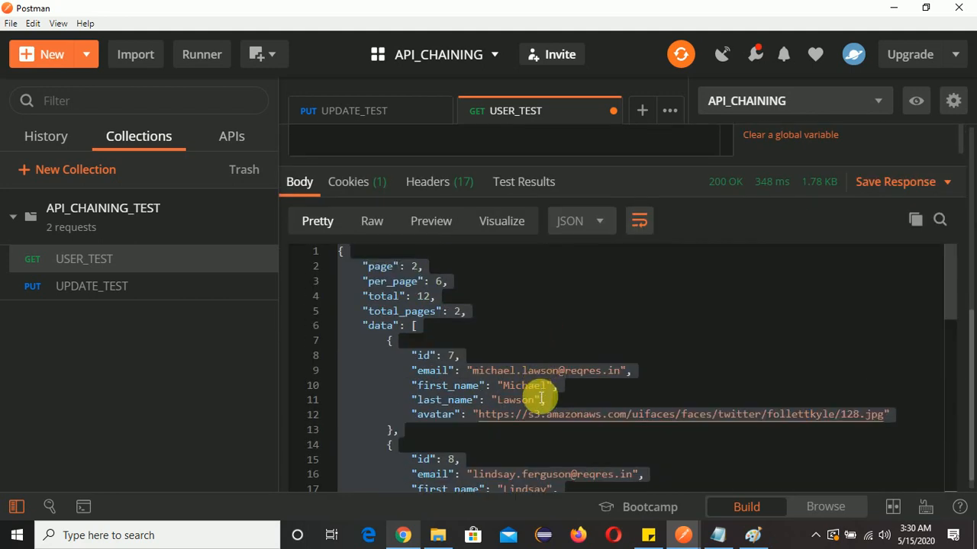
pyautogui.doubleClick(526, 385)
pyautogui.scroll(6, 600, 384)
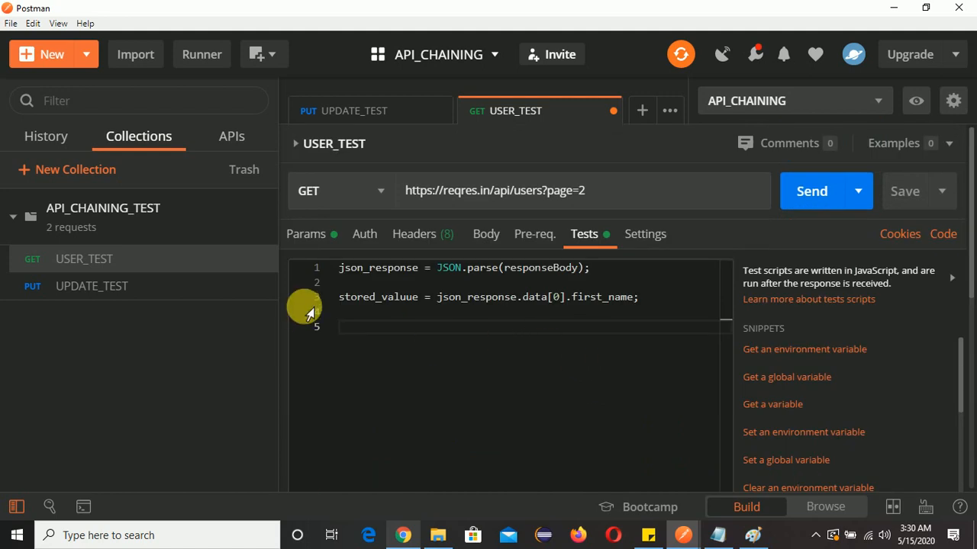
pyautogui.doubleClick(382, 299)
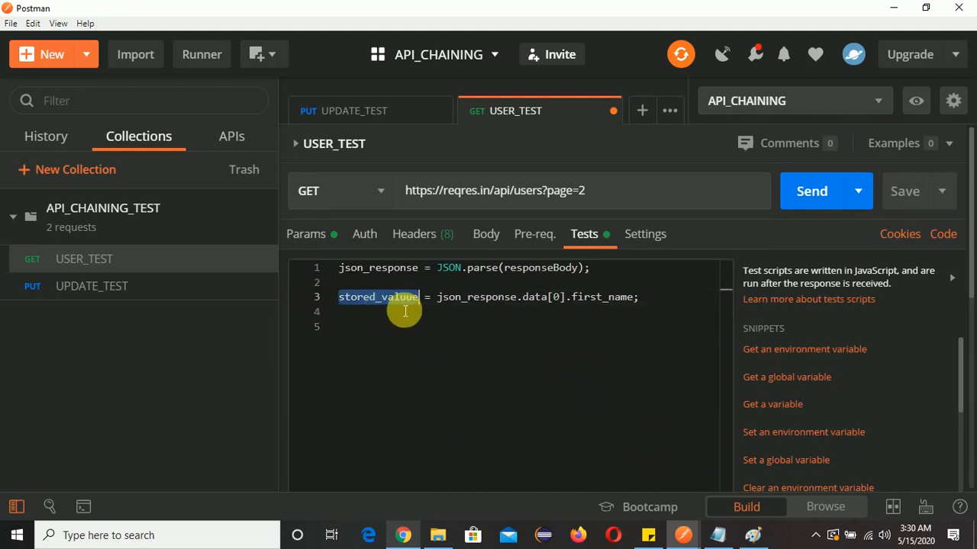
# - Start a new line 5 below the stored_valuue assignment and review the variables defined in the API_CHAINING environment
pyautogui.click(648, 304)
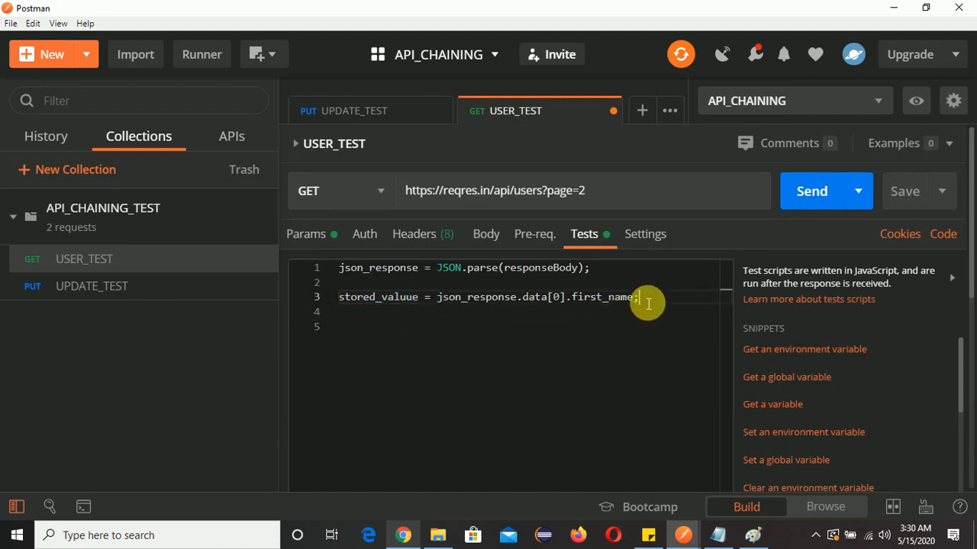
pyautogui.press('Return')
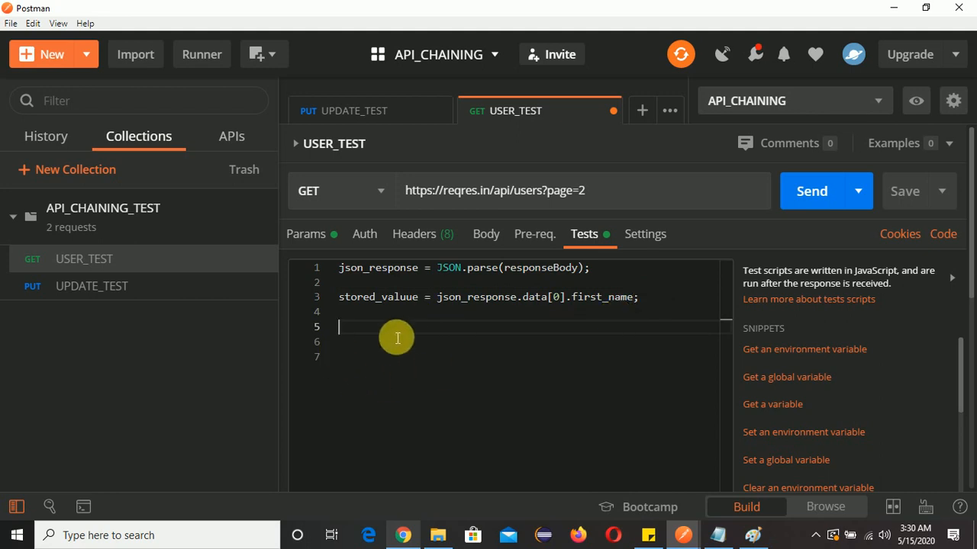
pyautogui.scroll(5, 560, 444)
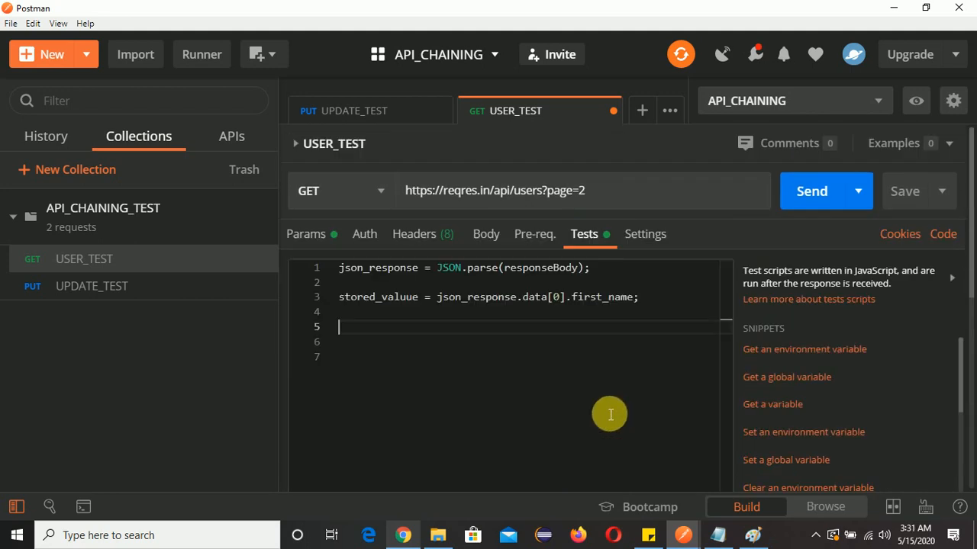
pyautogui.click(952, 102)
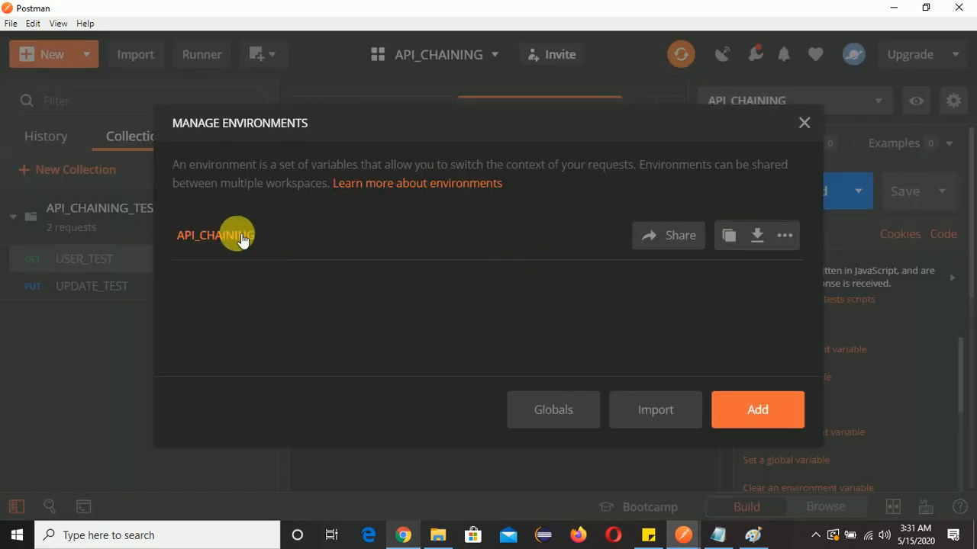
pyautogui.click(216, 236)
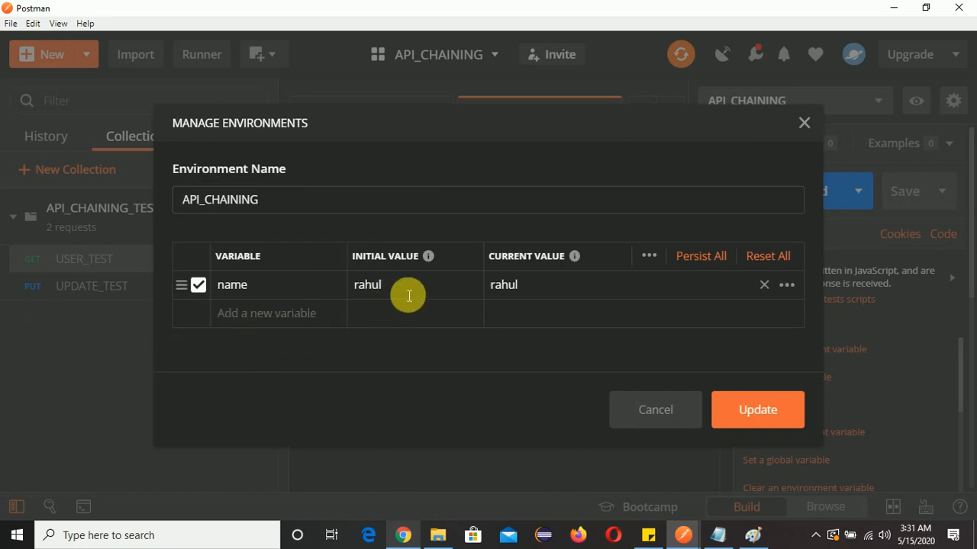
pyautogui.click(803, 123)
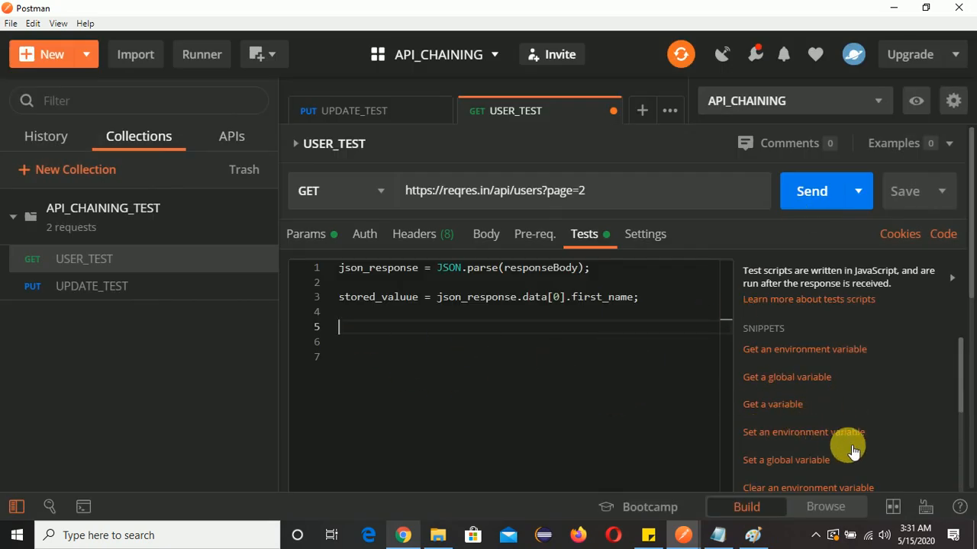
# - Insert the "Set an environment variable" snippet on line 5 of USER_TEST's test script
pyautogui.scroll(-3, 852, 450)
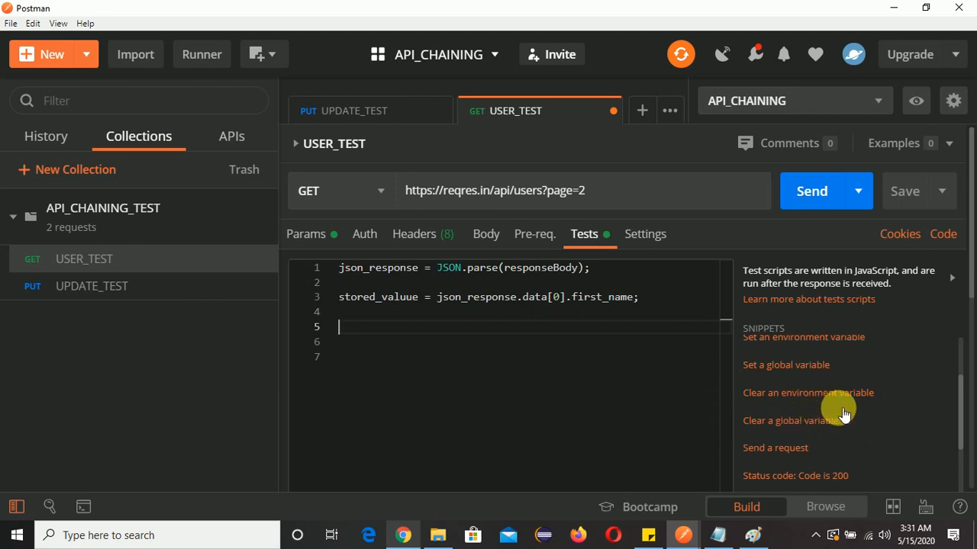
pyautogui.scroll(-3, 845, 416)
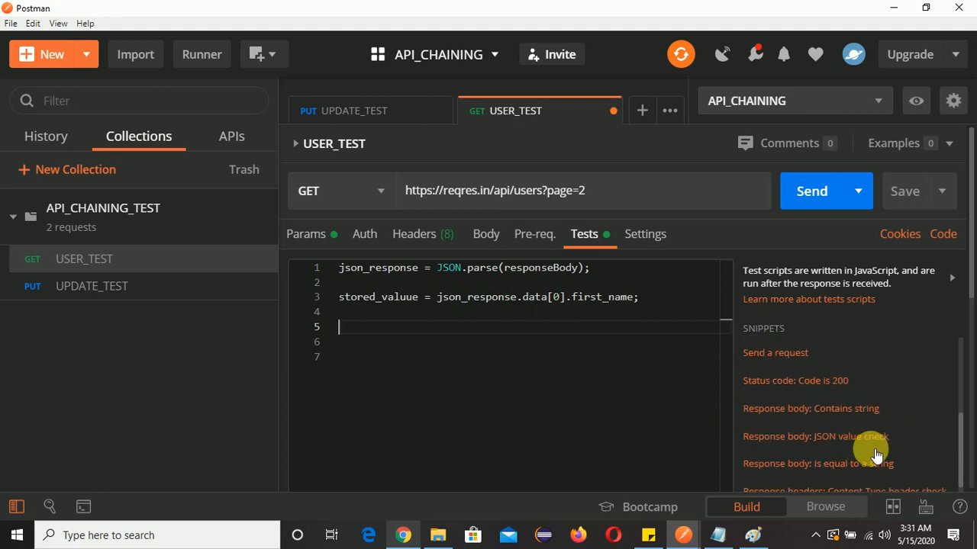
pyautogui.scroll(-3, 875, 455)
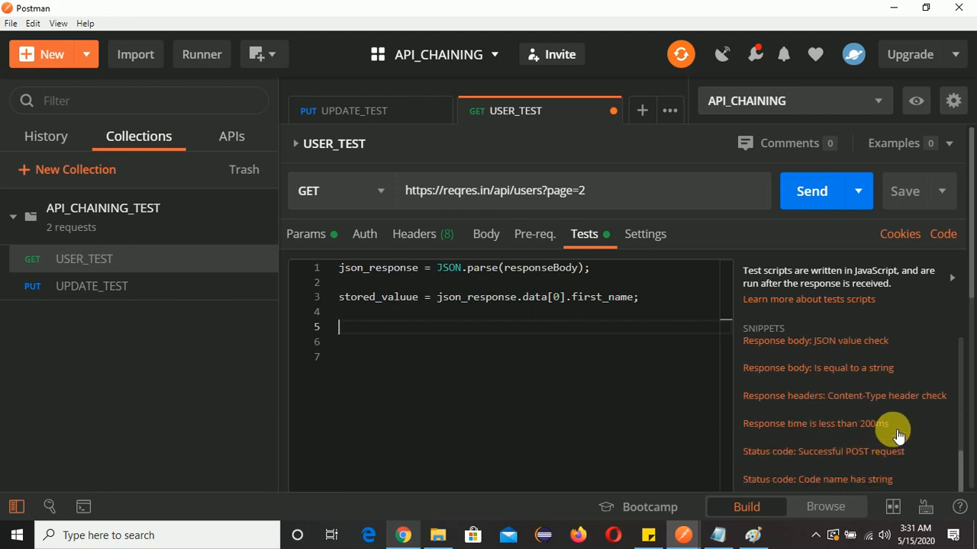
pyautogui.scroll(7, 891, 434)
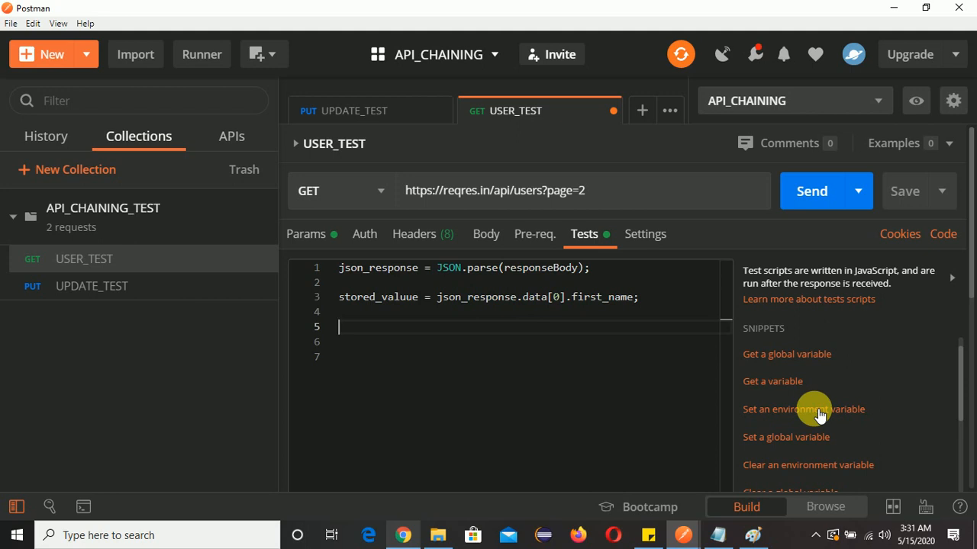
pyautogui.click(818, 415)
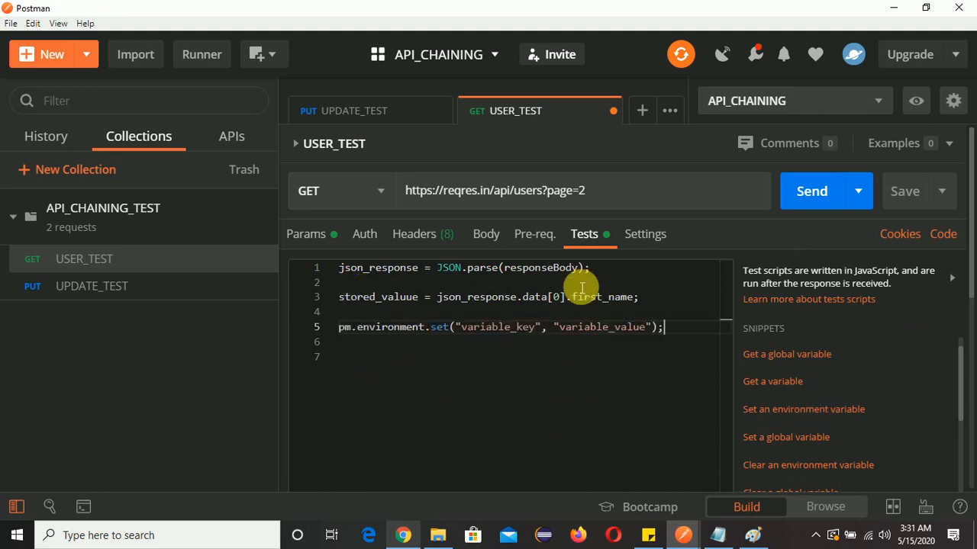
# - Replace variable_key with name in the pm.environment.set call and check it against the variable name in the API_CHAINING environment
pyautogui.doubleClick(515, 328)
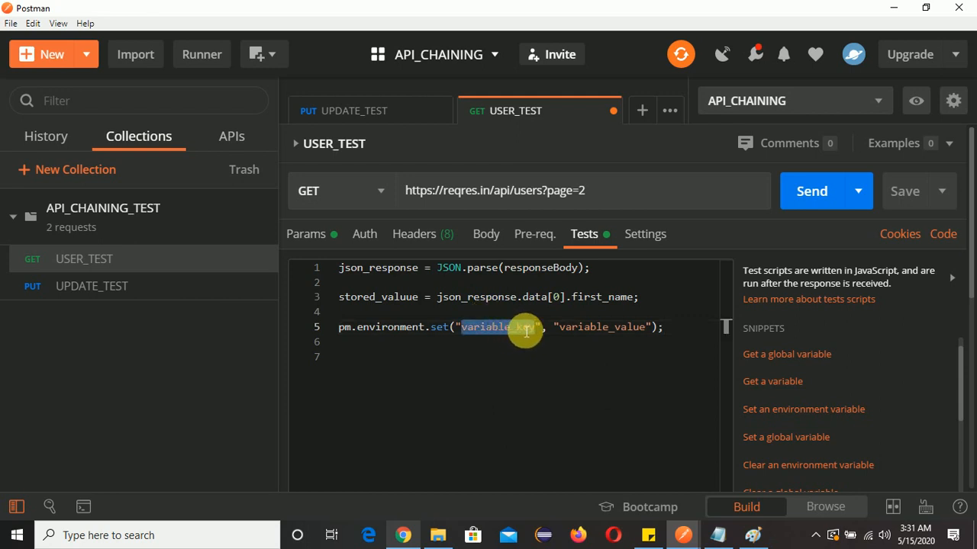
pyautogui.write('name')
pyautogui.click(481, 332)
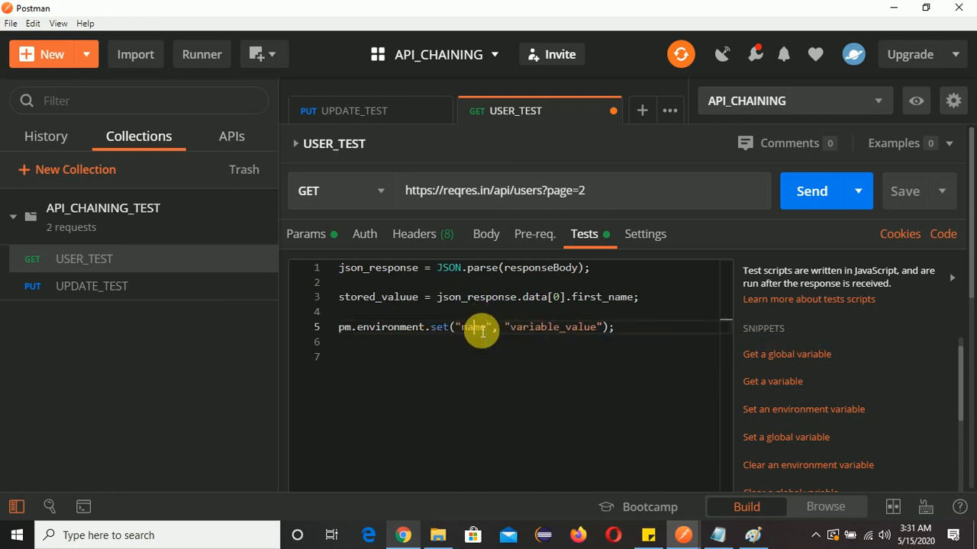
pyautogui.doubleClick(481, 332)
pyautogui.click(952, 100)
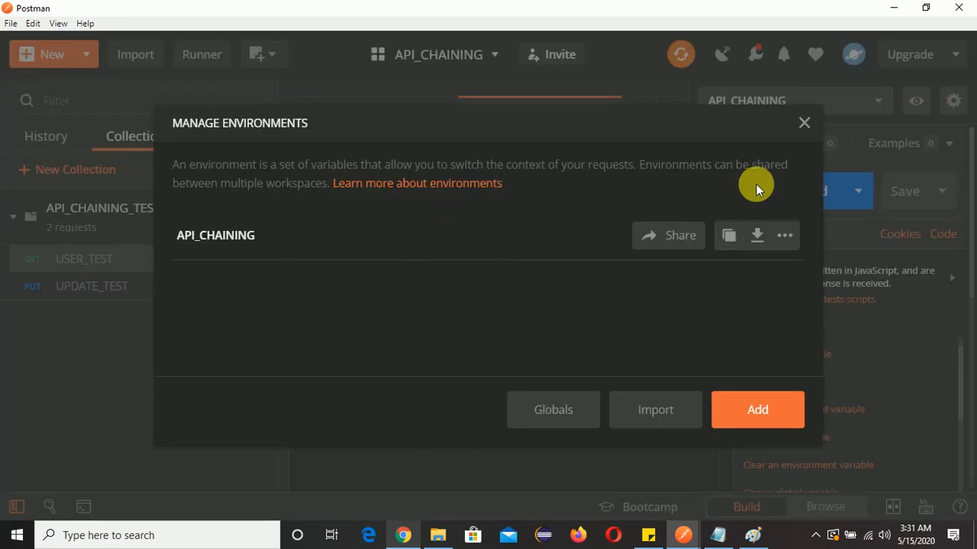
pyautogui.click(202, 237)
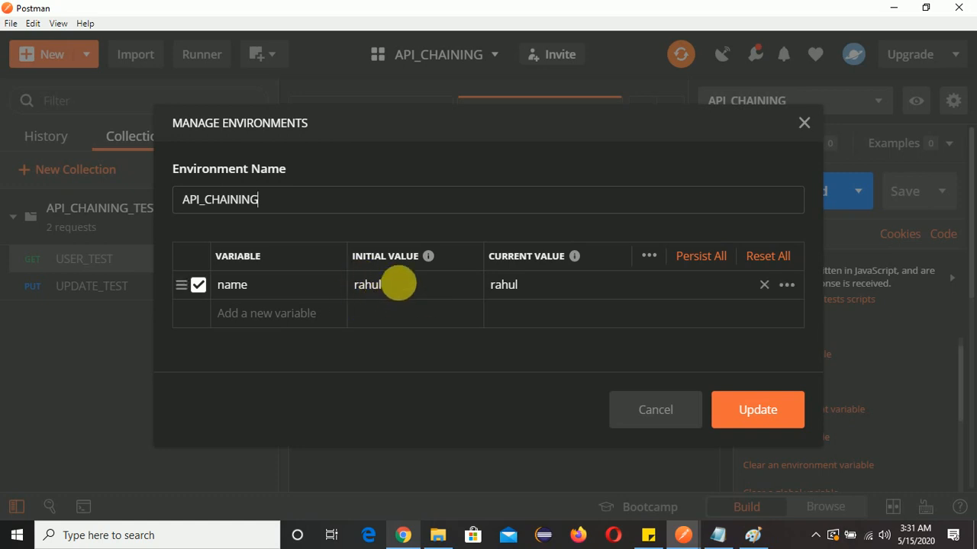
pyautogui.click(805, 122)
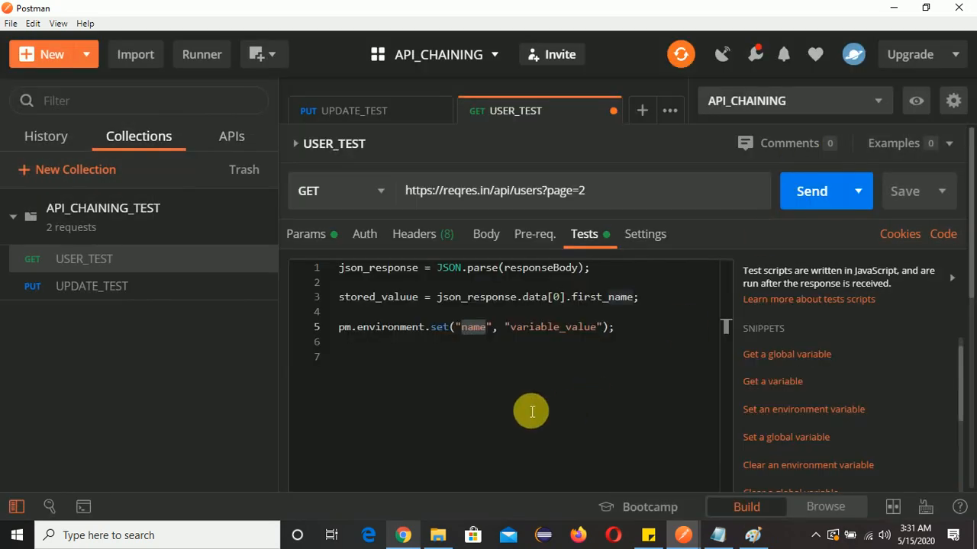
# - Correct the variable name stored_valuue on line 3 to stored_value
pyautogui.doubleClick(397, 298)
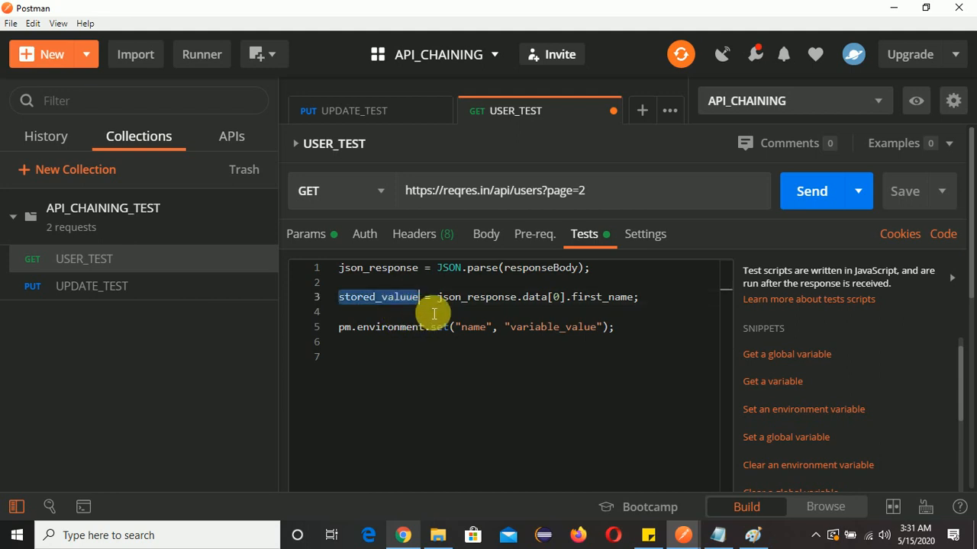
pyautogui.click(416, 300)
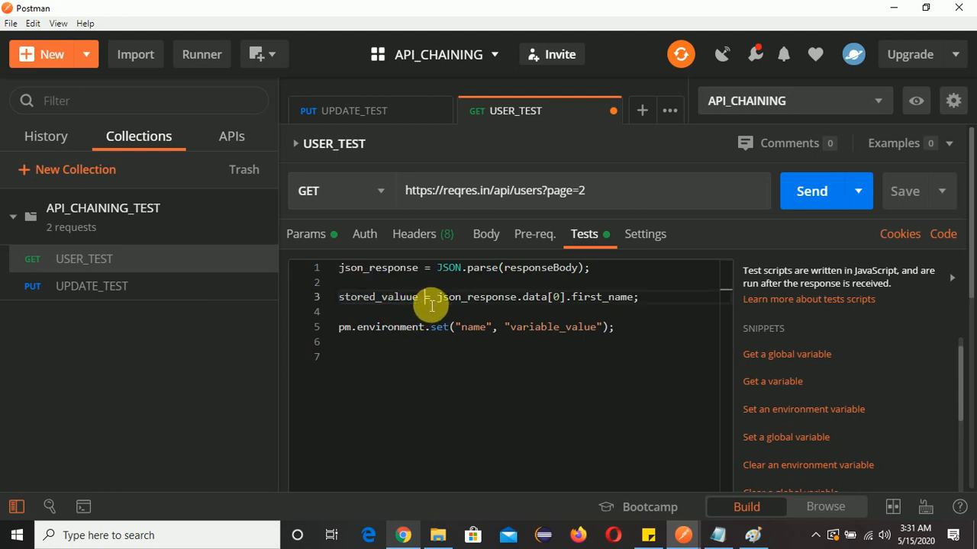
pyautogui.press('BackSpace')
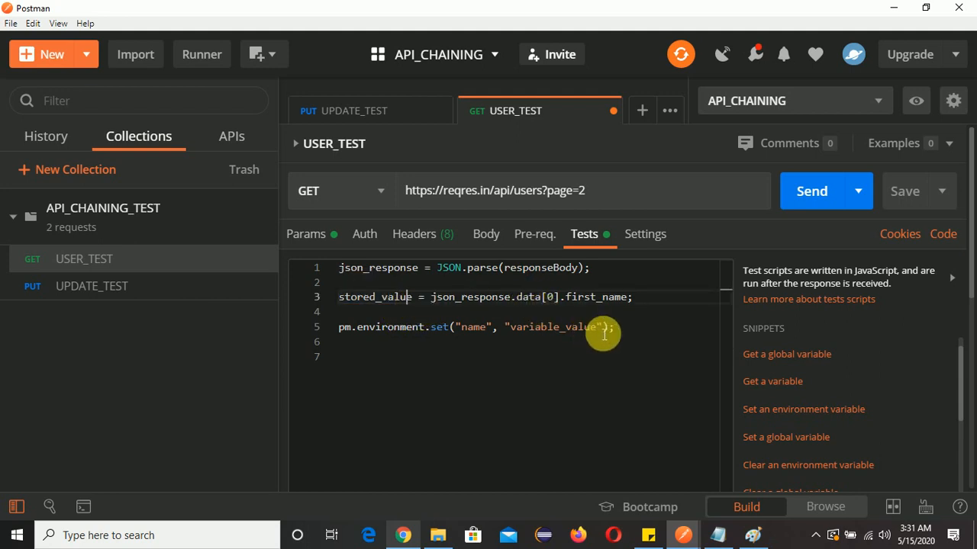
# - Copy stored_value from line 3 and replace "variable_value", including its quotes, with it in the pm.environment.set call
pyautogui.doubleClick(385, 300)
pyautogui.hotkey('ctrl', 'c')
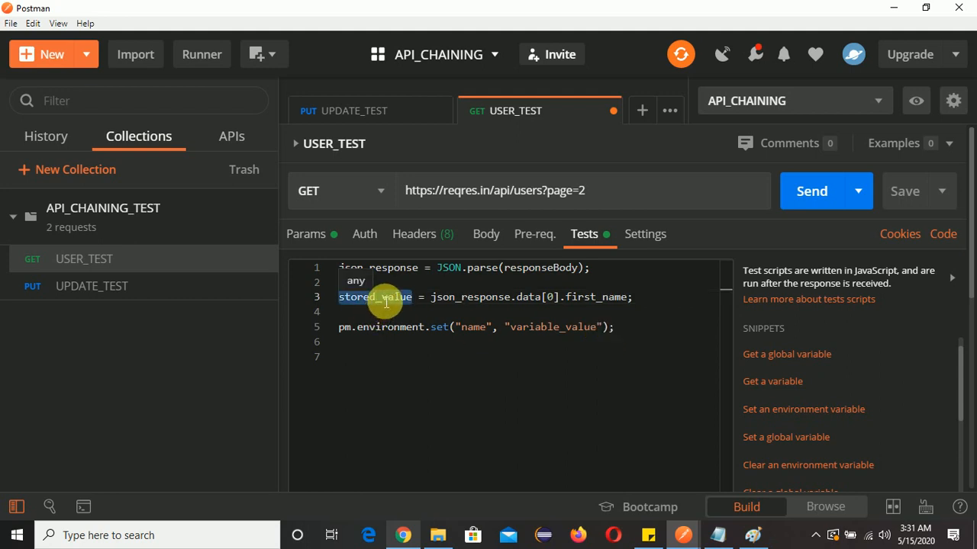
pyautogui.moveTo(601, 329); pyautogui.dragTo(522, 329)
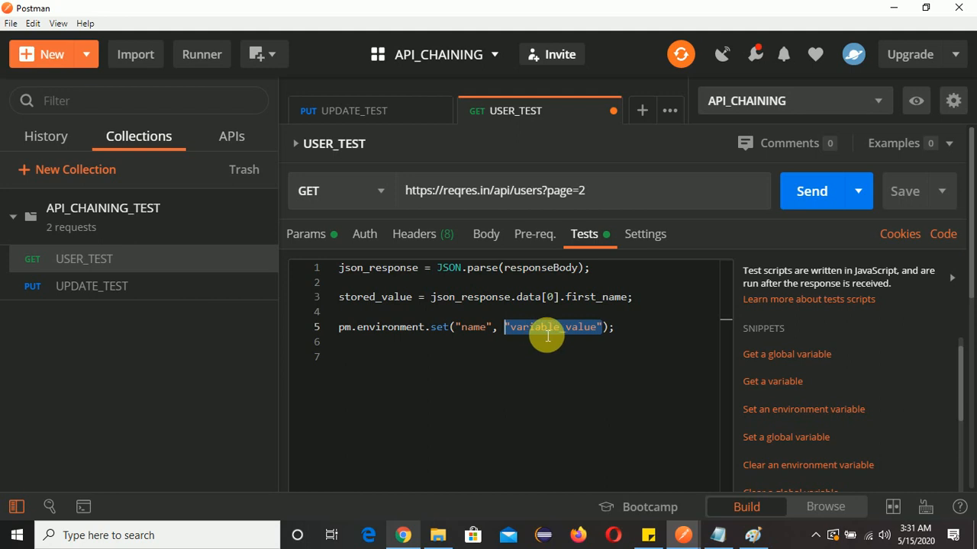
pyautogui.hotkey('ctrl', 'v')
pyautogui.click(621, 318)
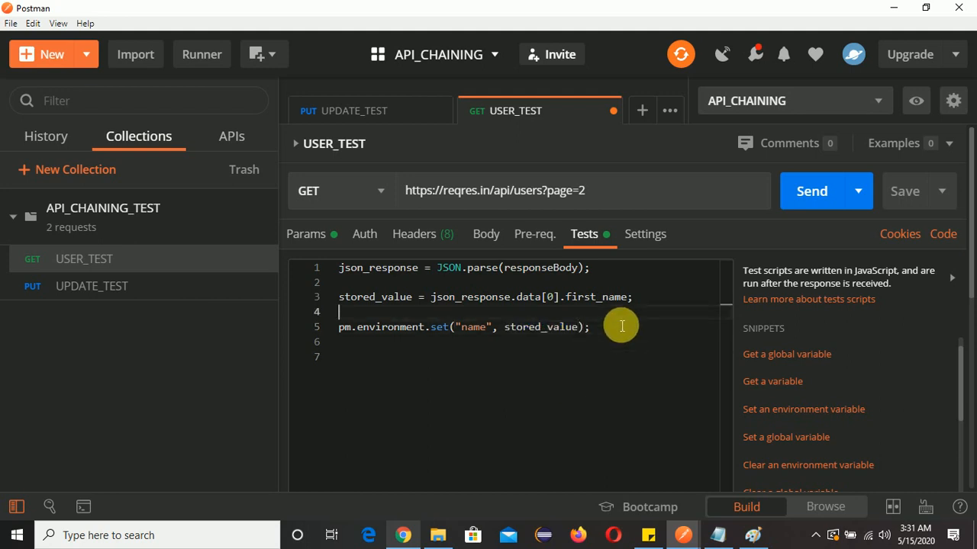
# - Save the USER_TEST request and send it to run the updated test script
pyautogui.click(906, 200)
pyautogui.scroll(-5, 656, 359)
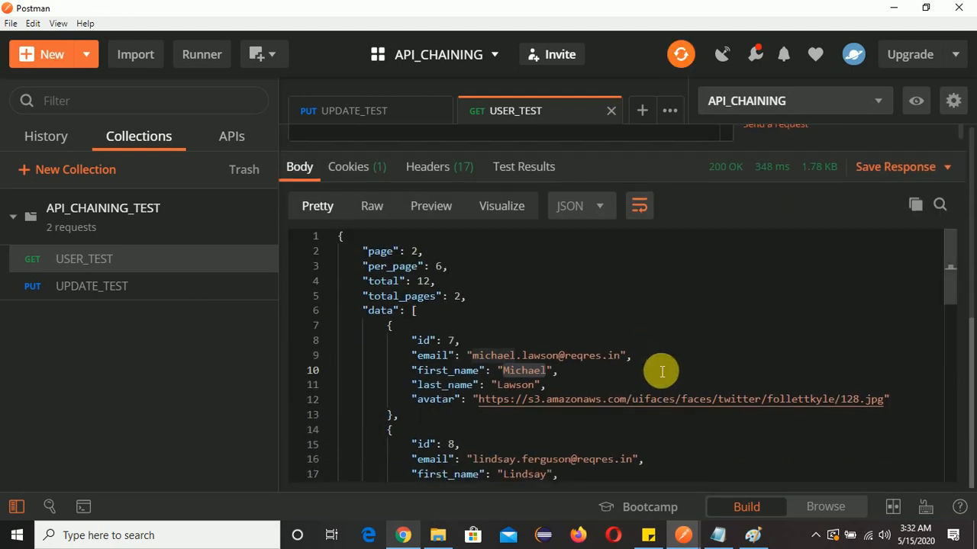
pyautogui.scroll(5, 662, 371)
pyautogui.click(811, 192)
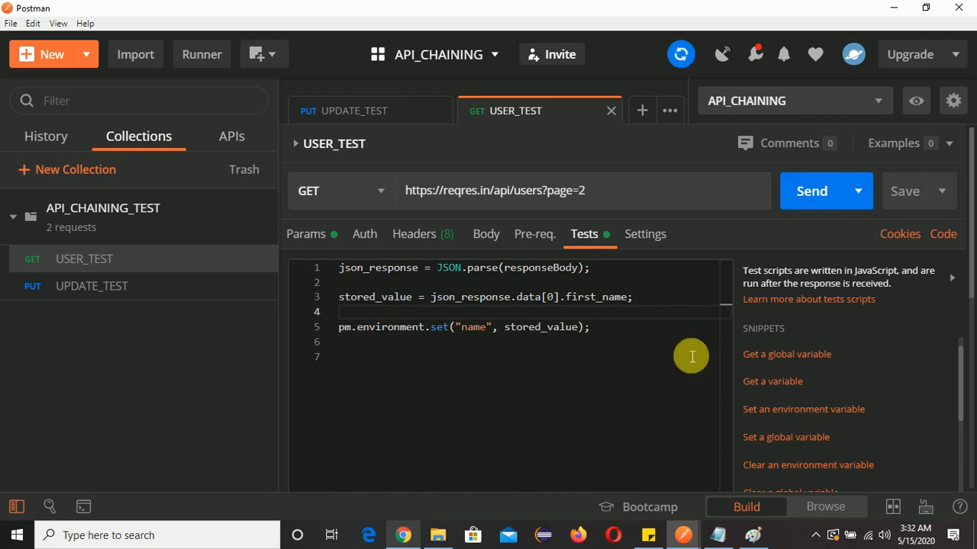
pyautogui.scroll(-5, 679, 357)
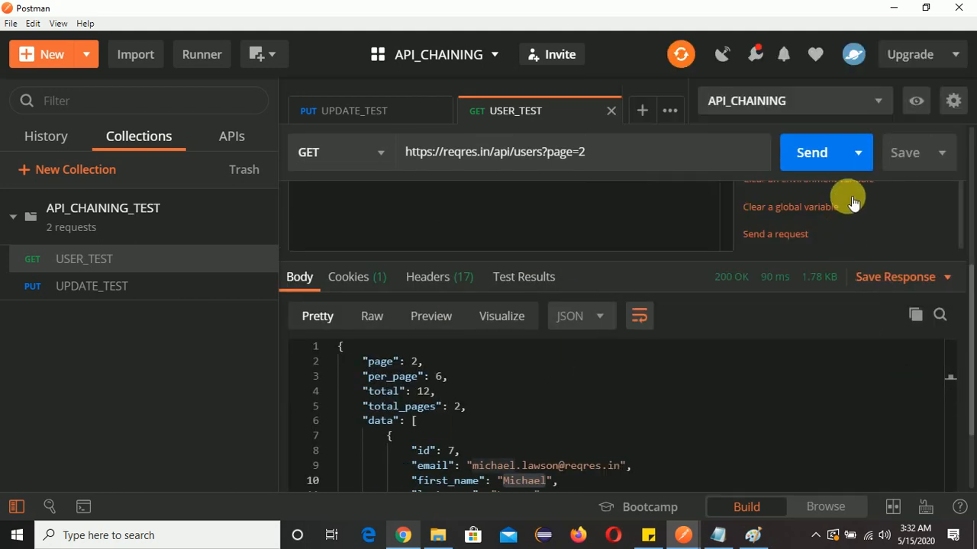
# - Check the initial and current values of the name variable in the API_CHAINING environment, and return to the test script
pyautogui.click(953, 101)
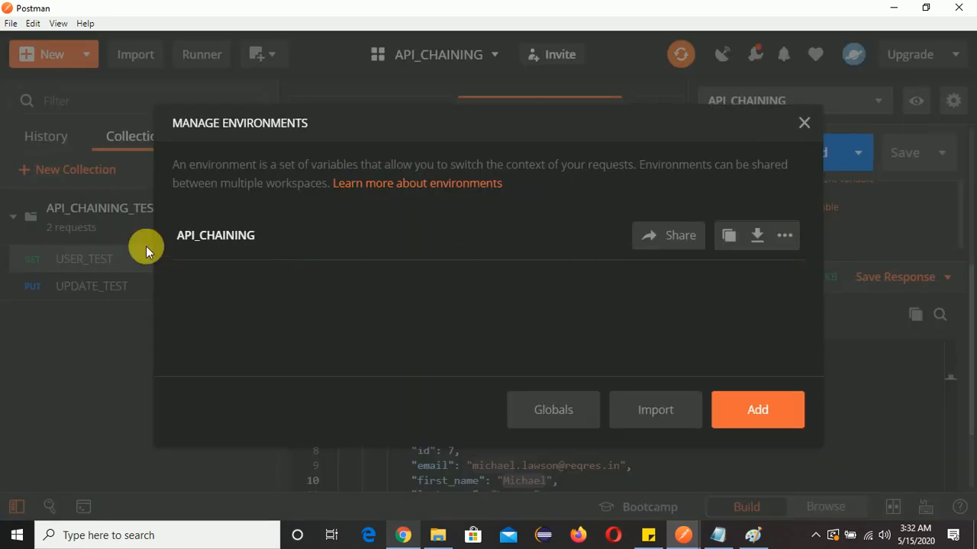
pyautogui.click(207, 246)
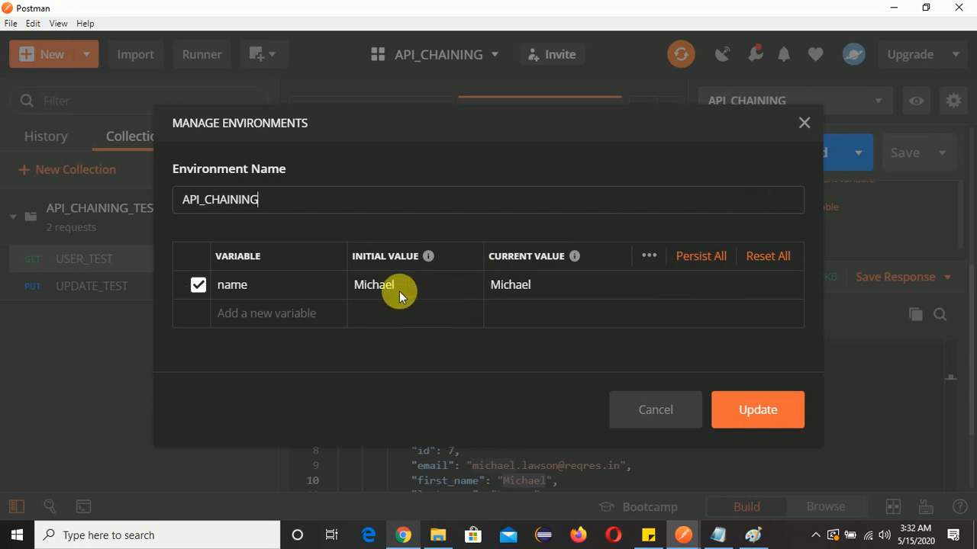
pyautogui.click(805, 125)
pyautogui.scroll(5, 656, 331)
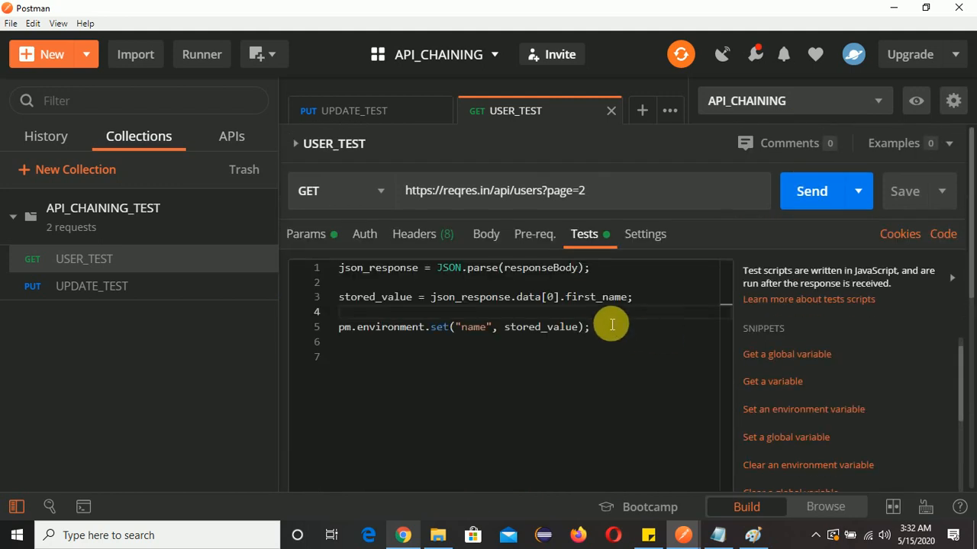
# - Trace json_response and stored_value through the test script, comparing data[0].first_name with the path in JSON Path Finder
pyautogui.doubleClick(387, 269)
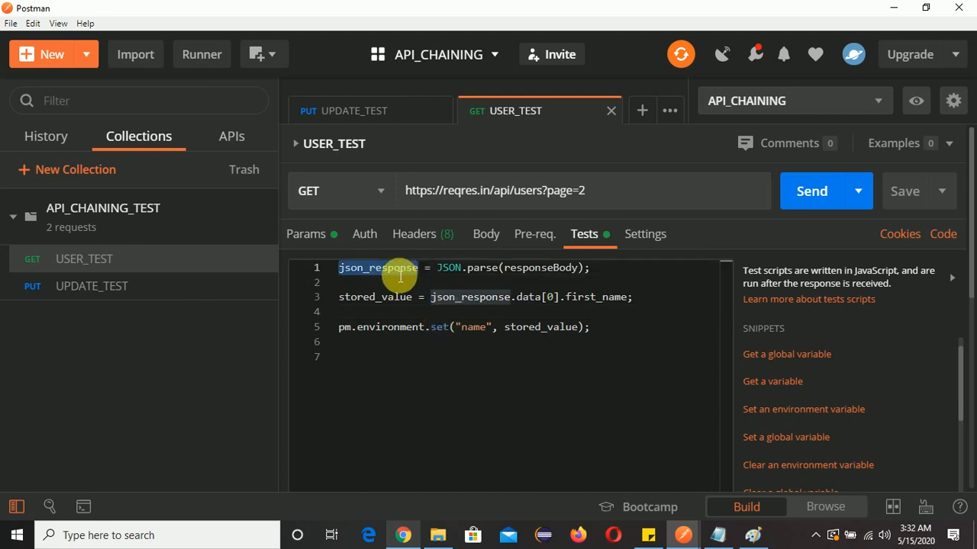
pyautogui.doubleClick(470, 297)
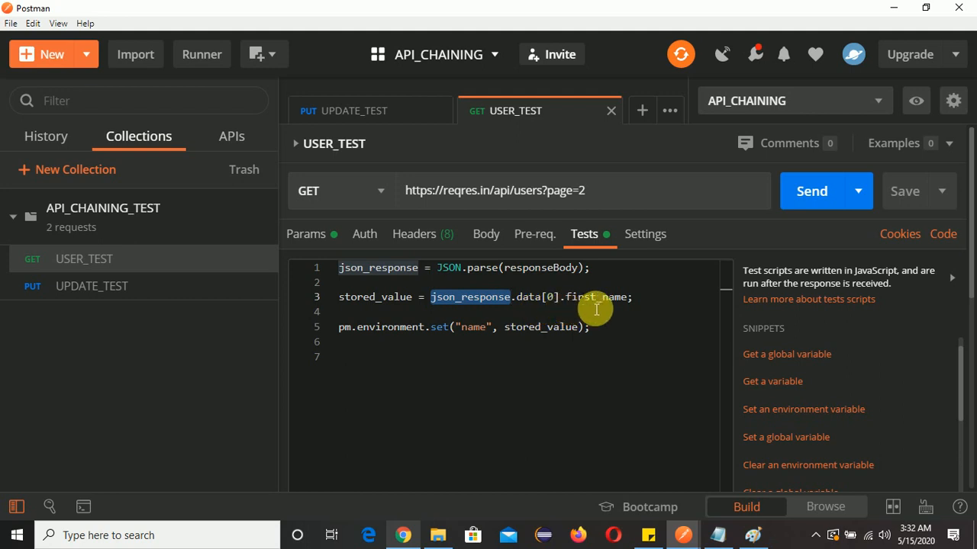
pyautogui.moveTo(630, 297); pyautogui.dragTo(519, 298)
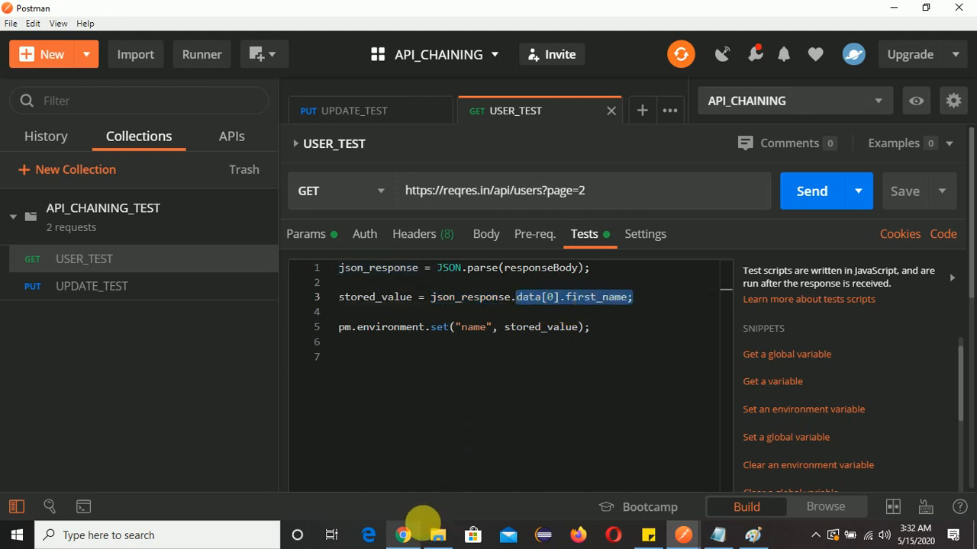
pyautogui.click(403, 535)
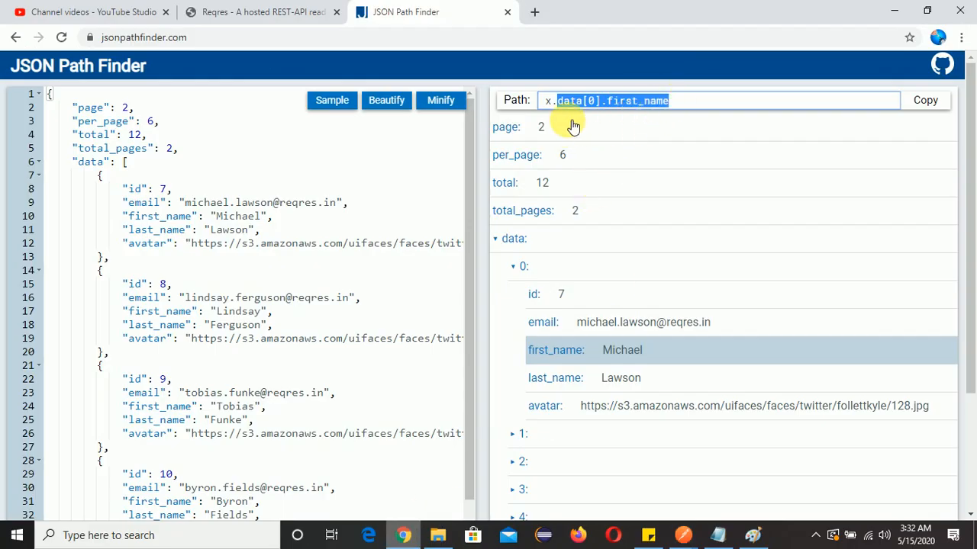
pyautogui.hotkey('alt', 'Tab')
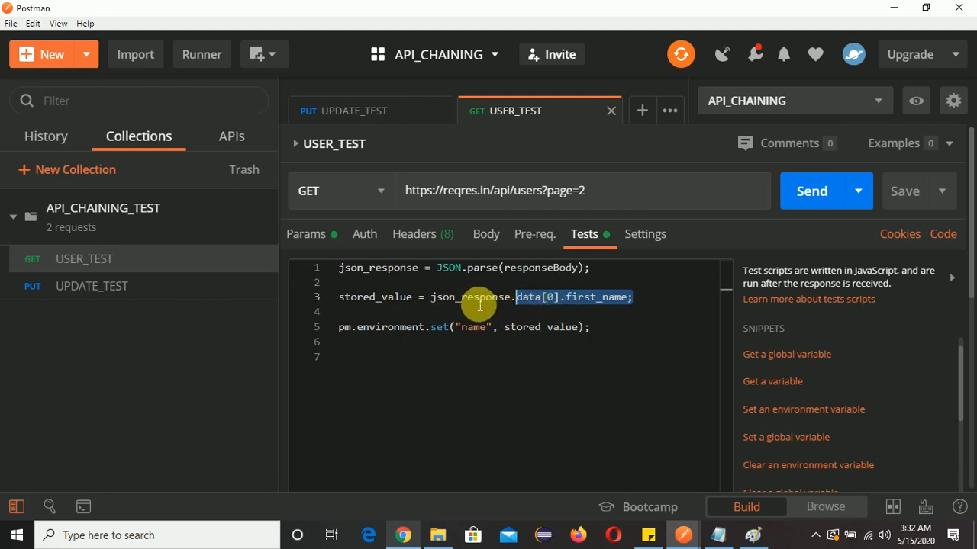
pyautogui.doubleClick(390, 298)
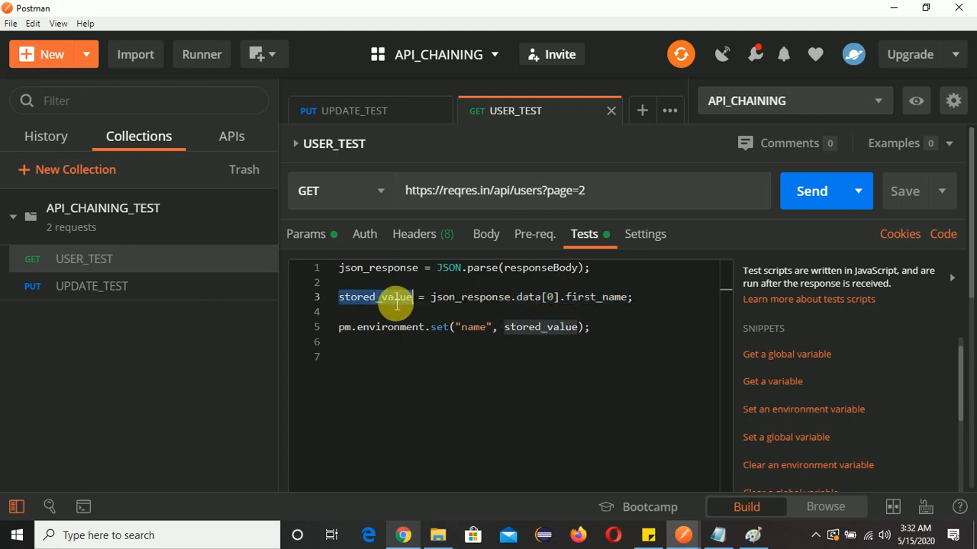
pyautogui.doubleClick(551, 330)
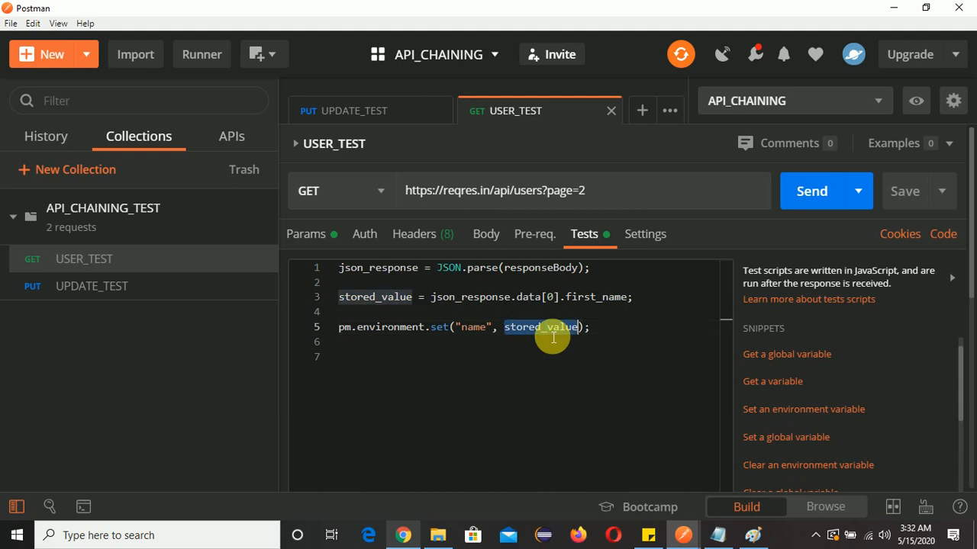
# - Review the pm.environment.set call on line 5 and check the name variable's values in the API_CHAINING environment
pyautogui.click(480, 329)
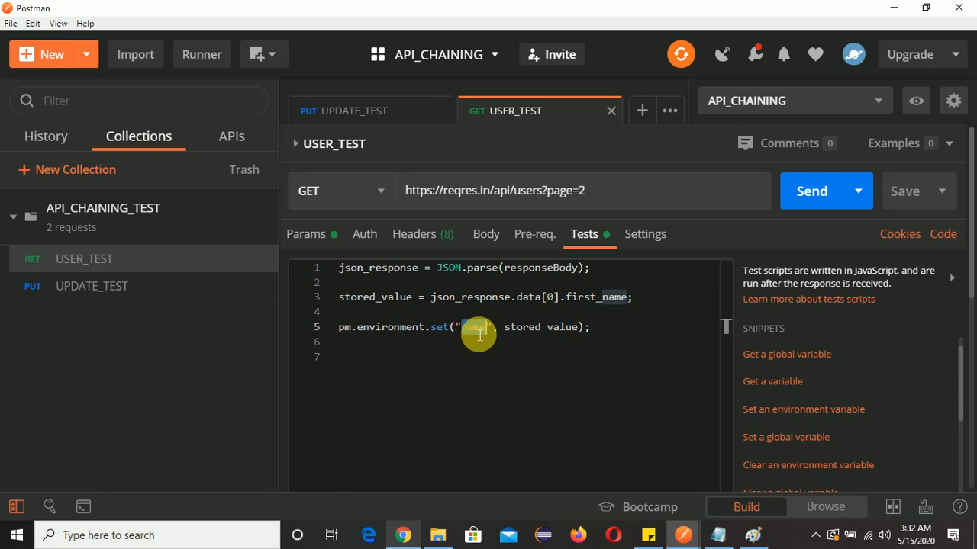
pyautogui.moveTo(627, 317); pyautogui.dragTo(630, 334)
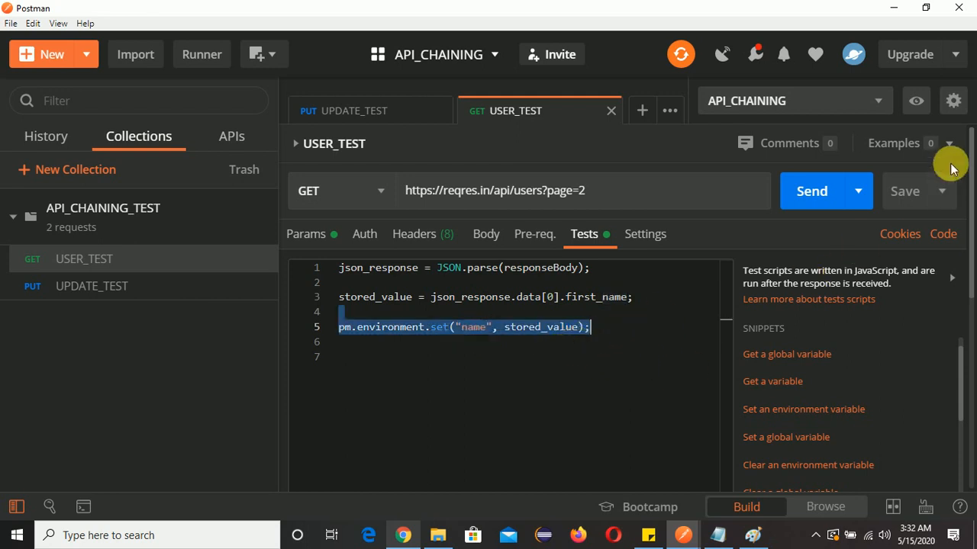
pyautogui.click(953, 101)
pyautogui.click(203, 264)
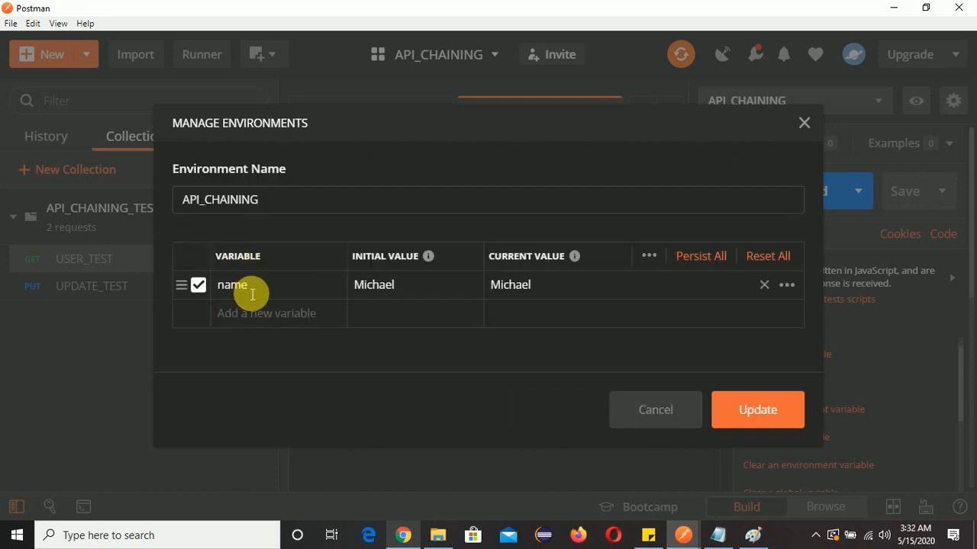
pyautogui.click(805, 124)
# - In the UPDATE_TEST request body, replace the name value with the variable {{name}} inside its quotes, and save the request
pyautogui.click(91, 286)
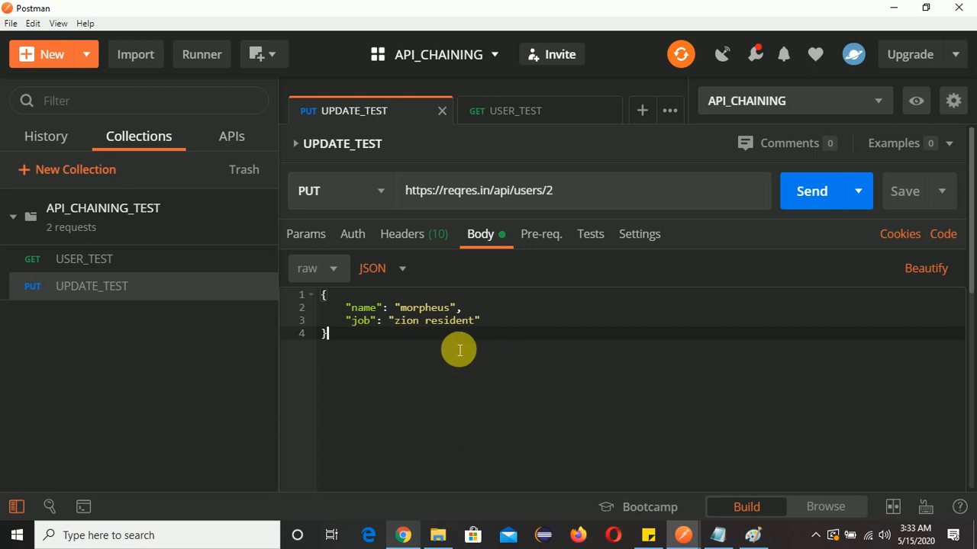
pyautogui.click(432, 313)
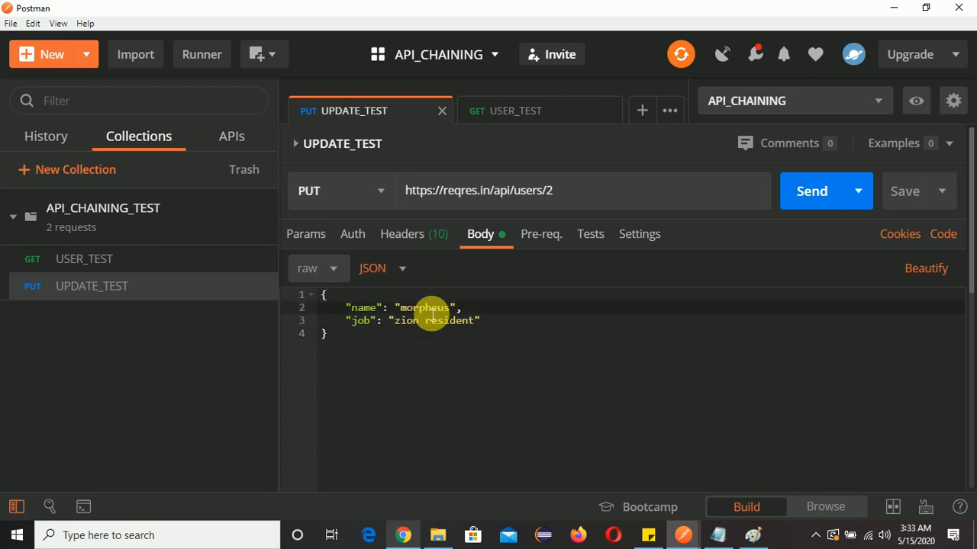
pyautogui.doubleClick(432, 311)
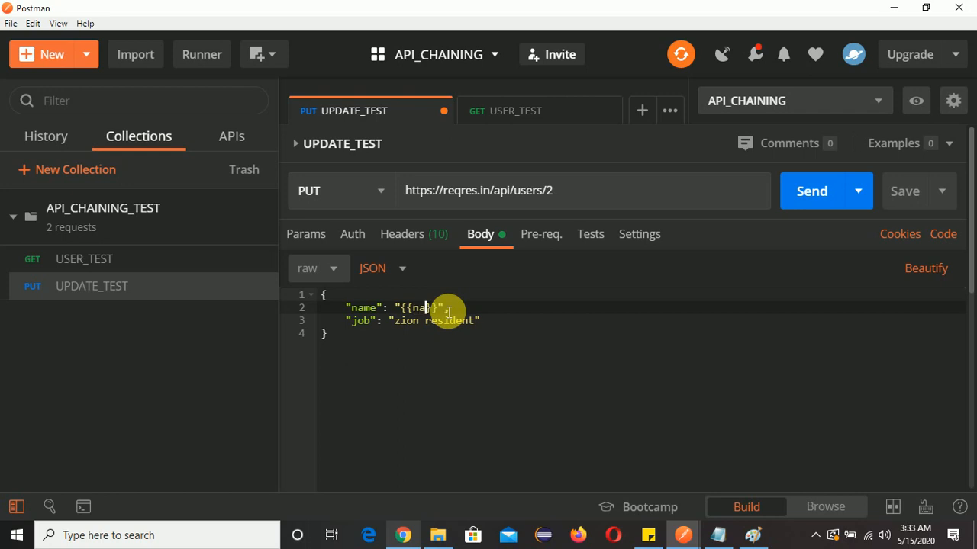
pyautogui.click(481, 338)
pyautogui.click(902, 194)
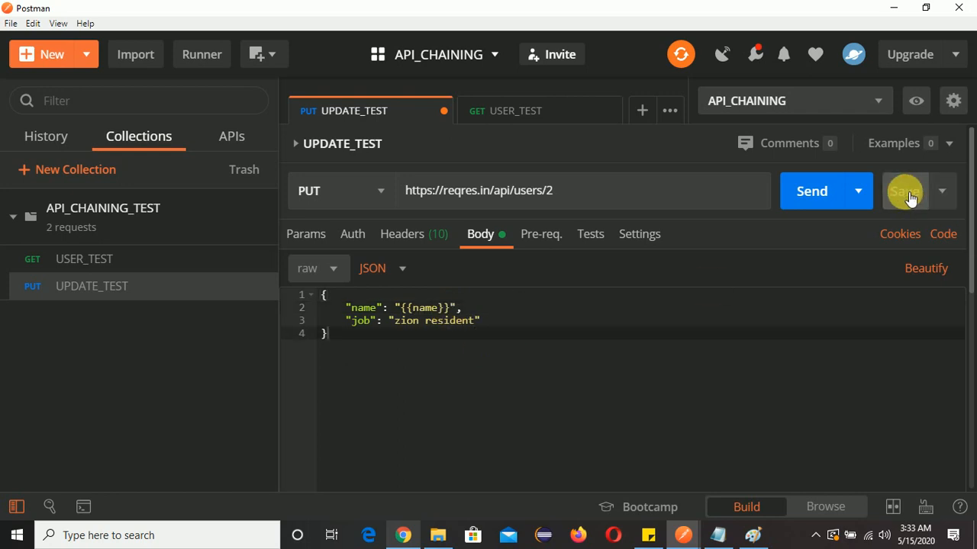
# - Compare the name variable in the API_CHAINING environment with the name in UPDATE_TEST's existing response
pyautogui.click(954, 101)
pyautogui.click(235, 238)
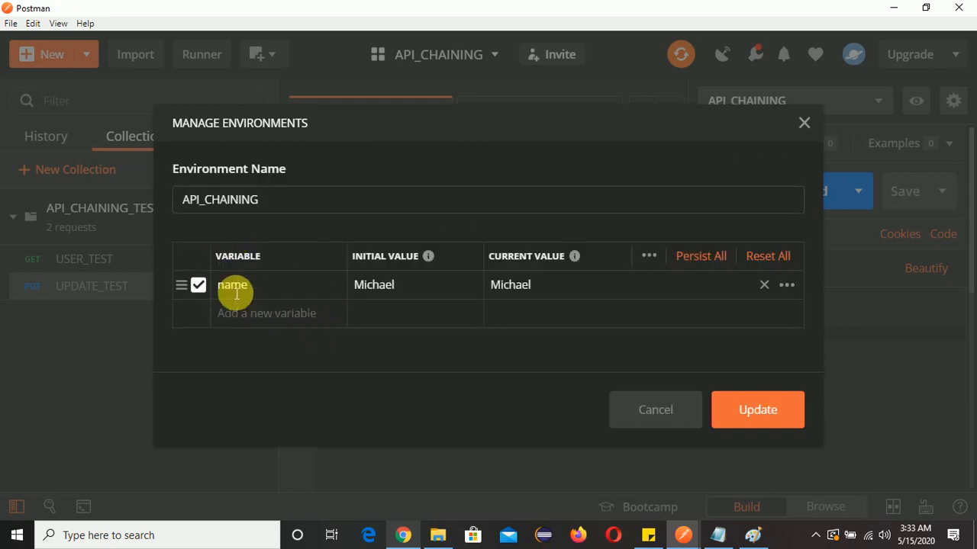
pyautogui.click(805, 124)
pyautogui.scroll(-3, 710, 343)
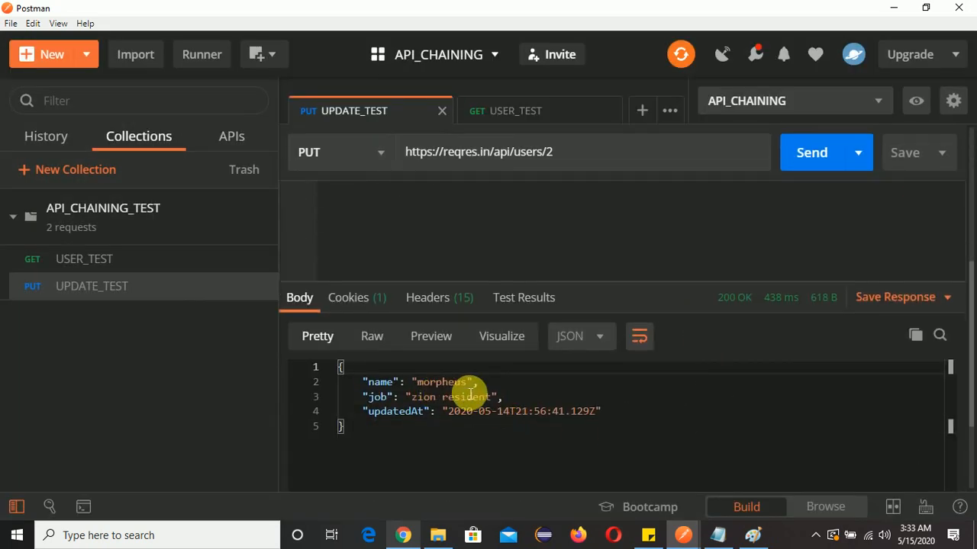
pyautogui.scroll(5, 553, 382)
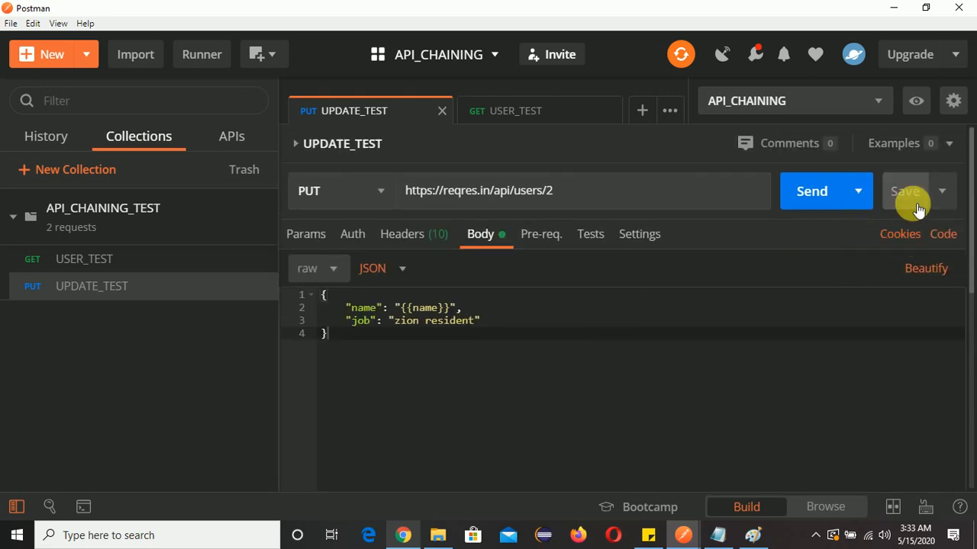
pyautogui.click(811, 191)
pyautogui.scroll(-2, 497, 382)
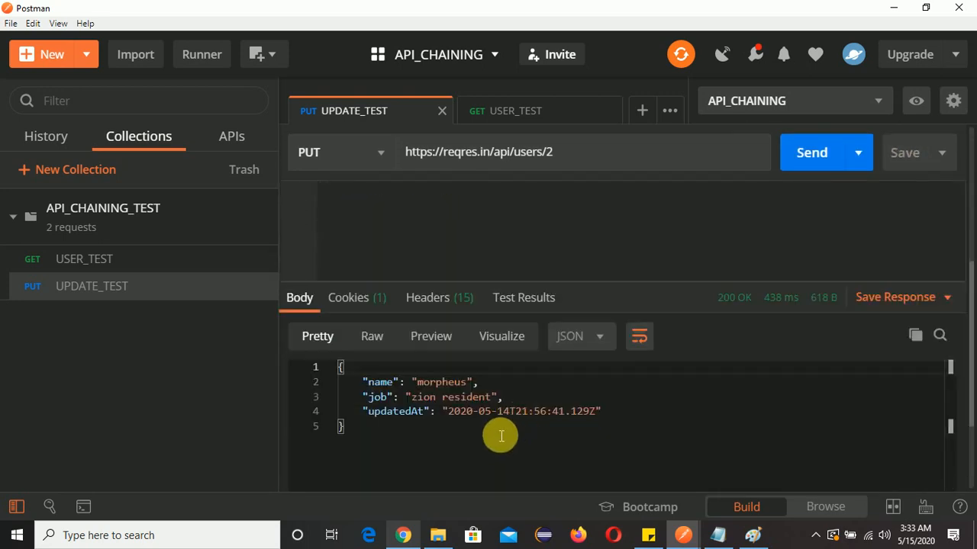
pyautogui.scroll(3, 755, 350)
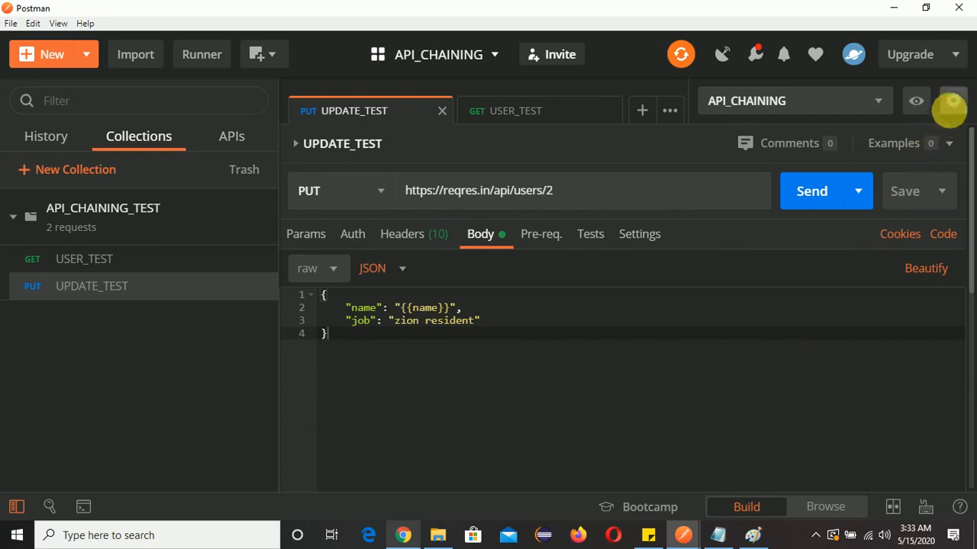
pyautogui.click(952, 101)
pyautogui.click(246, 236)
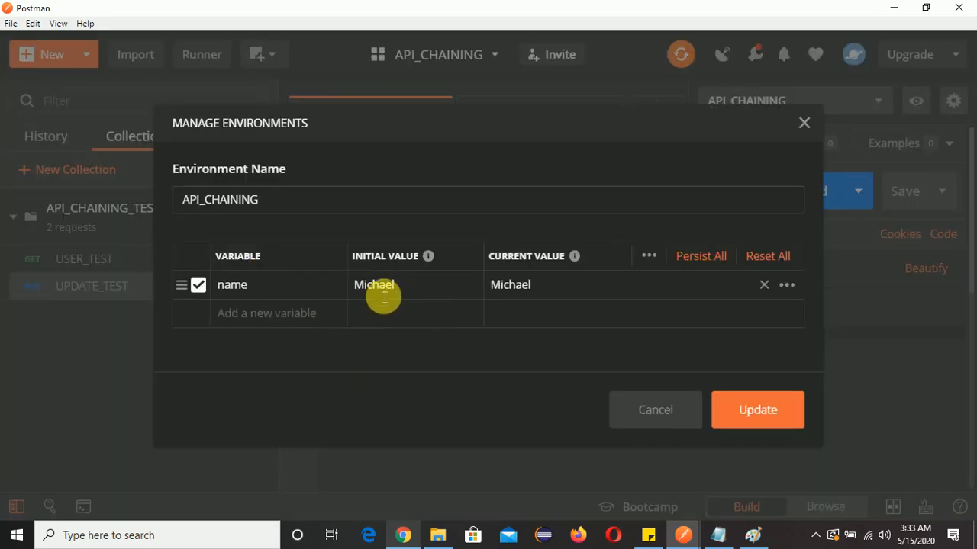
pyautogui.click(803, 124)
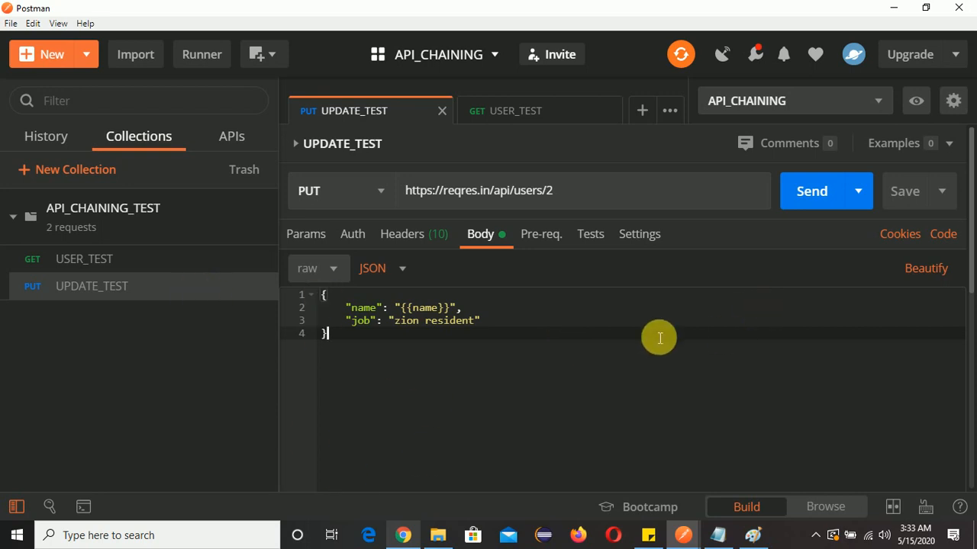
# - Send the UPDATE_TEST request with the {{name}} variable and inspect the name in its response body
pyautogui.click(808, 192)
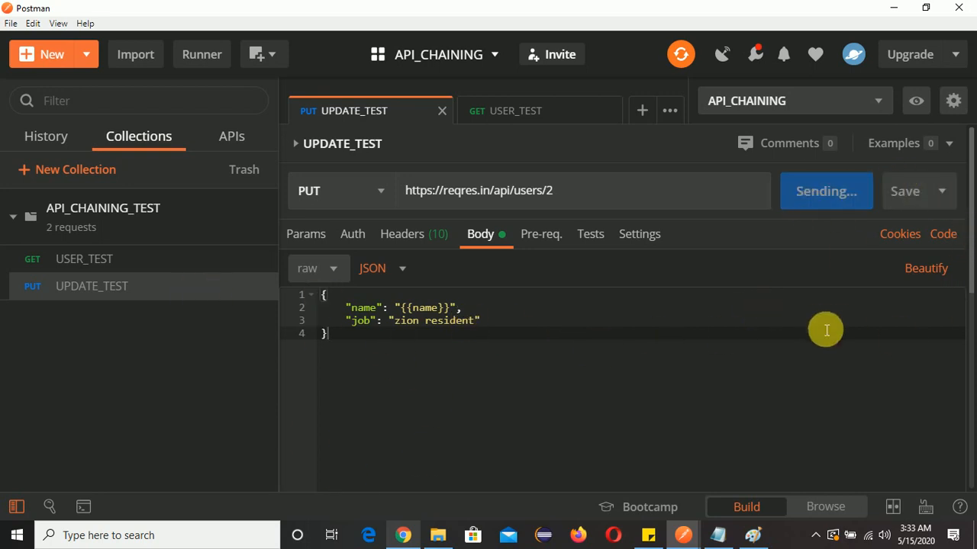
pyautogui.scroll(-3, 819, 330)
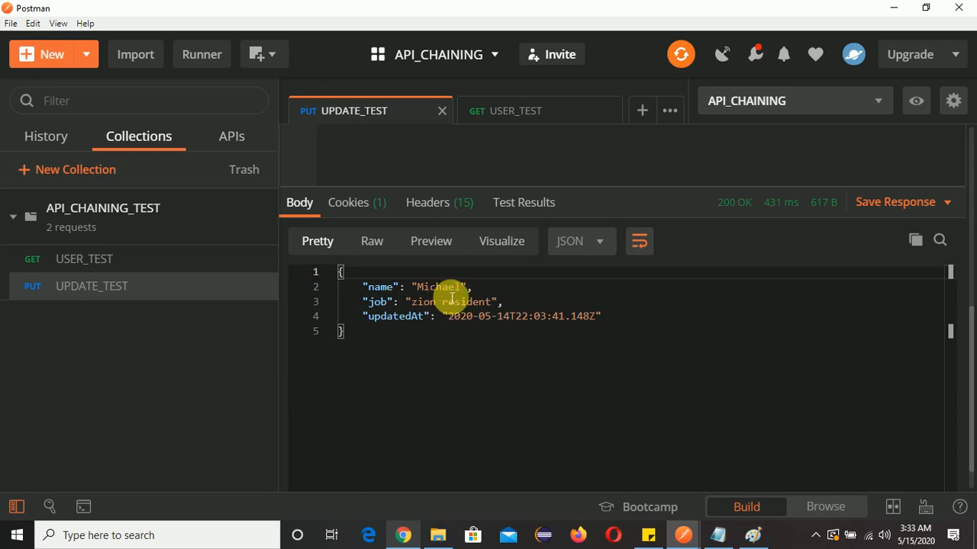
pyautogui.scroll(5, 458, 305)
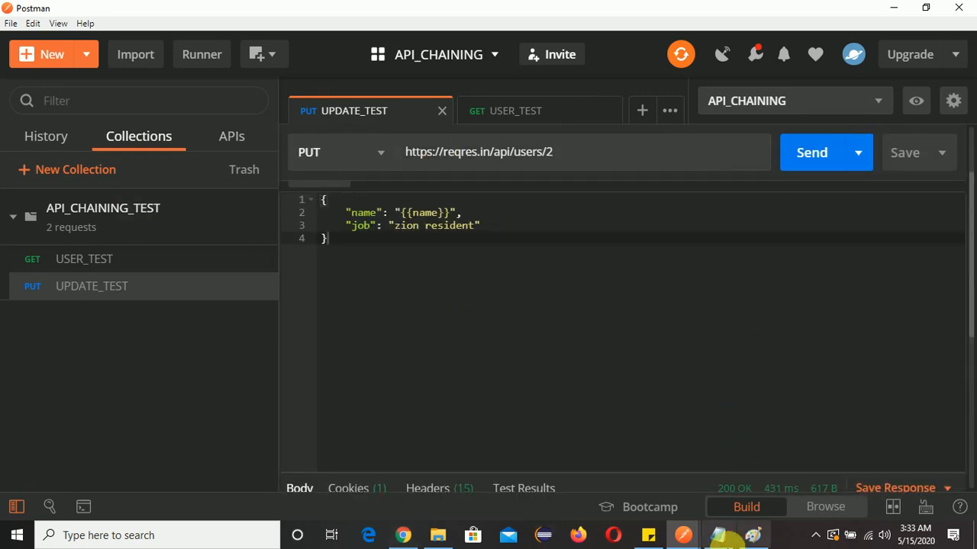
# - Review the API chaining diagram in Paint, and return to Postman to recheck the environment's name variable and UPDATE_TEST's request body
pyautogui.click(754, 533)
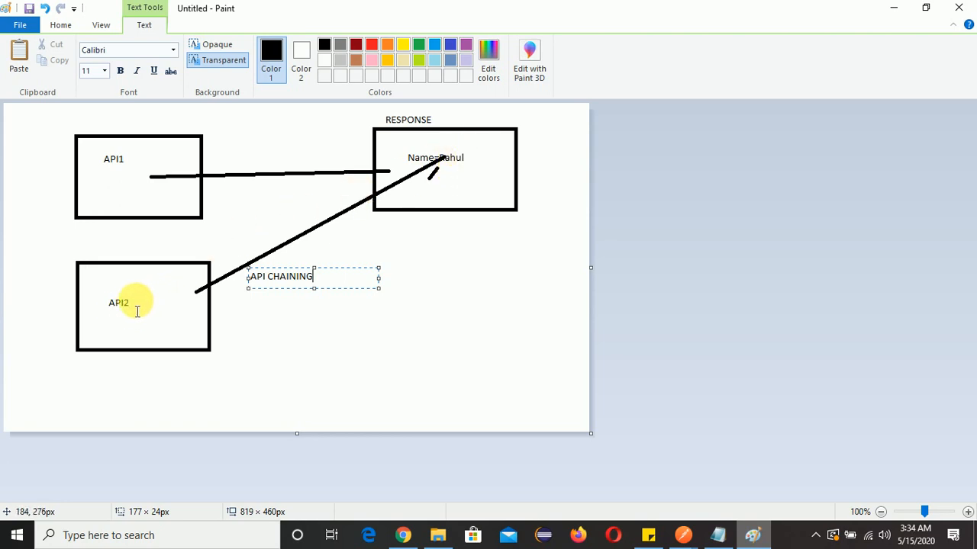
pyautogui.hotkey('alt', 'Tab')
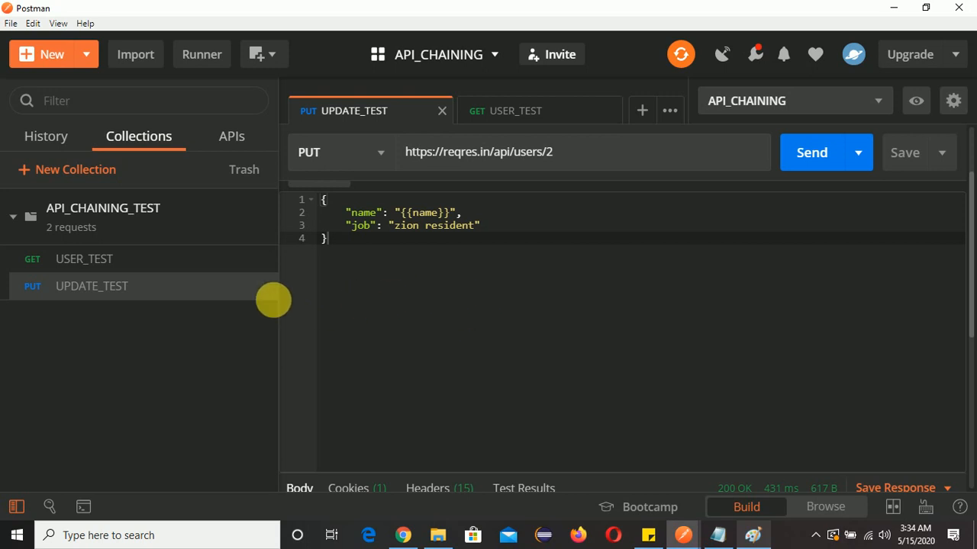
pyautogui.click(953, 101)
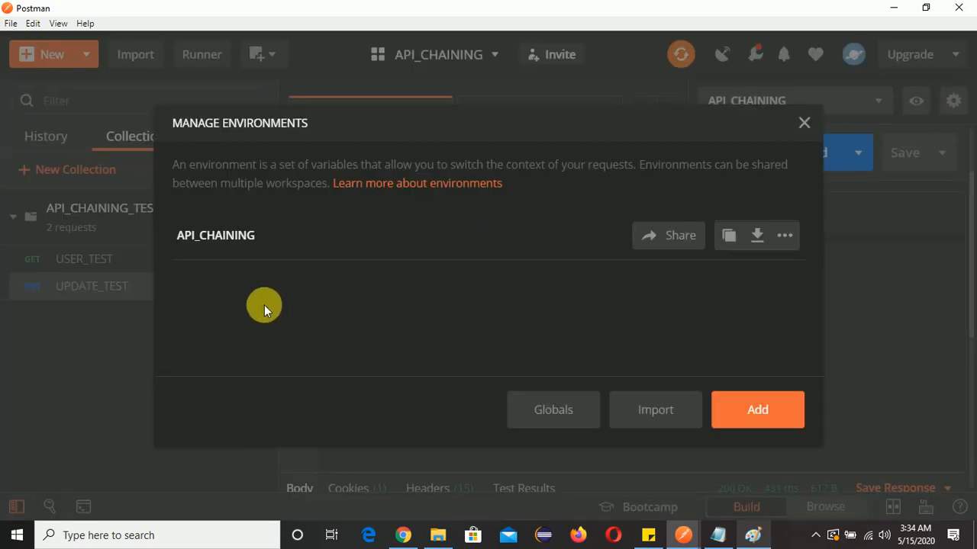
pyautogui.click(229, 236)
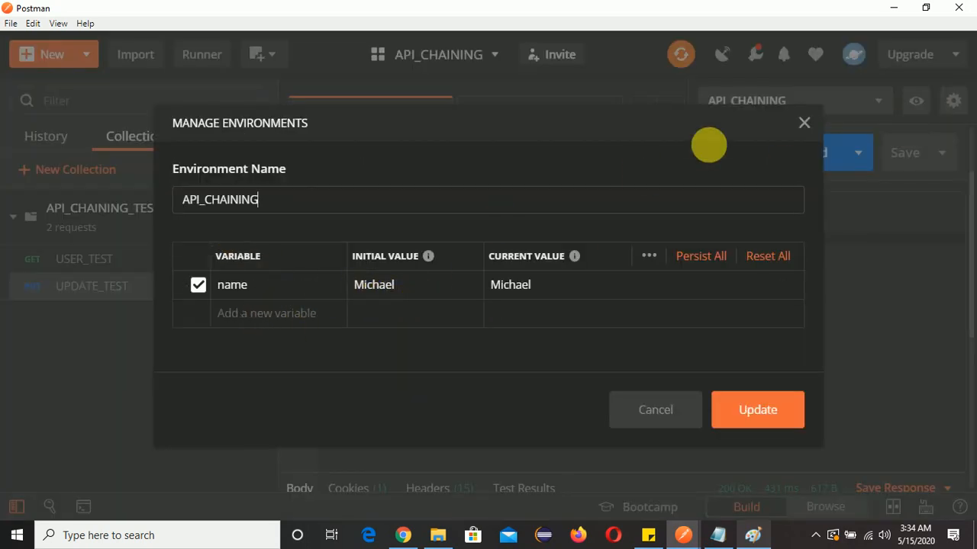
pyautogui.click(803, 125)
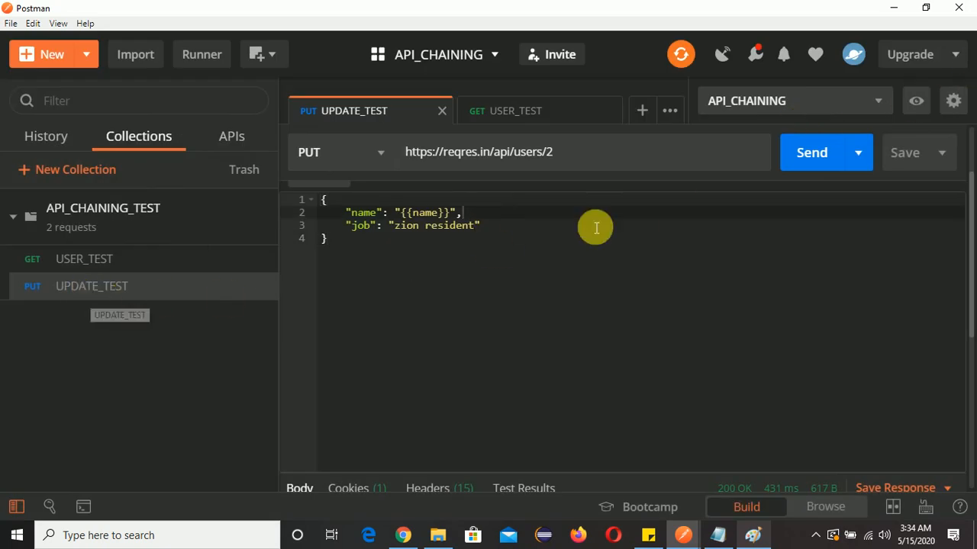
pyautogui.scroll(2, 535, 268)
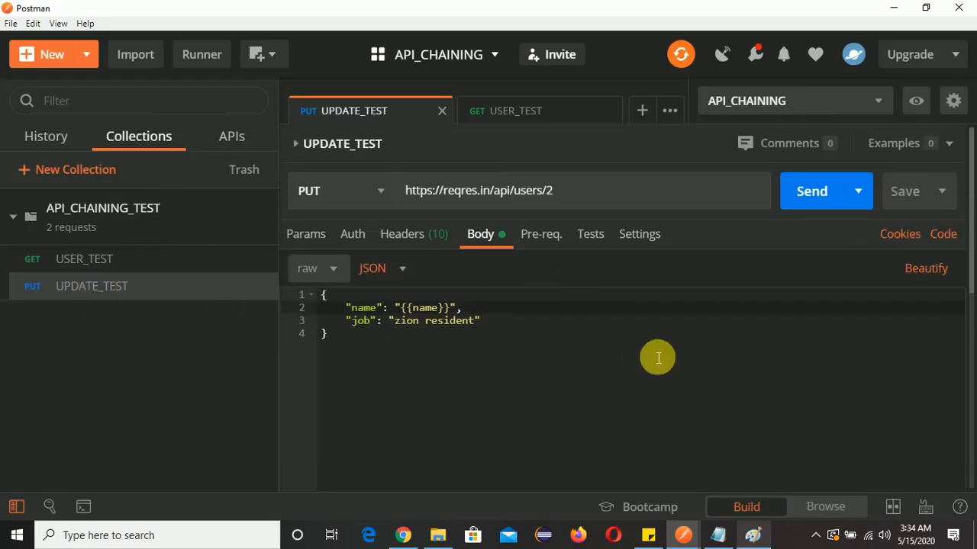